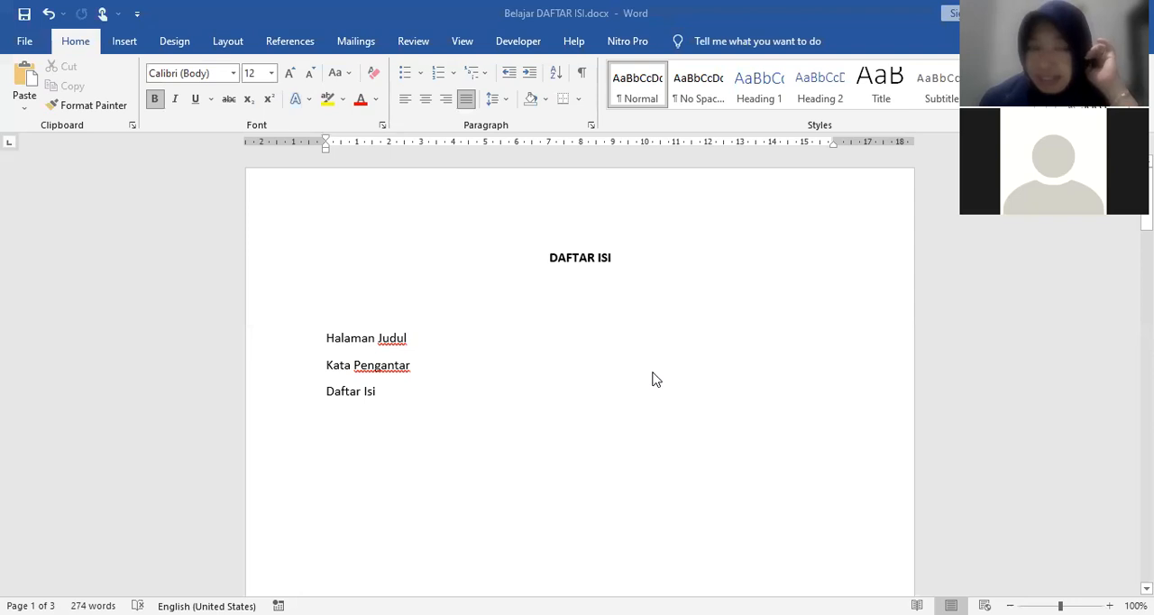
# Step: Look through the document from the DAFTAR ISI page to the BAB IV section to examine its current content and layout
pyautogui.scroll(-10, 667, 359)
pyautogui.scroll(4, 670, 353)
pyautogui.scroll(-2, 670, 353)
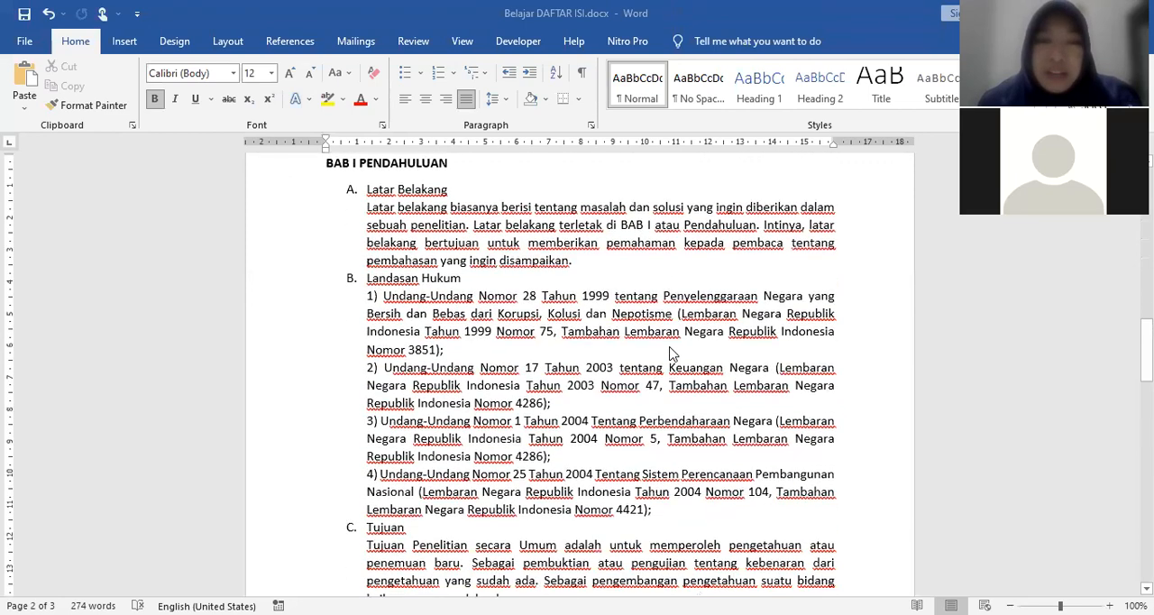
pyautogui.scroll(3, 670, 354)
pyautogui.scroll(-1, 669, 353)
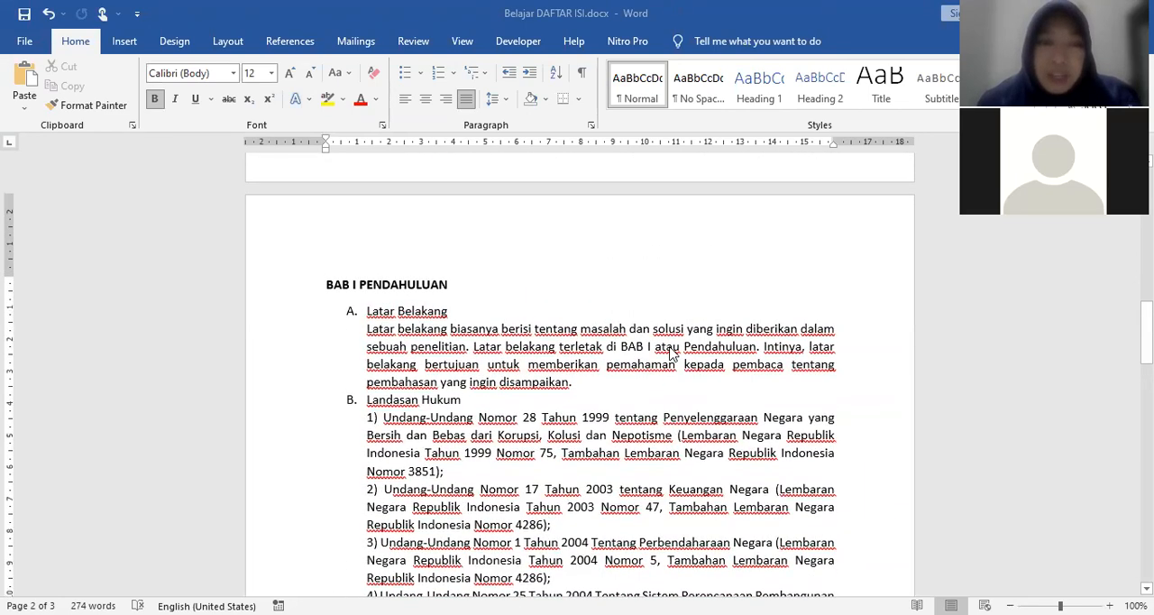
pyautogui.scroll(-1, 670, 353)
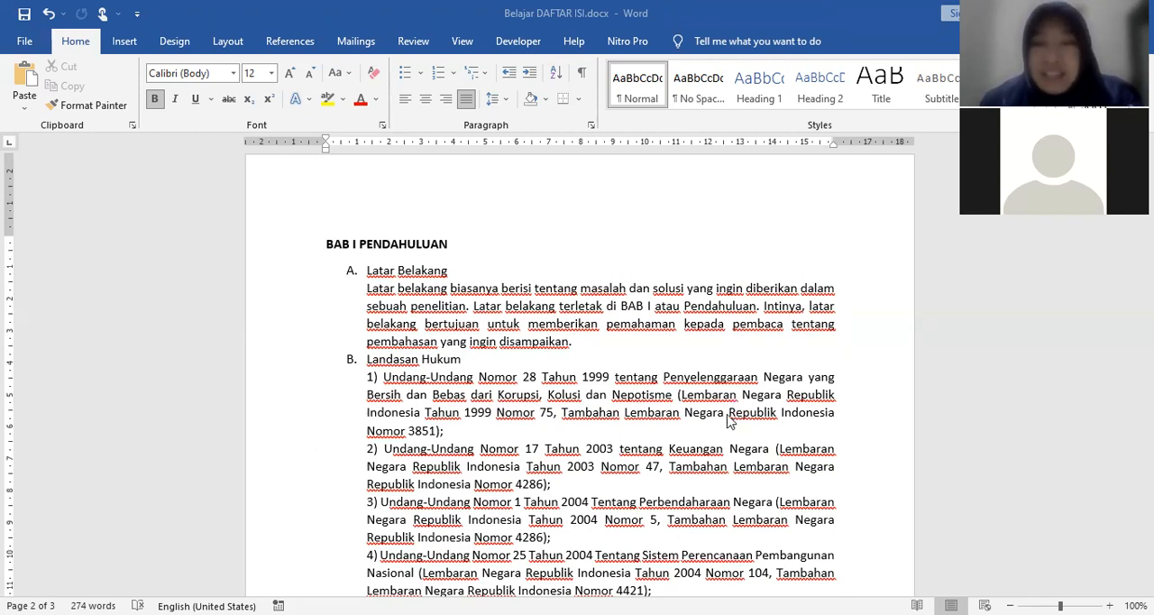
pyautogui.scroll(-5, 667, 478)
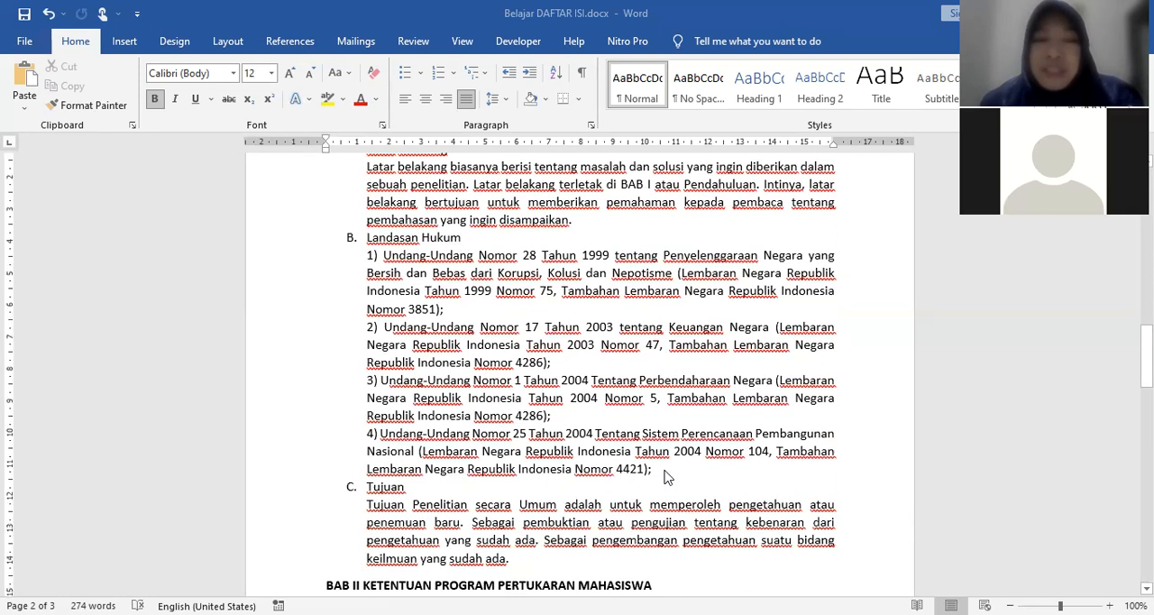
pyautogui.scroll(-6, 668, 478)
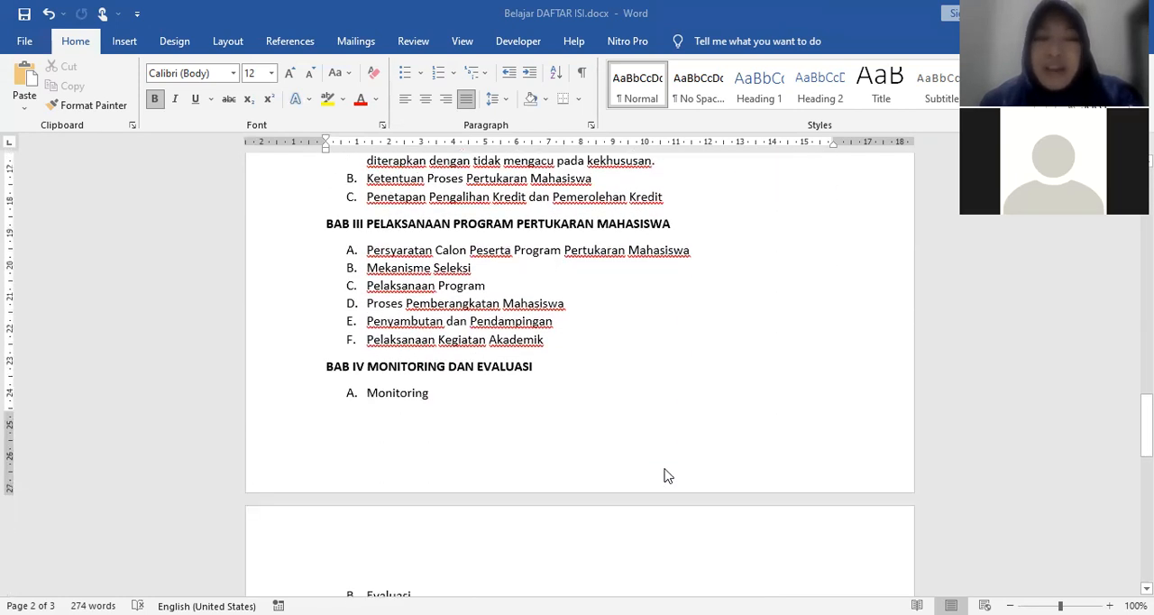
pyautogui.scroll(8, 667, 476)
pyautogui.scroll(5, 667, 478)
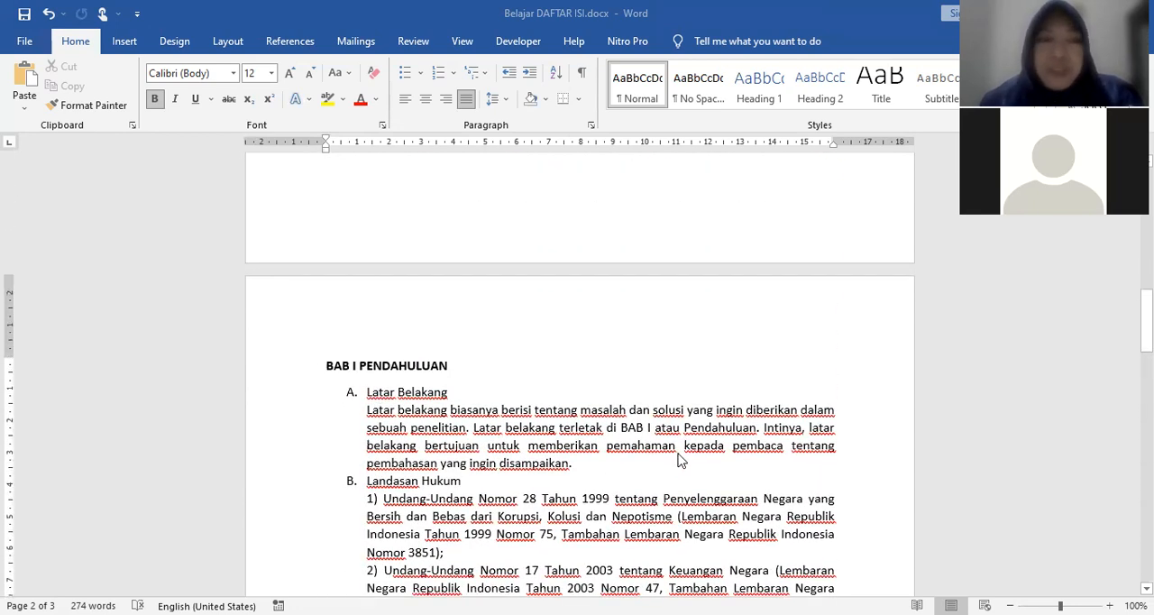
pyautogui.scroll(7, 681, 459)
pyautogui.scroll(5, 682, 453)
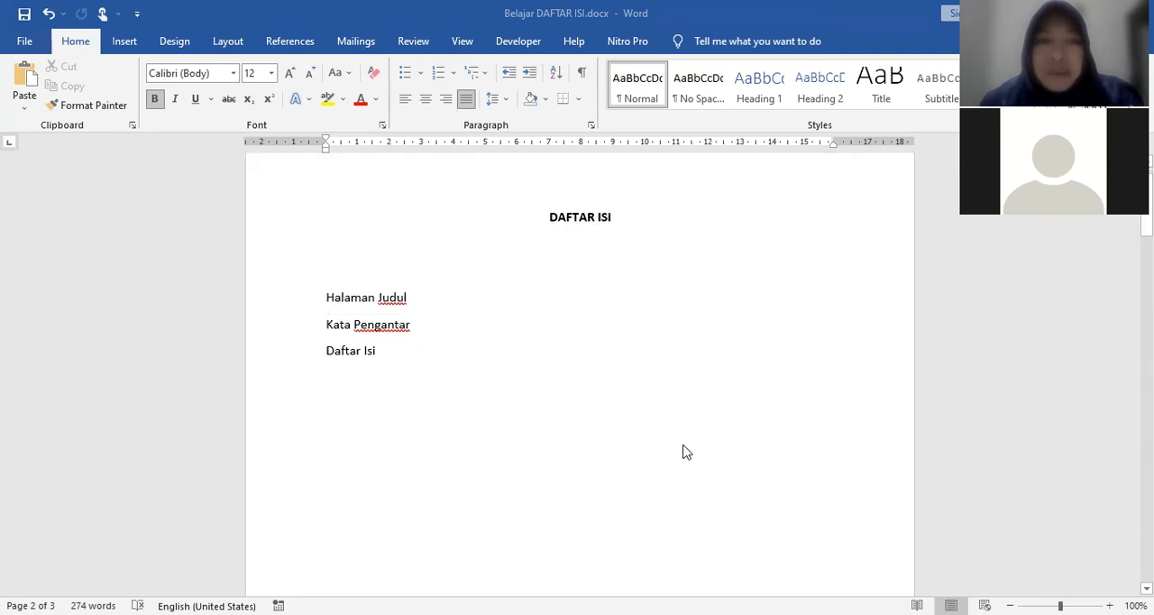
pyautogui.scroll(-1, 683, 452)
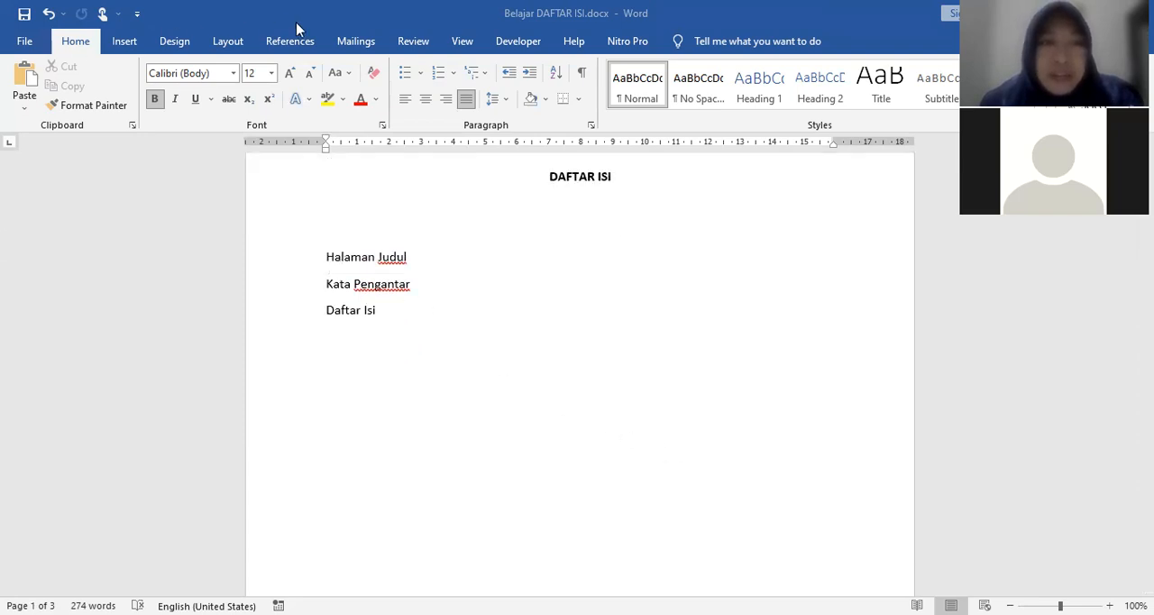
pyautogui.click(236, 42)
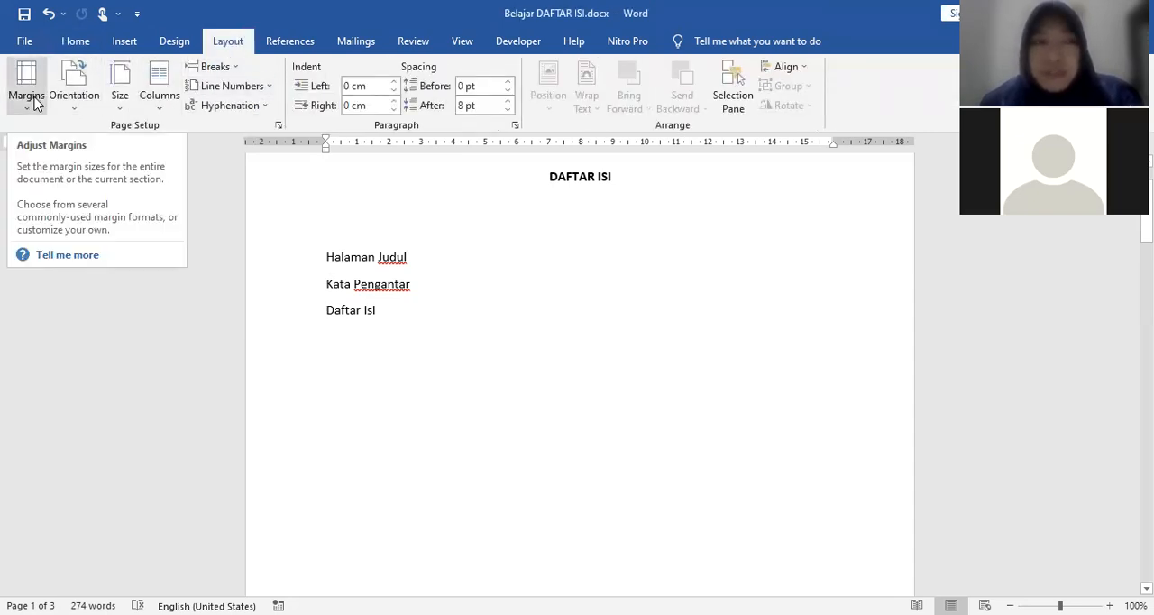
pyautogui.click(77, 94)
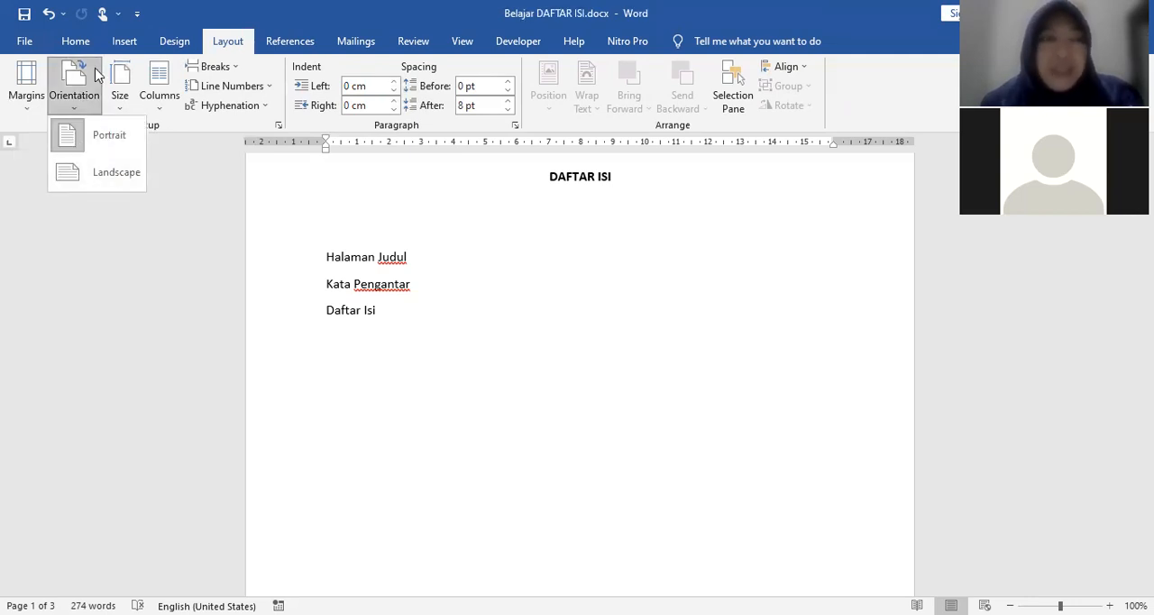
pyautogui.click(26, 95)
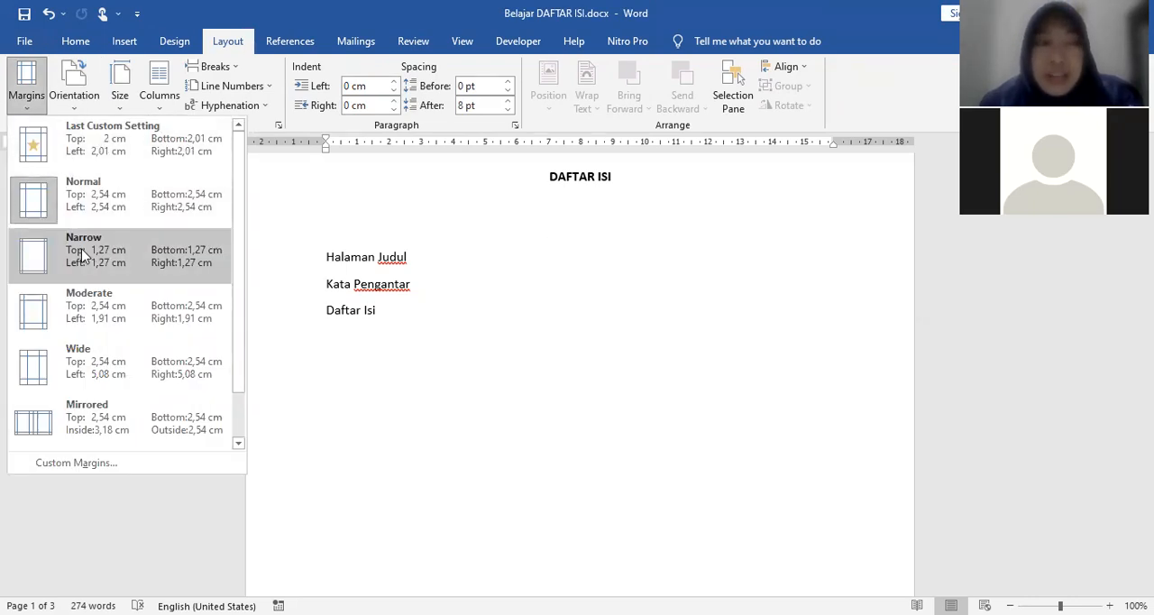
pyautogui.click(578, 309)
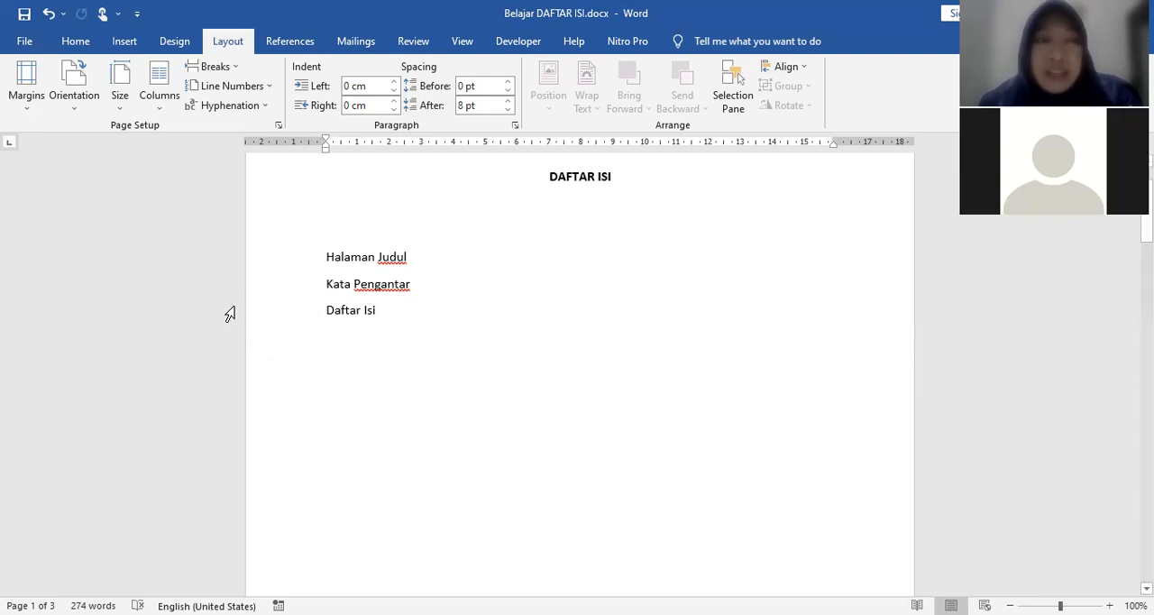
# Step: Define custom page margins of 3 cm for top, bottom and right, and 4 cm for left
pyautogui.click(32, 106)
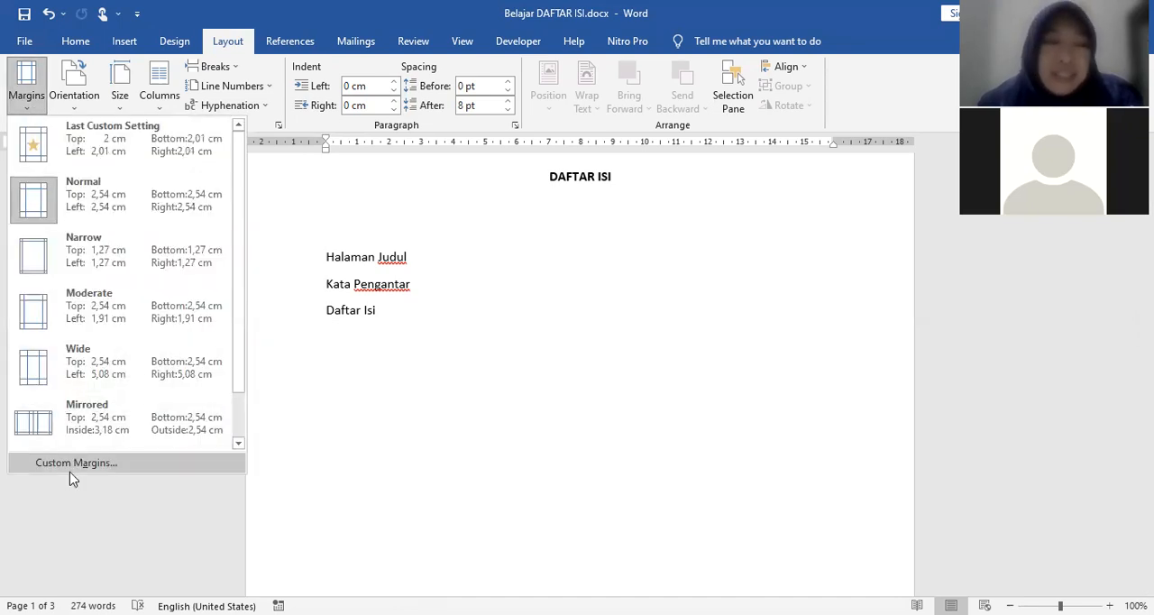
pyautogui.click(73, 465)
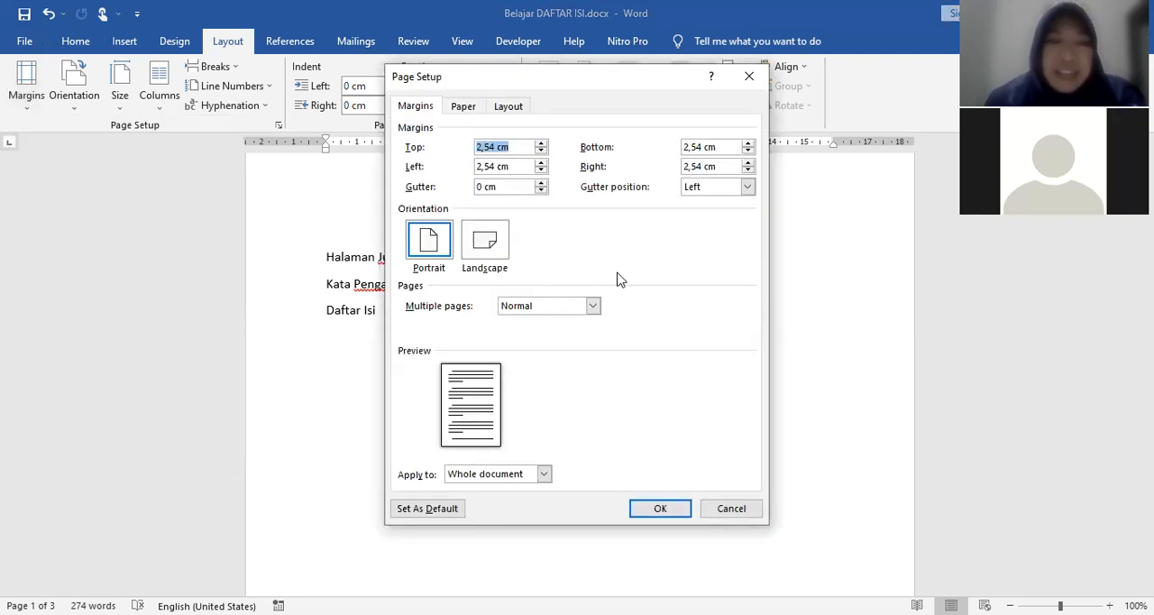
pyautogui.write('3')
pyautogui.press('Tab')
pyautogui.write('3')
pyautogui.press('Tab')
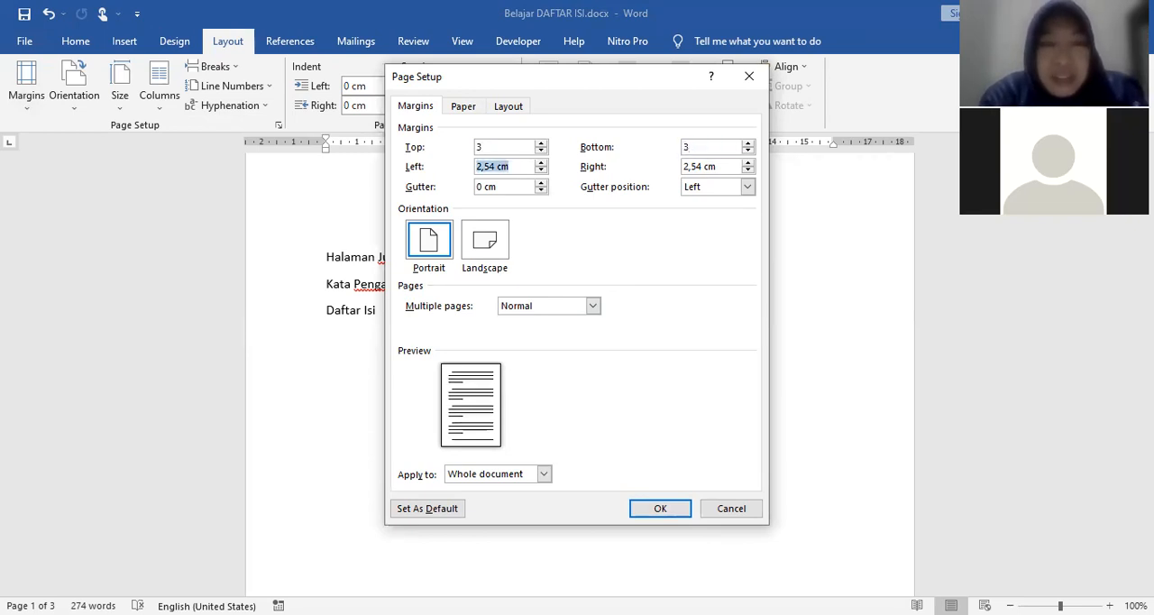
pyautogui.write('4')
pyautogui.press('Tab')
pyautogui.write('3')
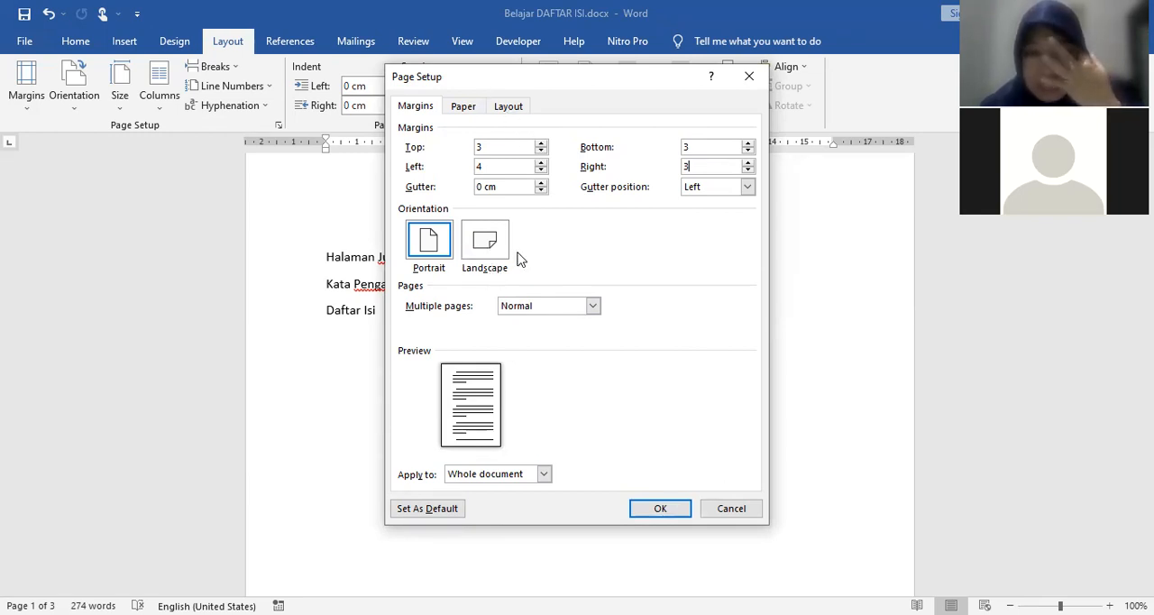
# Step: Choose A4 as the paper size, apply the page setup to the whole document and check the resulting pages
pyautogui.click(465, 109)
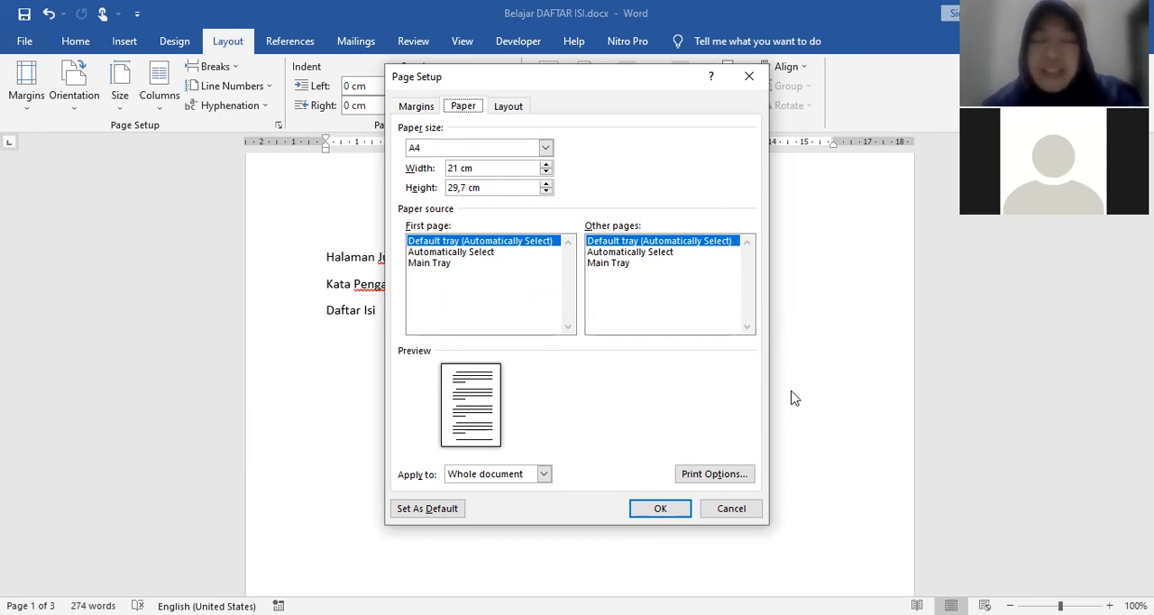
pyautogui.click(545, 149)
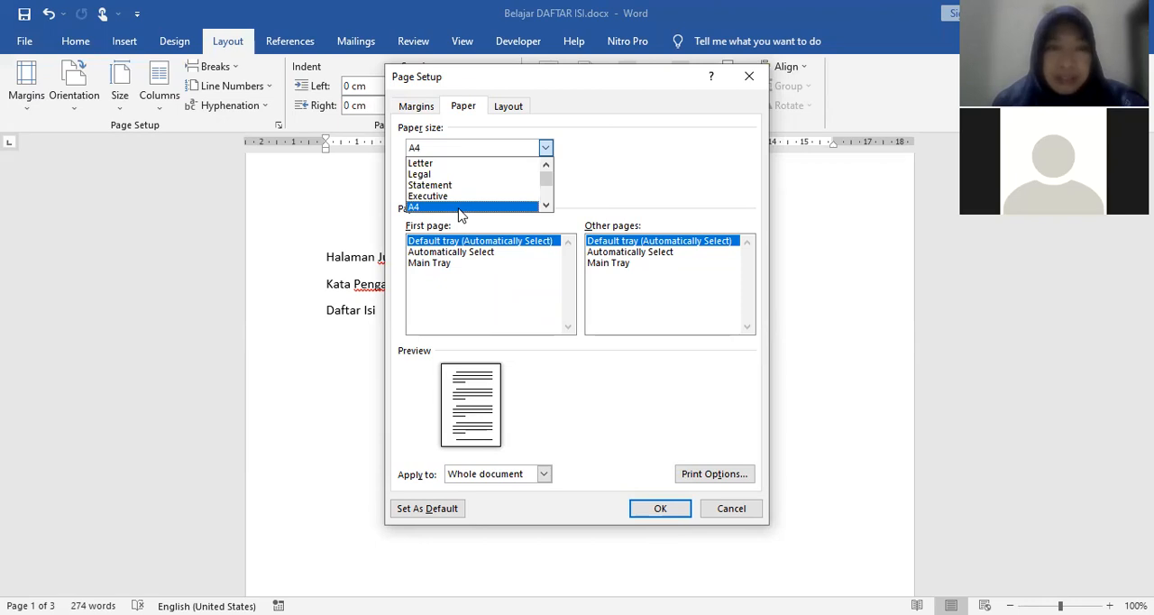
pyautogui.click(460, 207)
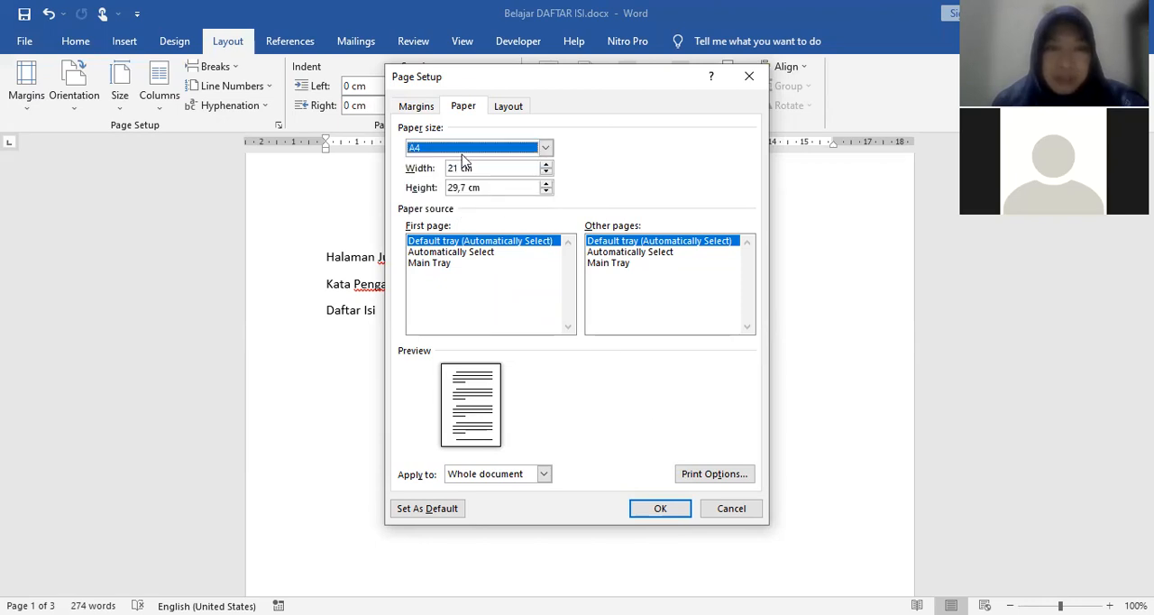
pyautogui.click(505, 108)
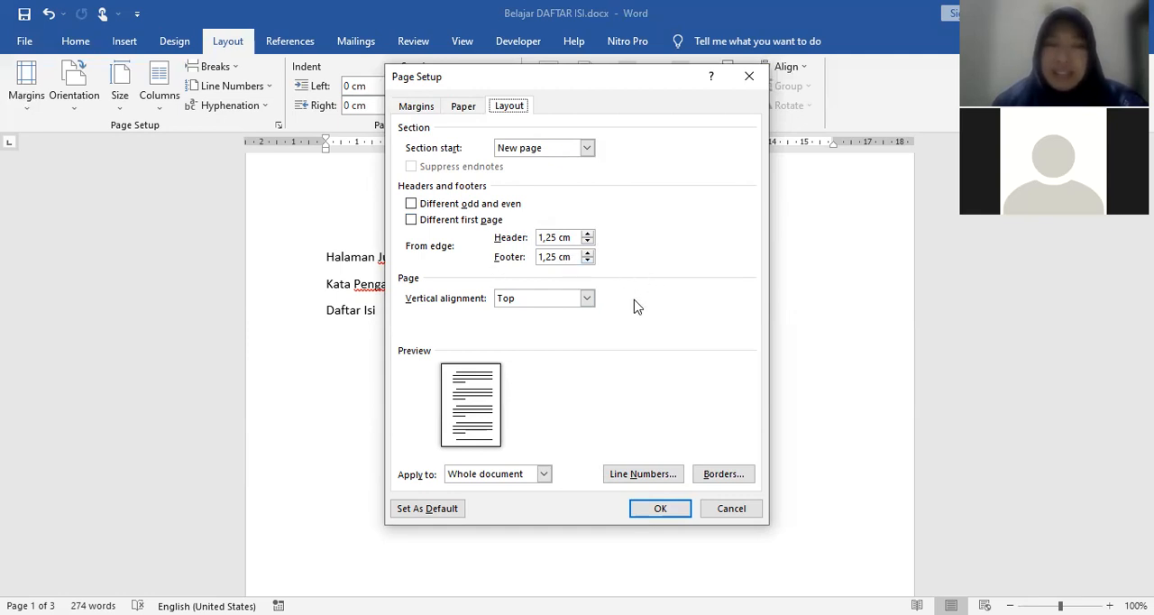
pyautogui.click(661, 508)
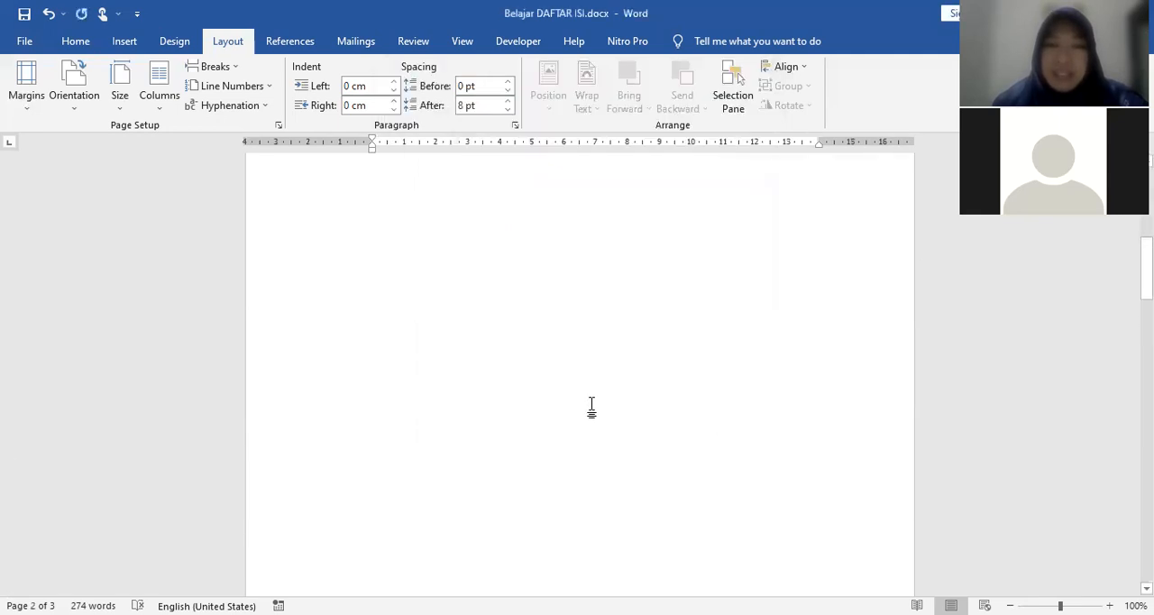
pyautogui.scroll(3, 379, 207)
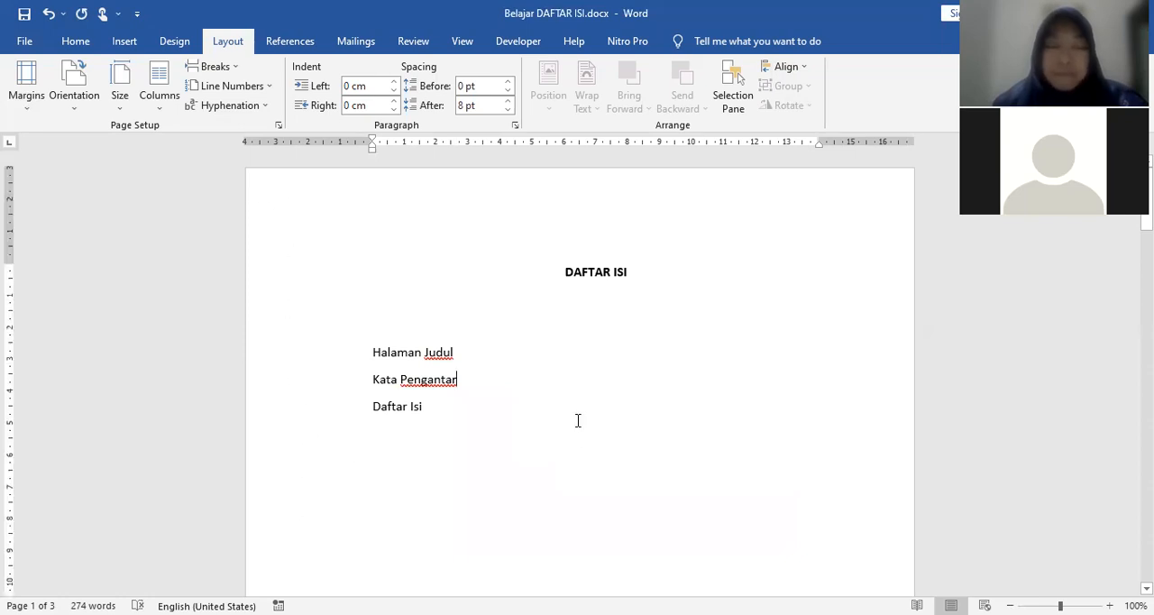
pyautogui.scroll(-15, 577, 419)
pyautogui.scroll(-2, 577, 419)
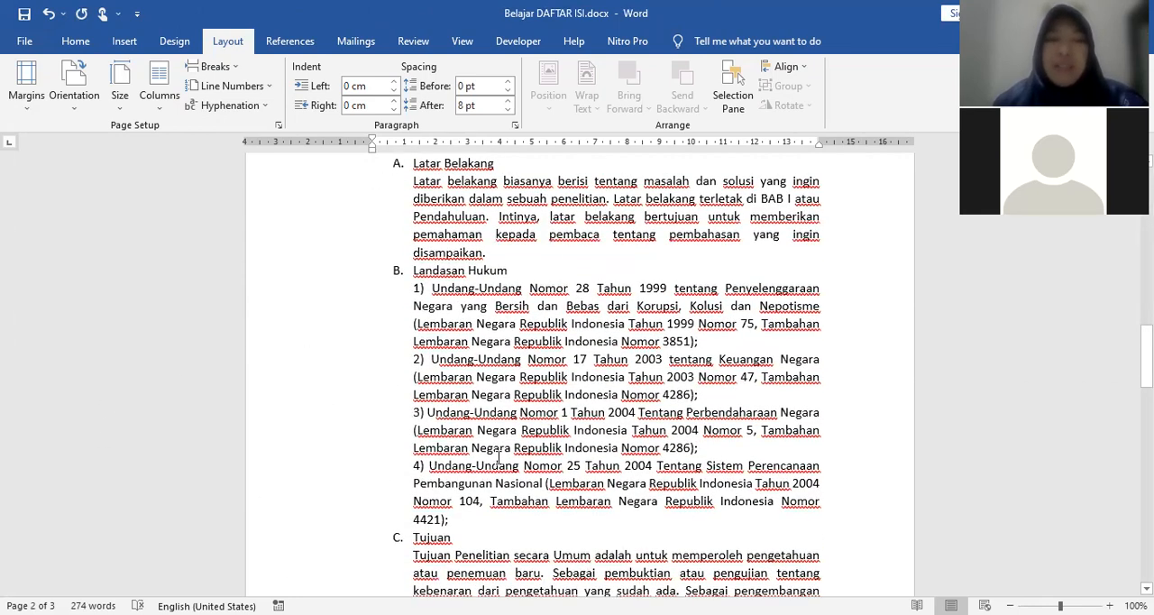
pyautogui.scroll(-2, 579, 464)
pyautogui.scroll(3, 377, 230)
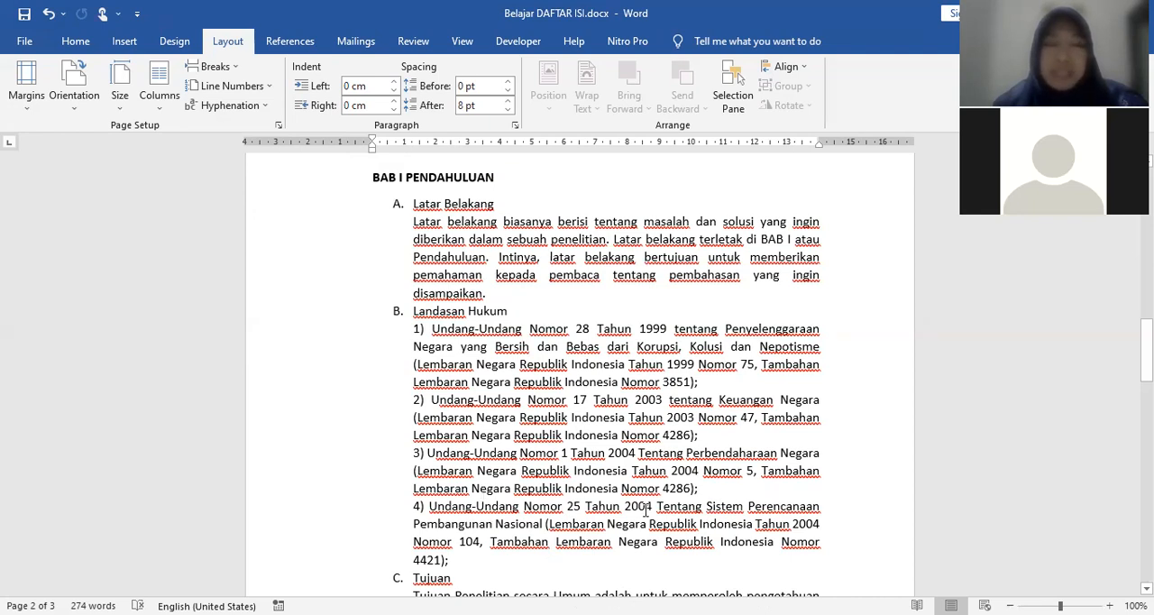
# Step: Select the entire document text and set its line spacing to single
pyautogui.click(595, 364)
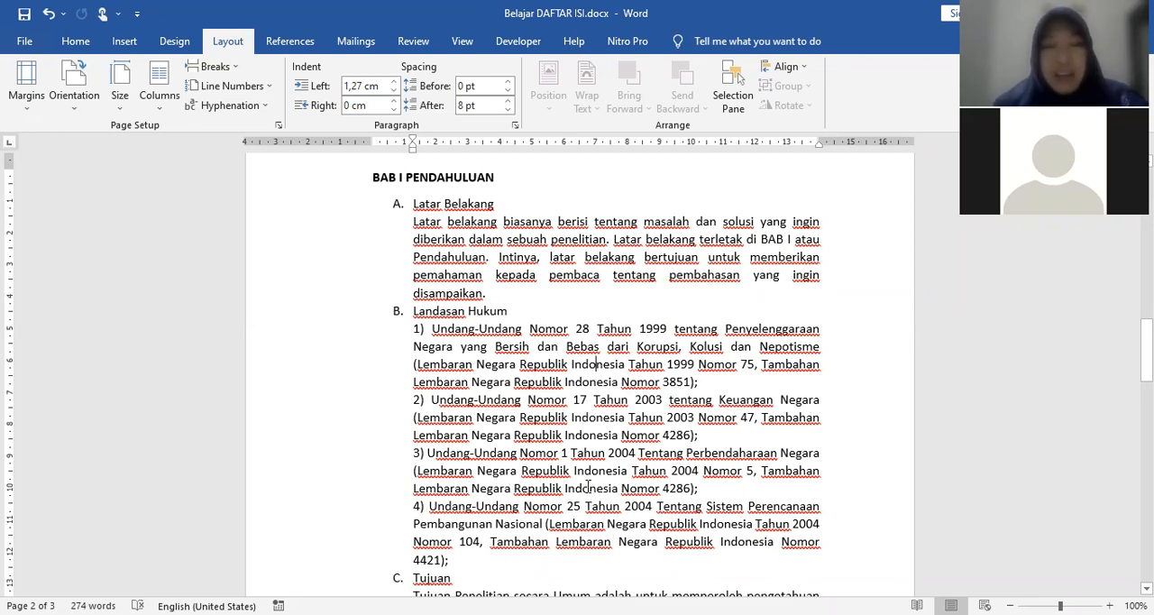
pyautogui.hotkey('ctrl', 'a')
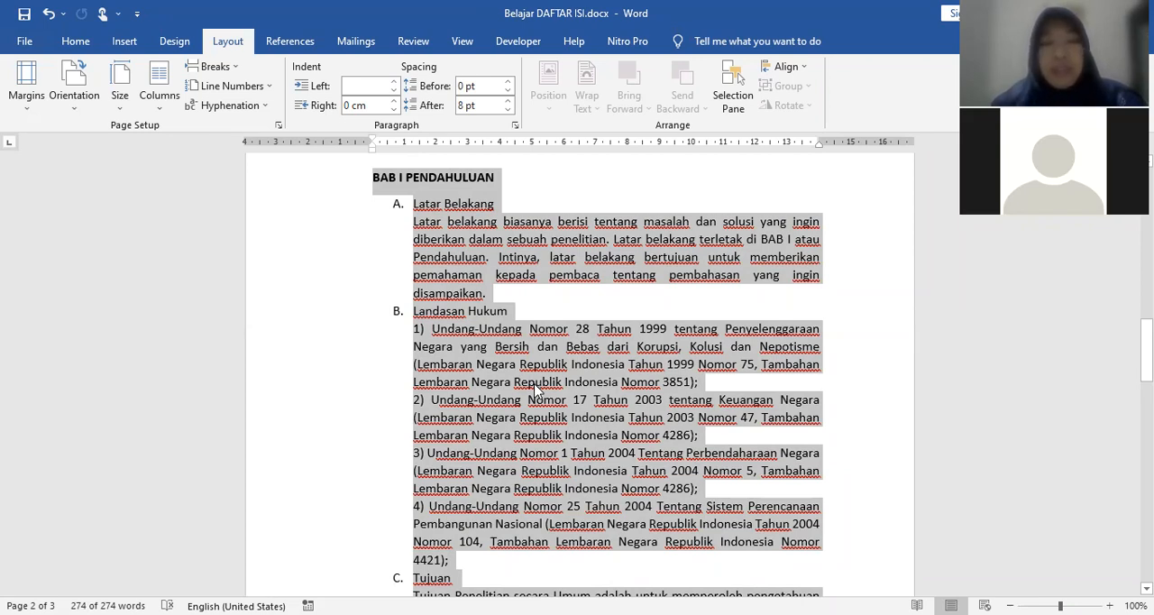
pyautogui.scroll(5, 674, 365)
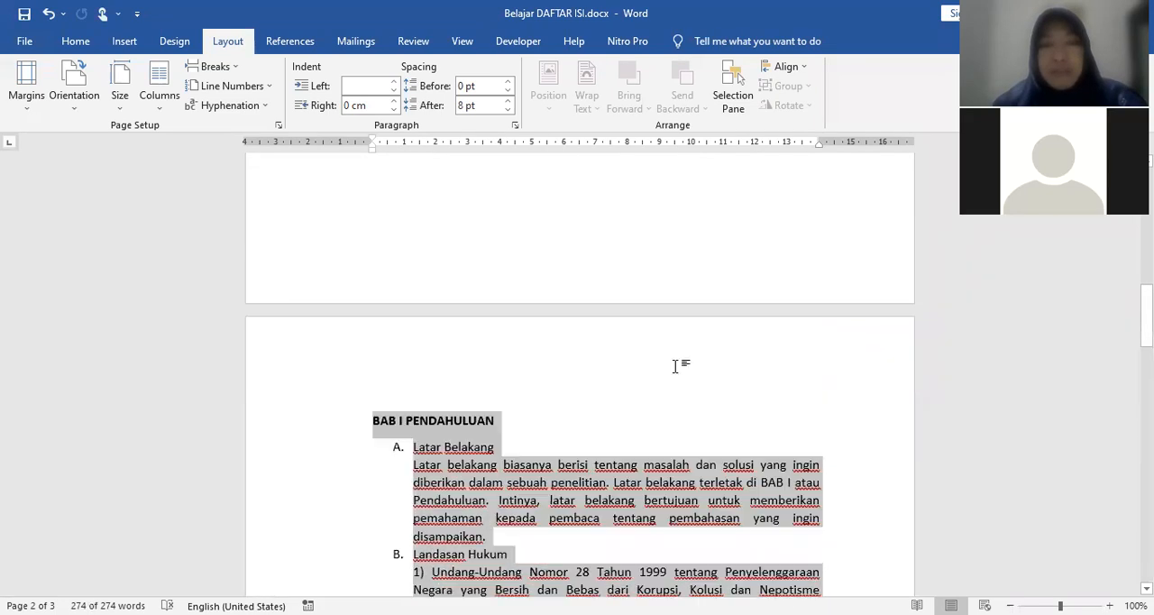
pyautogui.scroll(9, 637, 273)
pyautogui.scroll(-5, 631, 268)
pyautogui.scroll(-17, 631, 270)
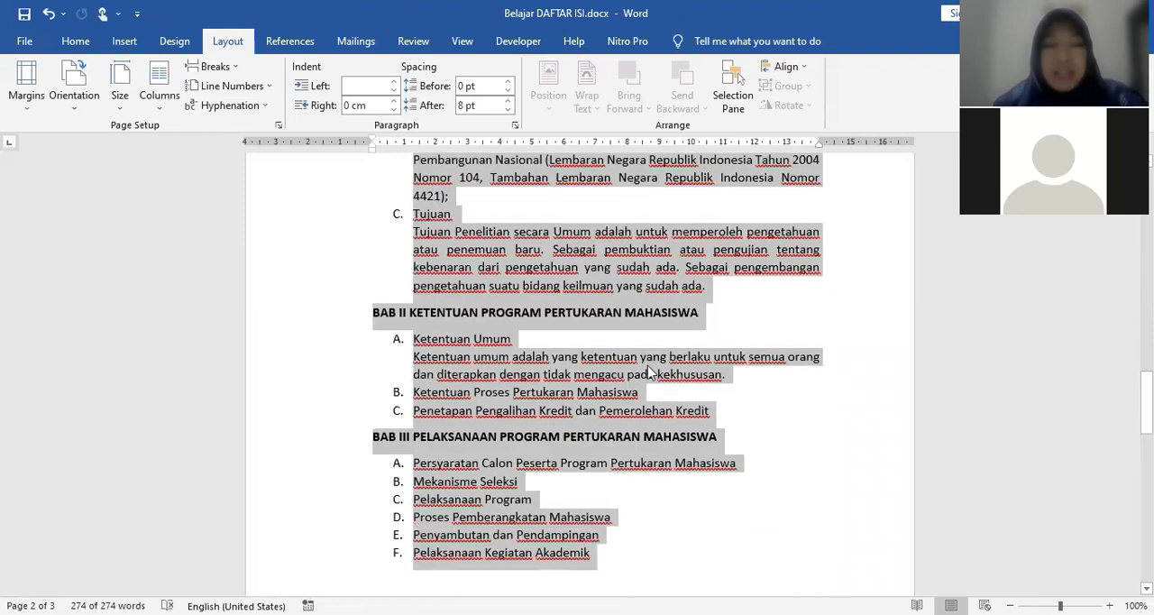
pyautogui.scroll(-6, 631, 397)
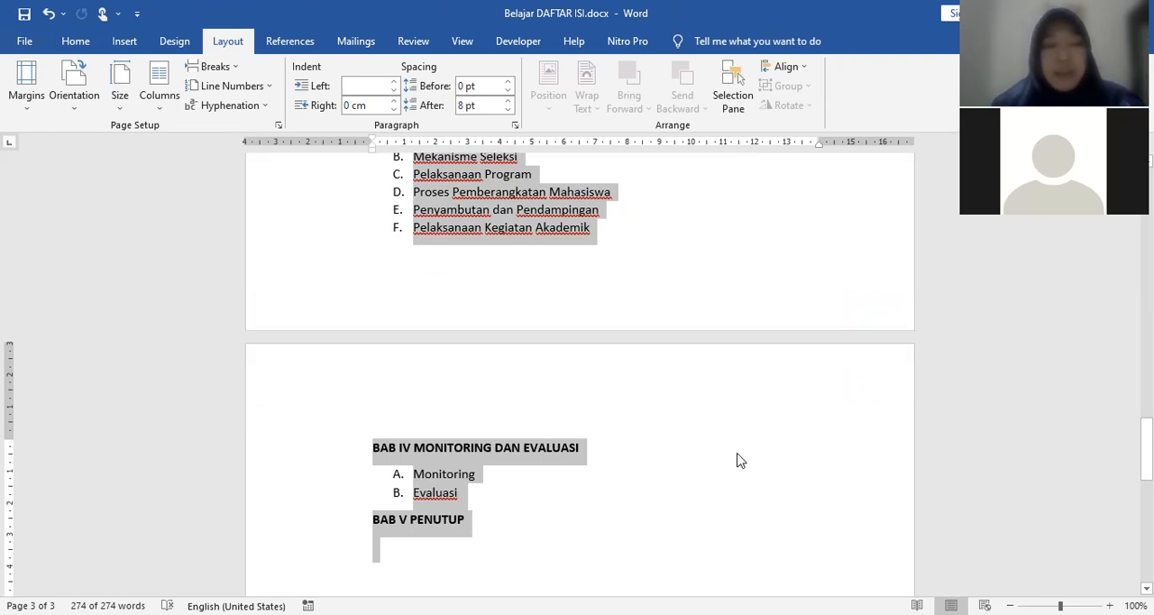
pyautogui.hotkey('ctrl', 'z')
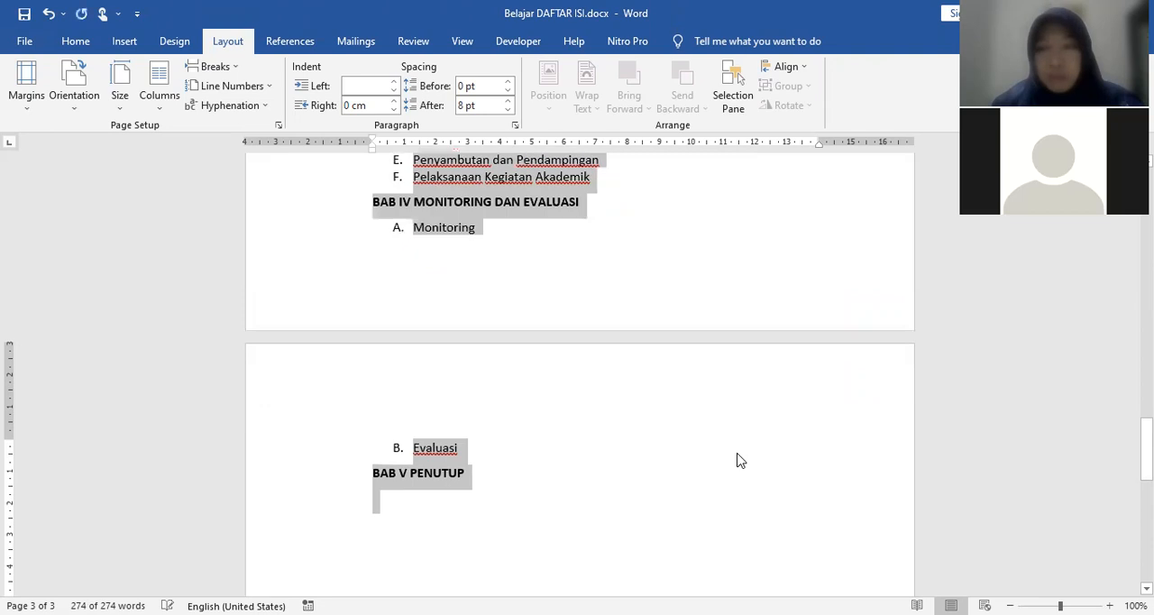
# Step: Try double line spacing on the whole document text and settle on 1.5 lines
pyautogui.scroll(3, 708, 471)
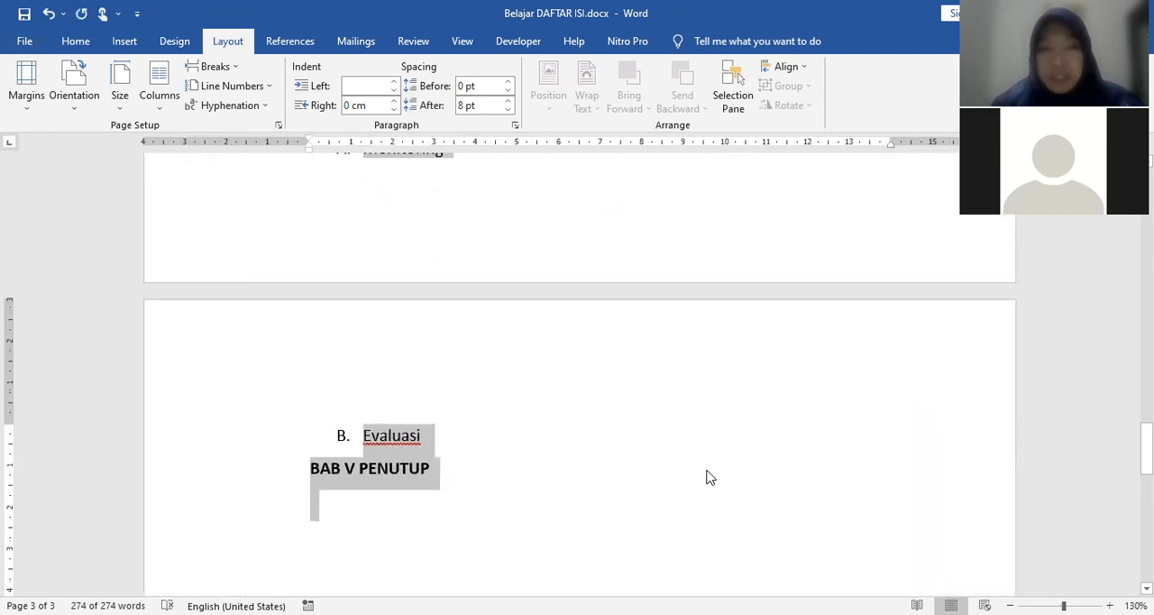
pyautogui.scroll(-4, 708, 472)
pyautogui.scroll(8, 728, 435)
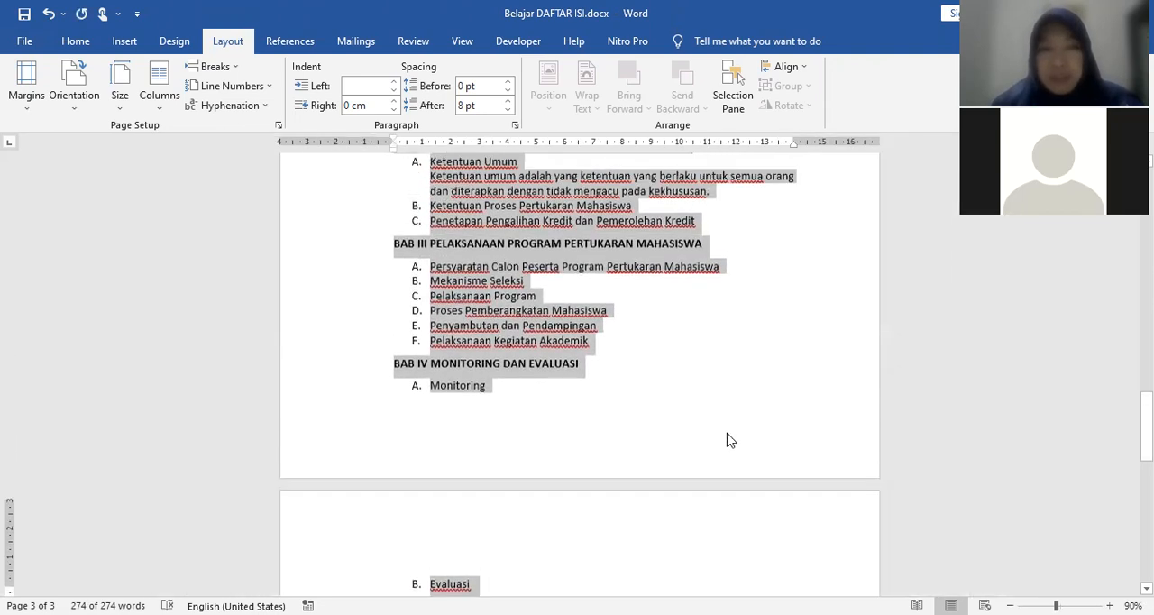
pyautogui.scroll(3, 728, 439)
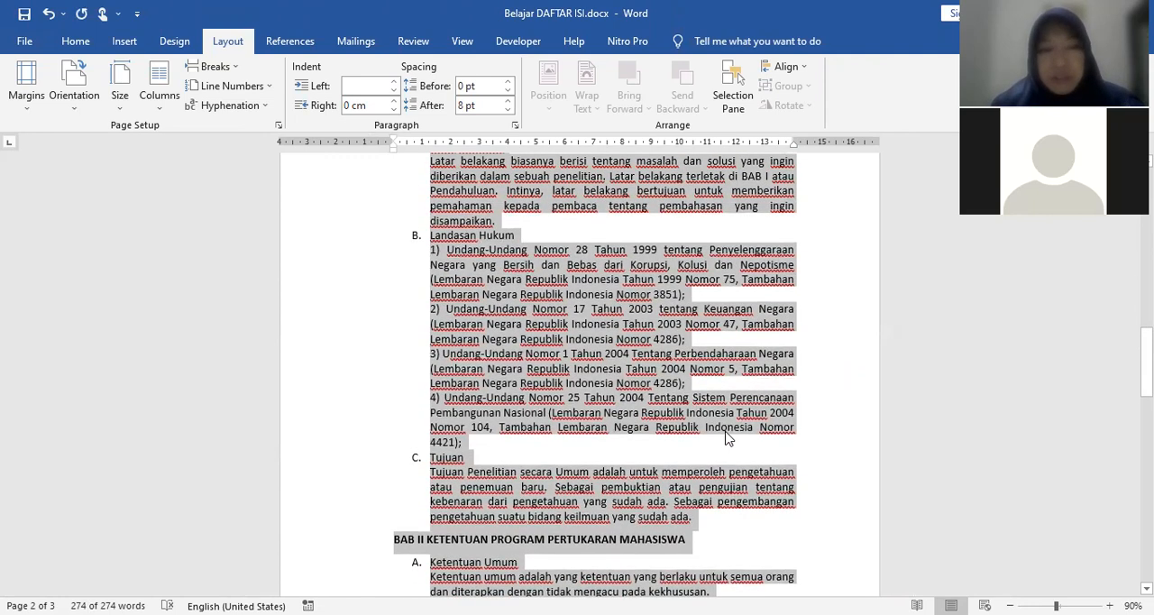
pyautogui.hotkey('ctrl', '2')
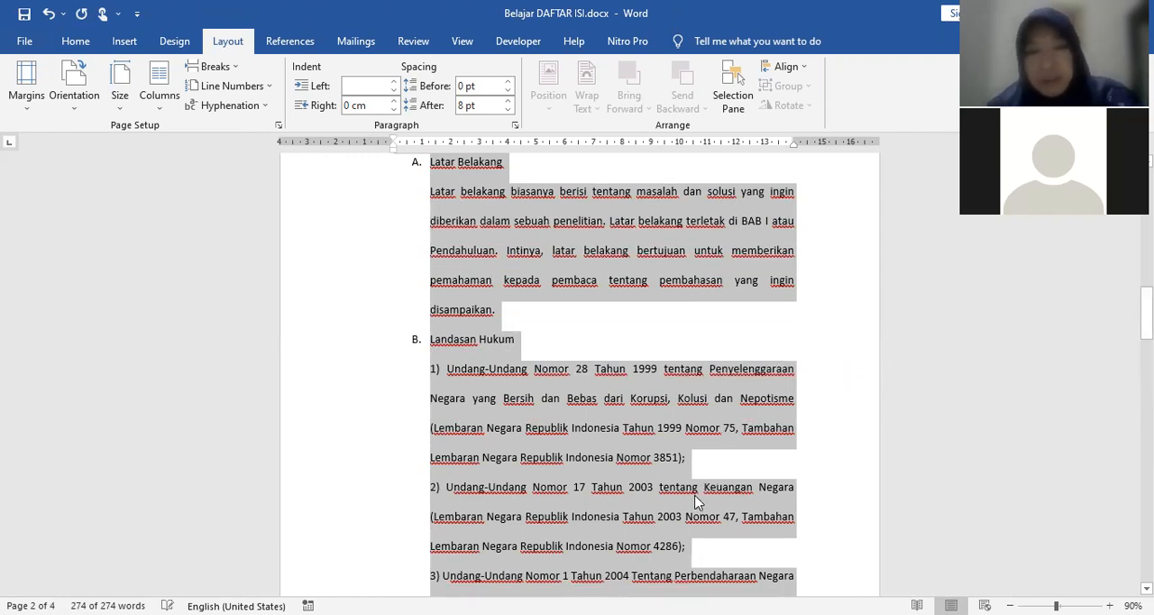
pyautogui.hotkey('ctrl', '5')
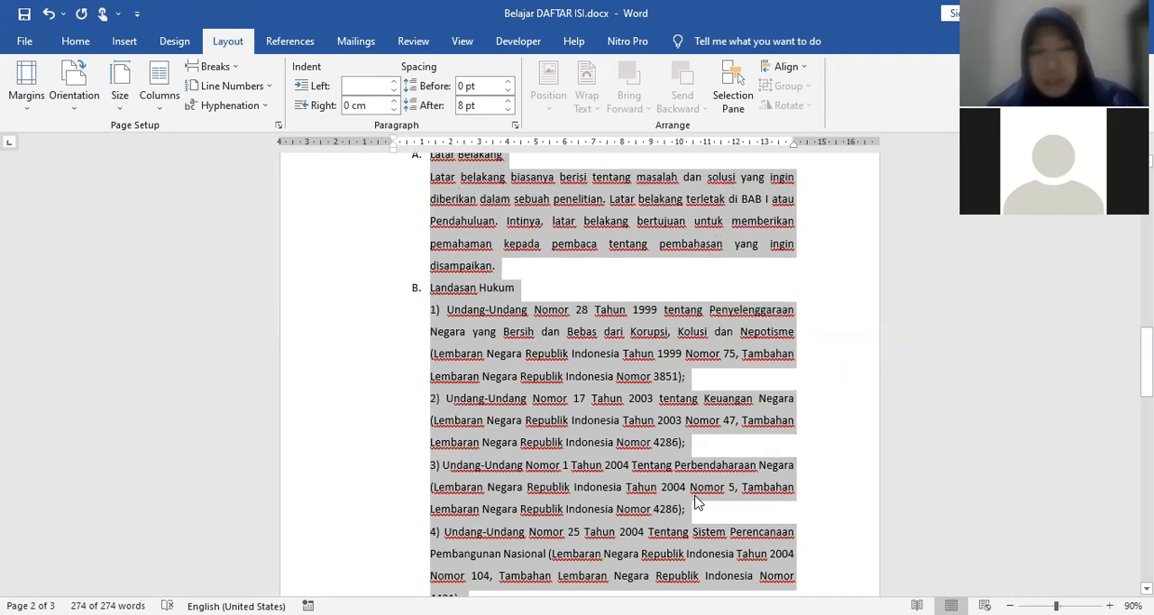
# Step: Try single and double line spacing on the whole document text, return it to 1.5 lines and check the pages
pyautogui.hotkey('ctrl', '1')
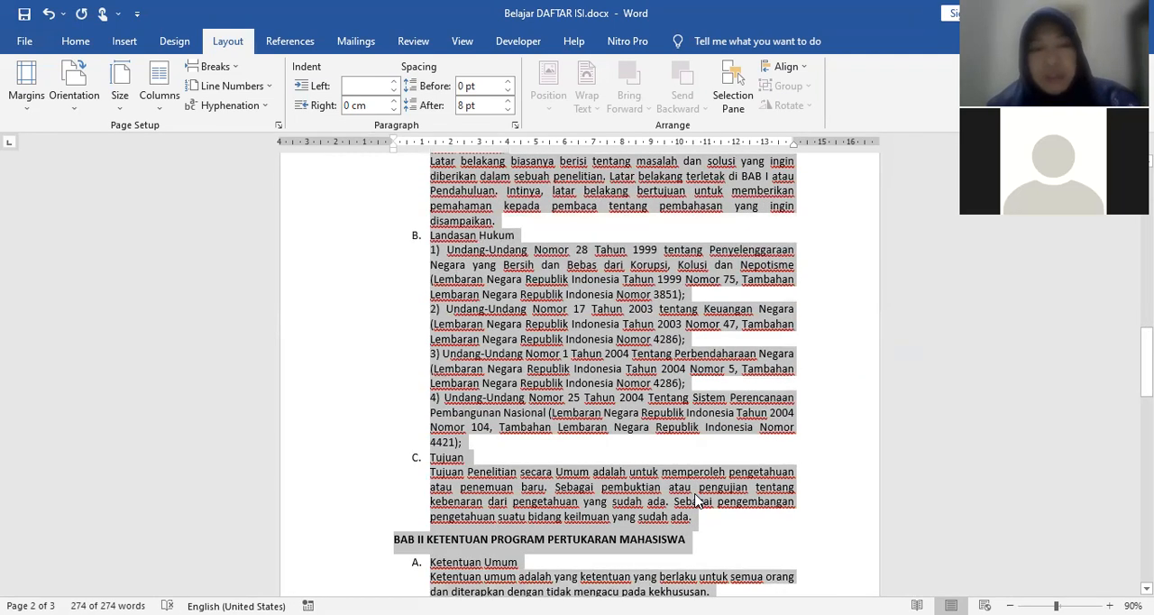
pyautogui.hotkey('ctrl', '2')
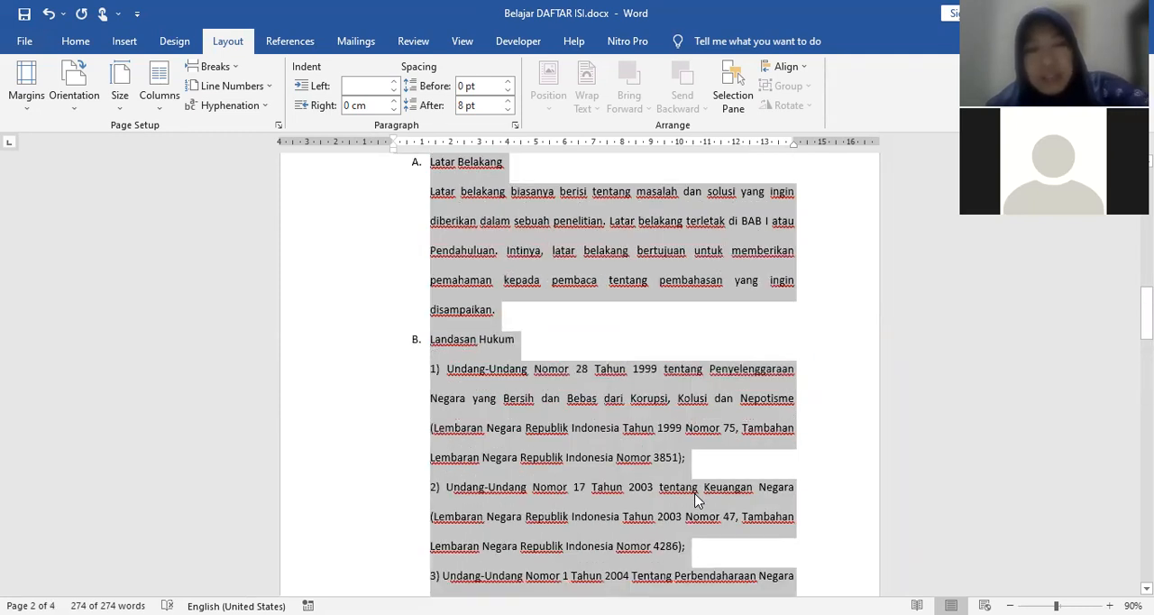
pyautogui.hotkey('ctrl', '5')
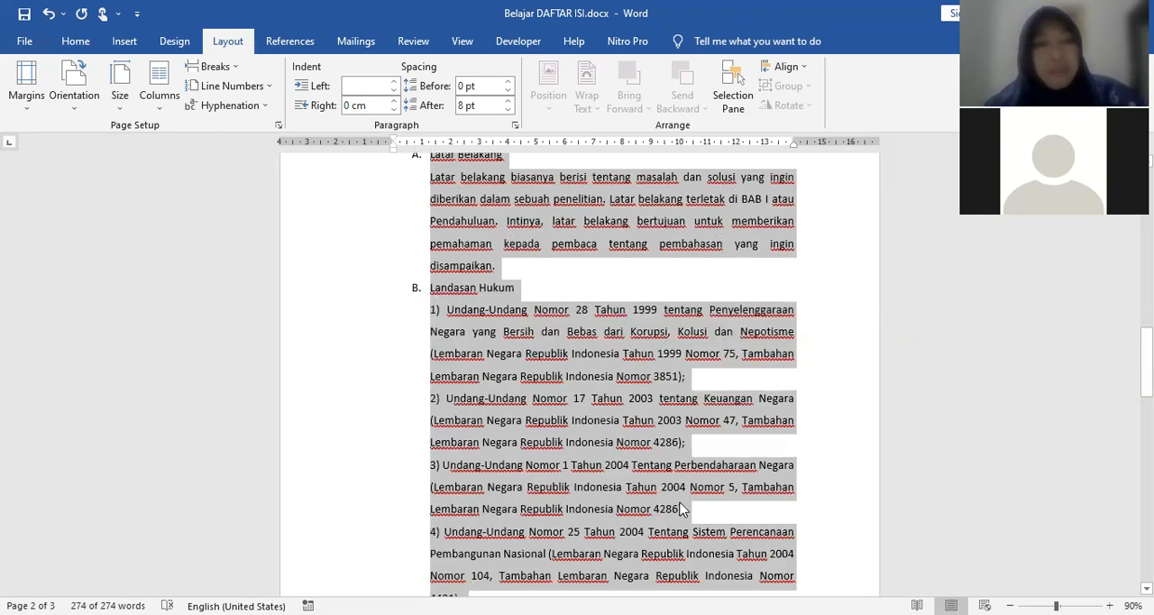
pyautogui.scroll(2, 672, 493)
pyautogui.scroll(2, 672, 493)
pyautogui.scroll(-3, 671, 493)
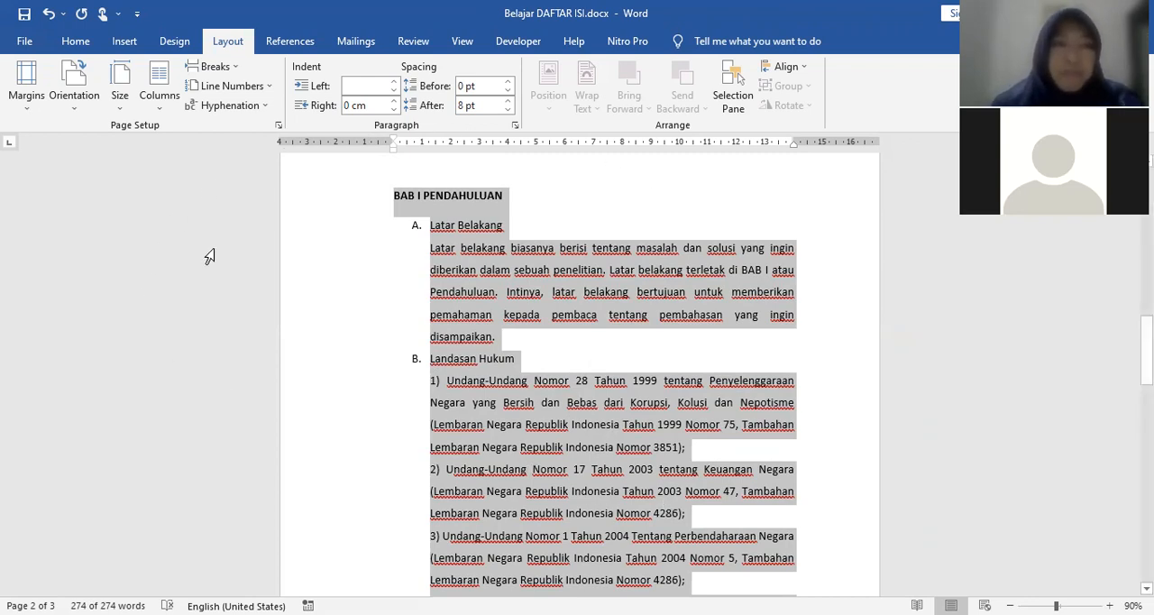
pyautogui.scroll(8, 625, 379)
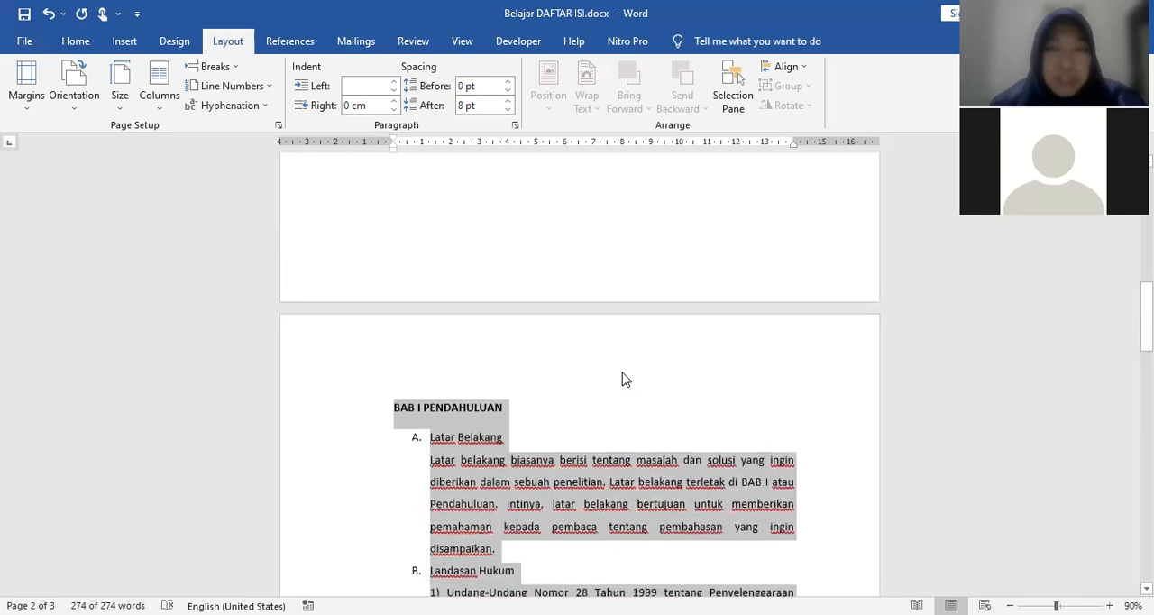
pyautogui.scroll(5, 624, 372)
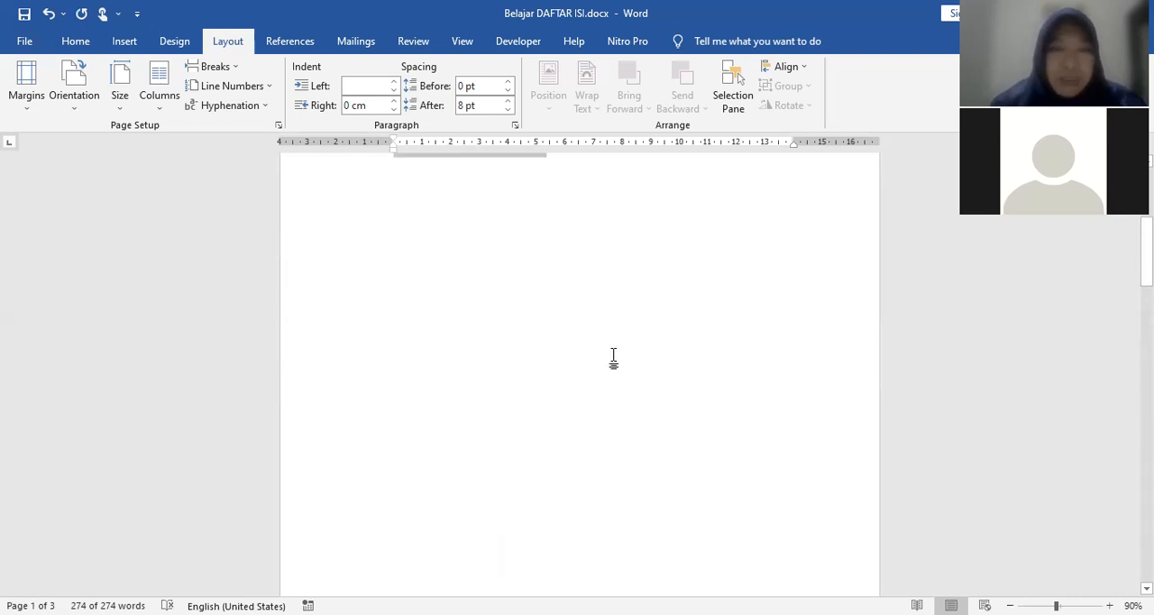
pyautogui.scroll(-8, 605, 363)
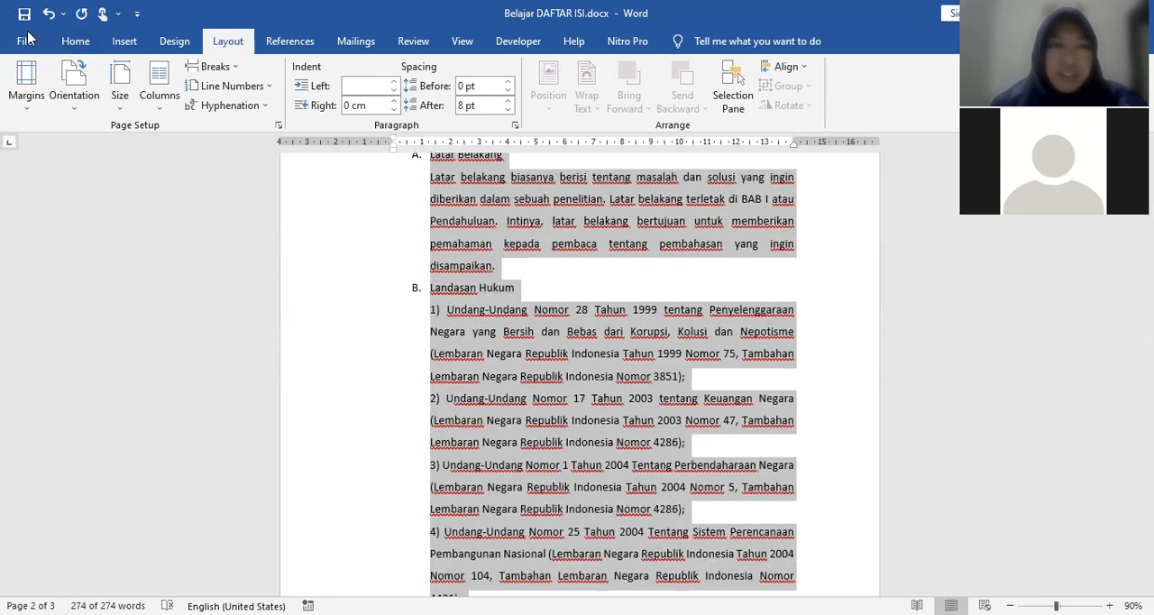
# Step: Set the font of the whole document text to Times New Roman
pyautogui.click(78, 44)
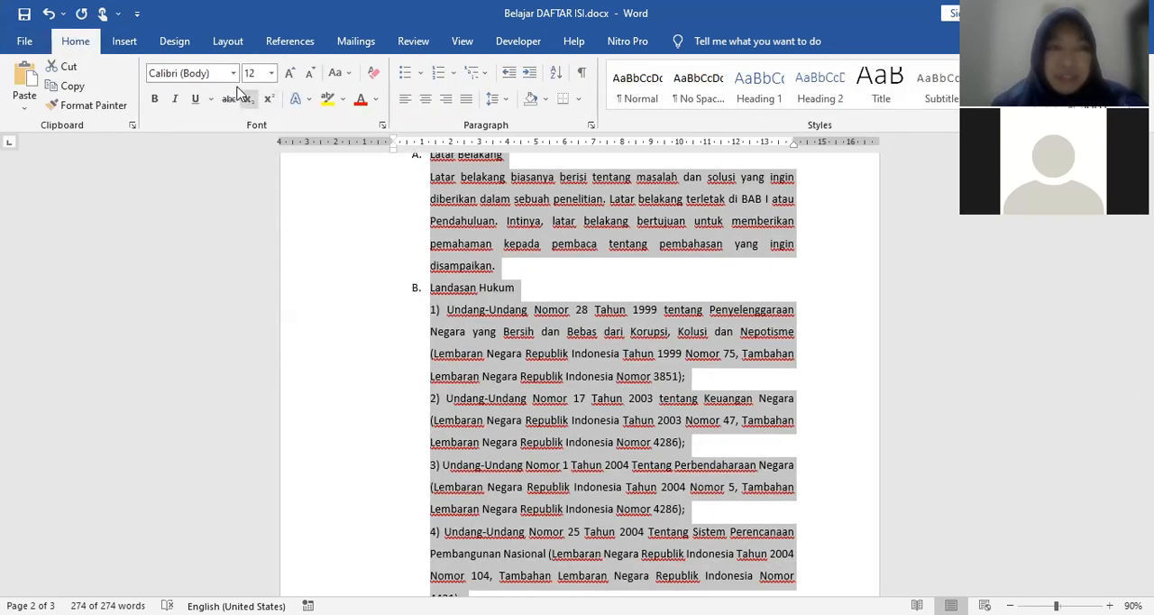
pyautogui.click(232, 76)
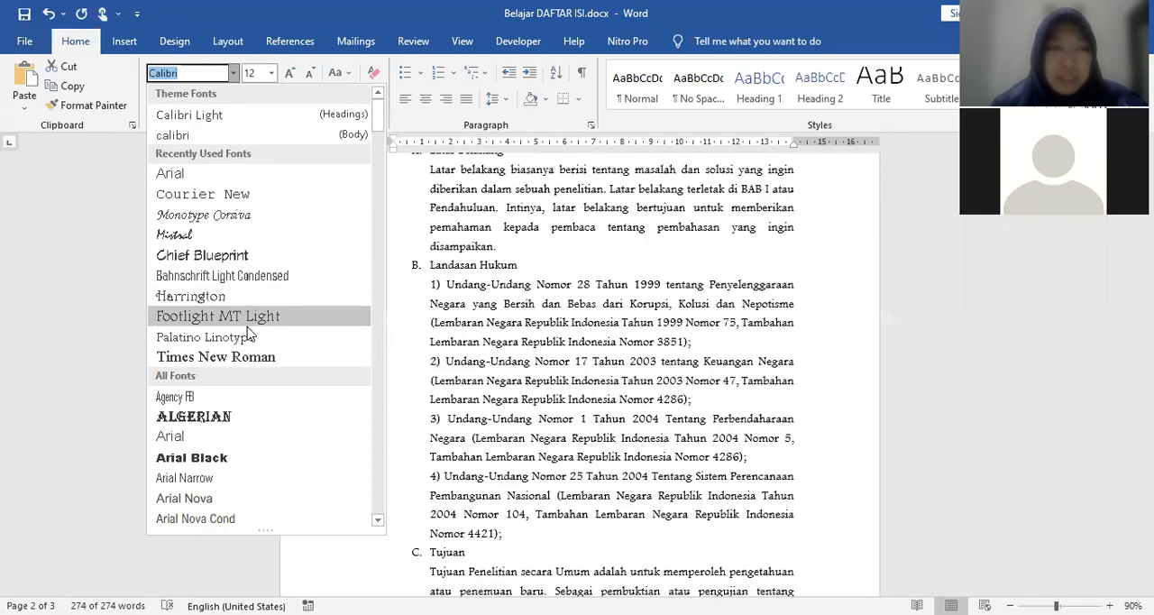
pyautogui.scroll(-12, 248, 279)
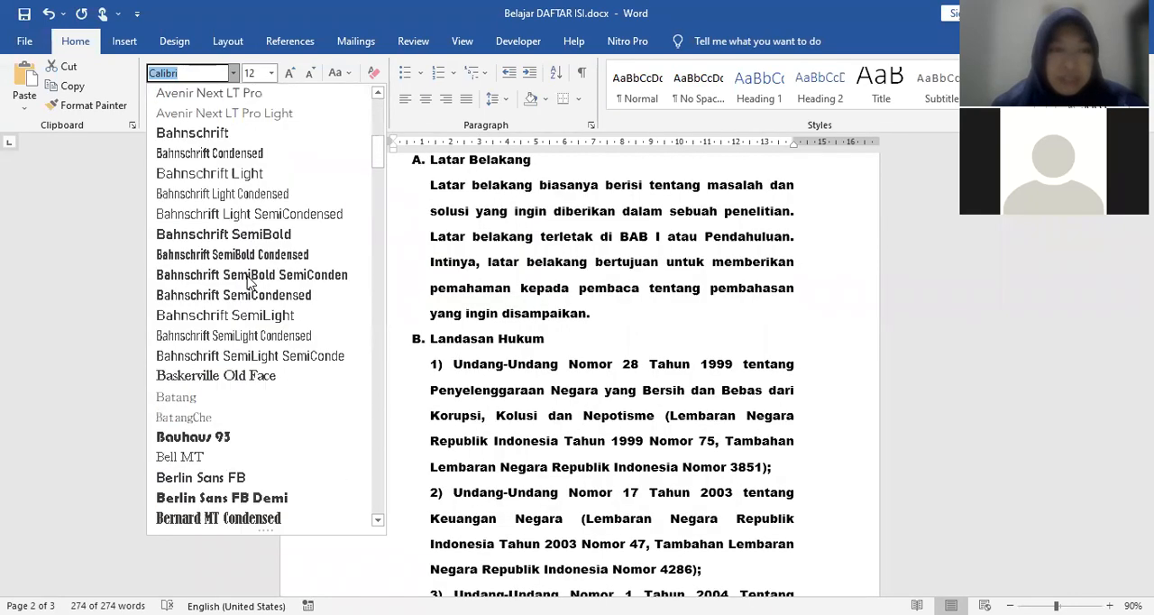
pyautogui.scroll(-10, 249, 282)
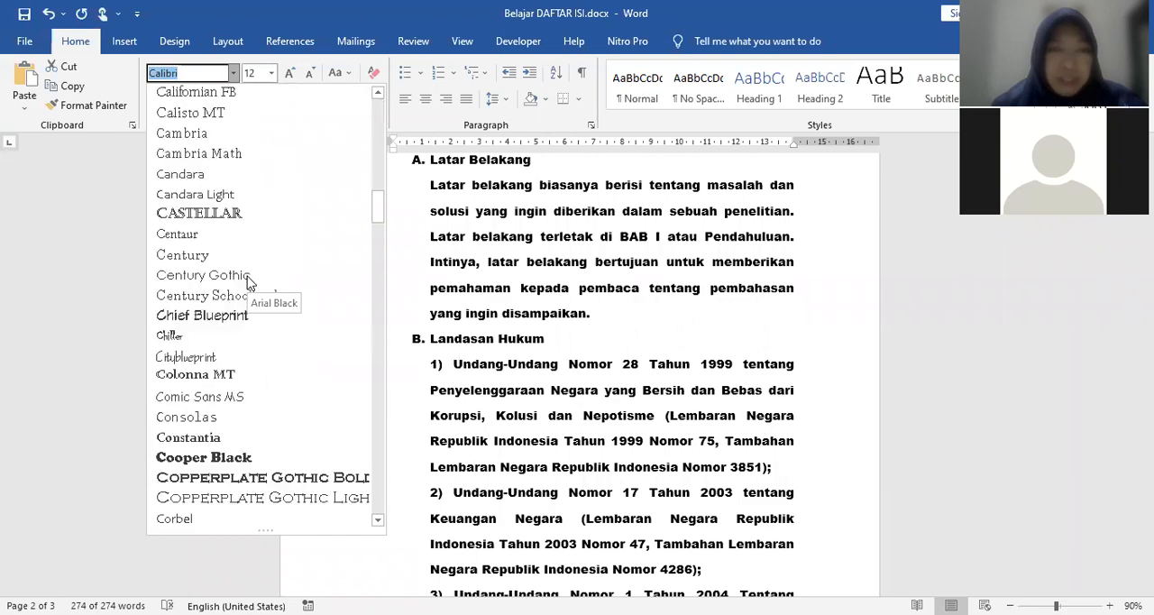
pyautogui.scroll(-10, 243, 300)
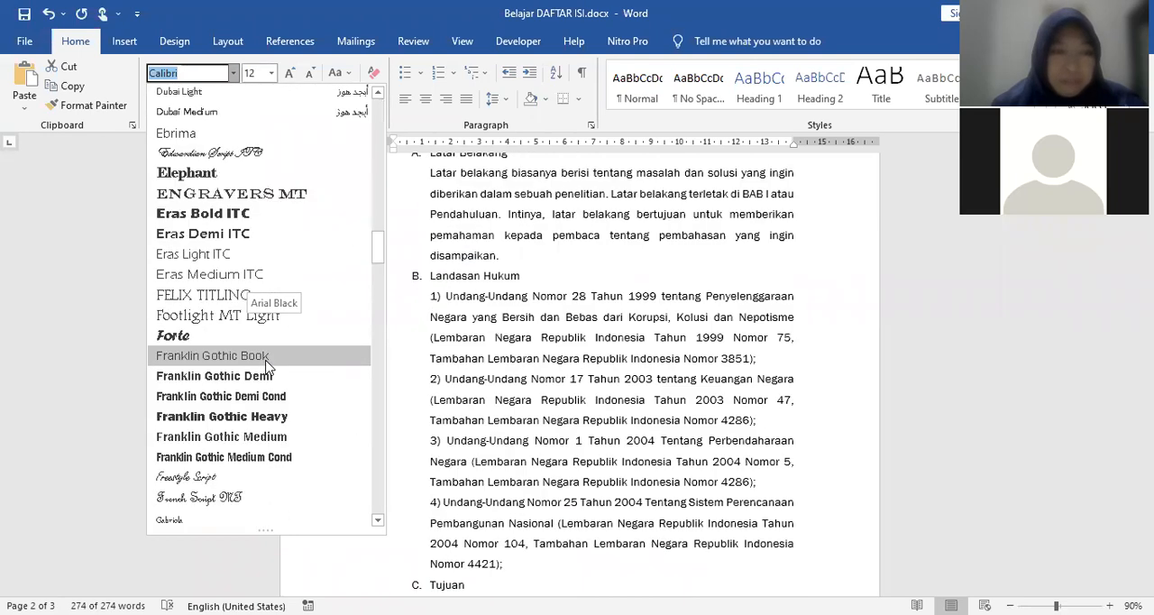
pyautogui.scroll(-4, 266, 364)
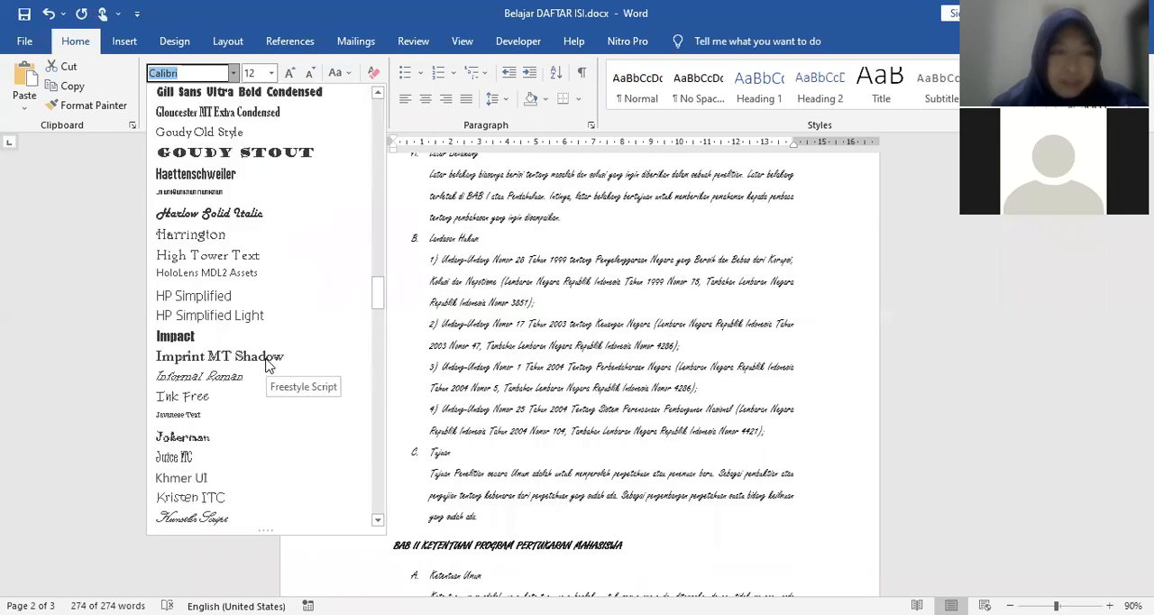
pyautogui.scroll(-10, 266, 364)
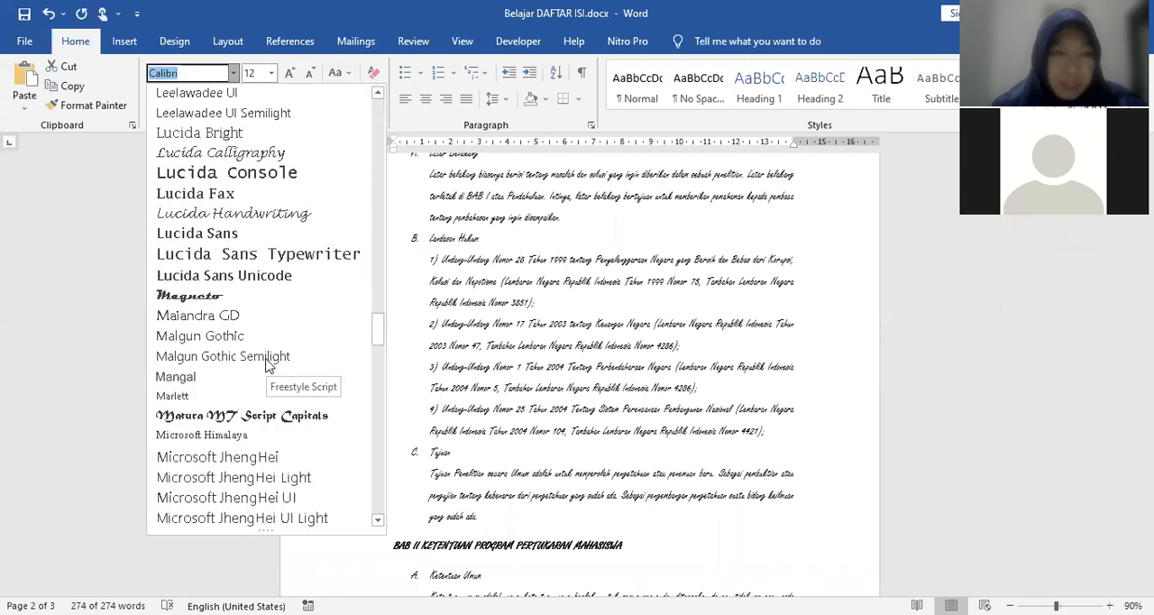
pyautogui.scroll(-9, 266, 364)
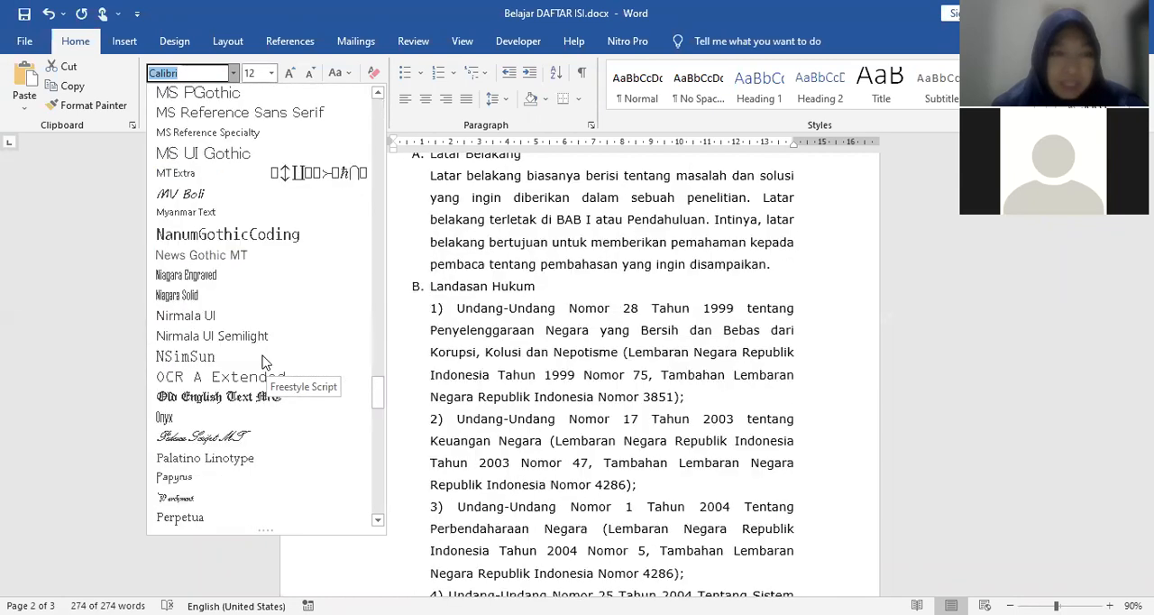
pyautogui.scroll(3, 262, 359)
pyautogui.scroll(-7, 261, 358)
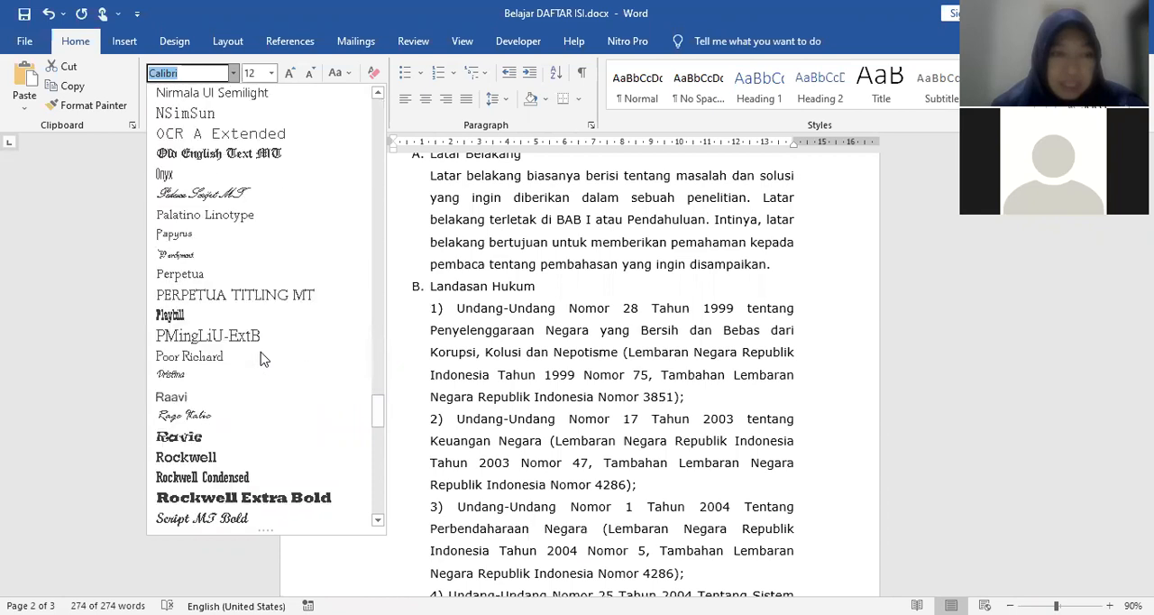
pyautogui.scroll(-4, 262, 358)
pyautogui.scroll(-1, 262, 359)
pyautogui.scroll(5, 263, 359)
pyautogui.scroll(4, 262, 359)
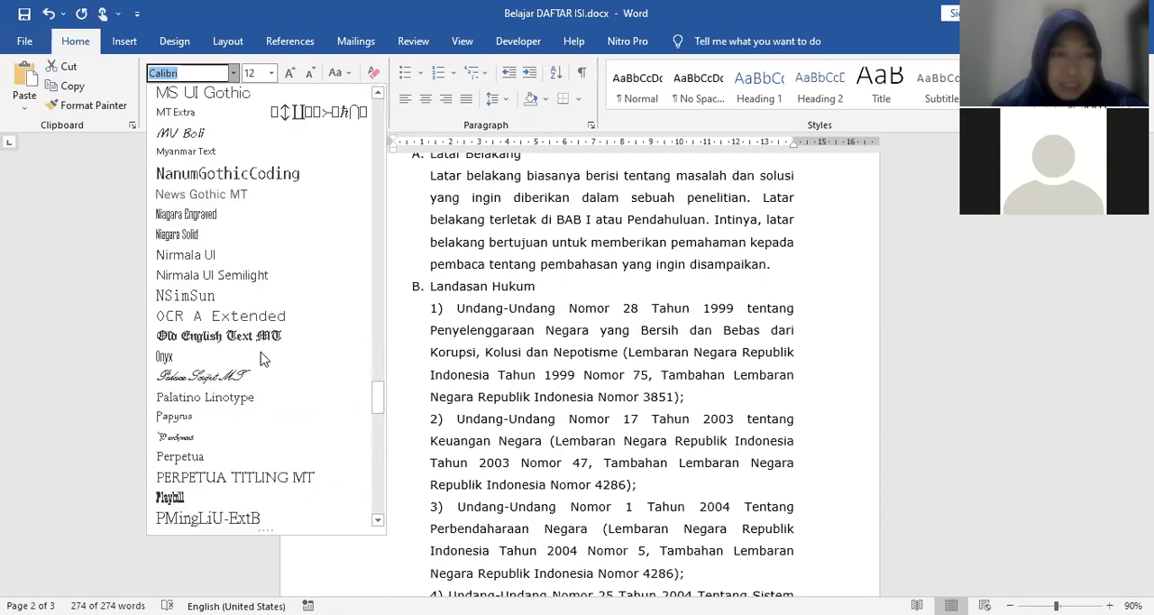
pyautogui.scroll(-4, 262, 359)
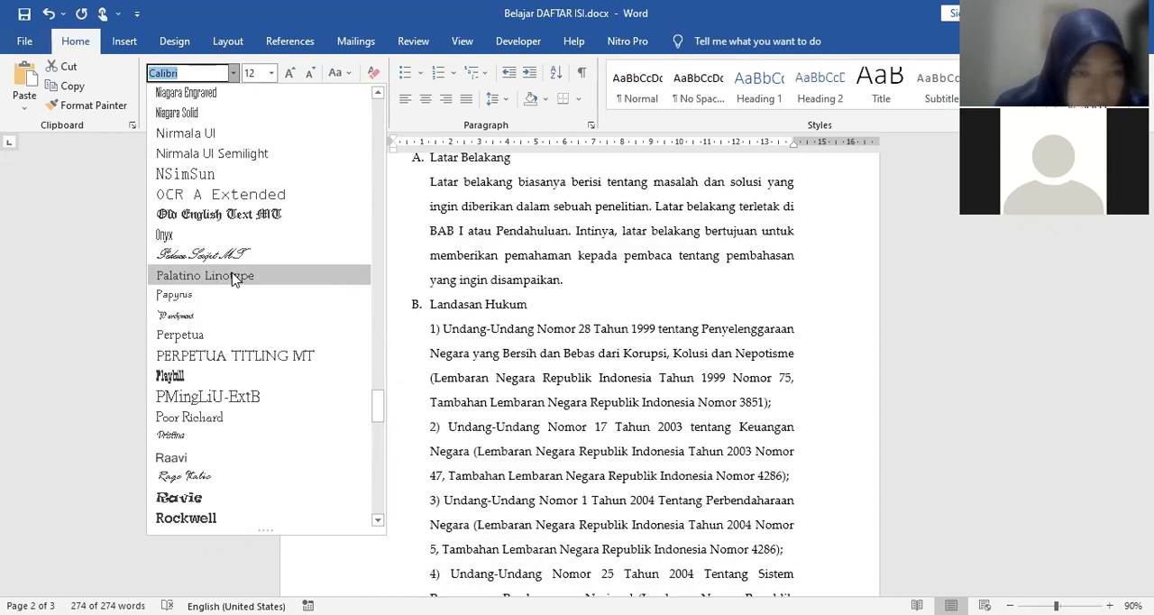
pyautogui.scroll(-4, 233, 279)
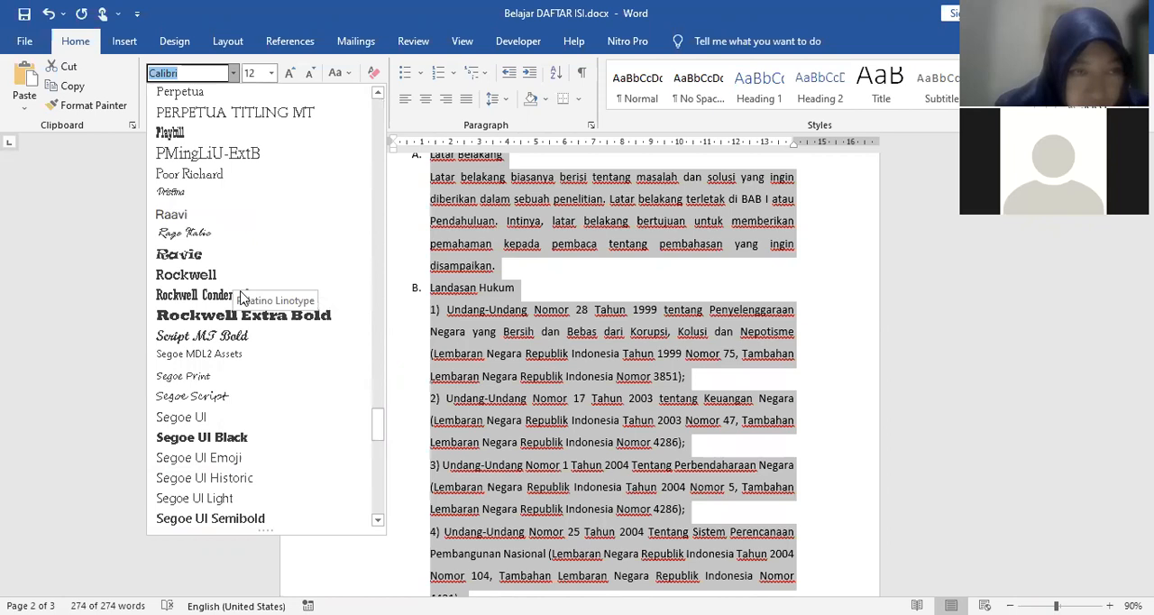
pyautogui.scroll(-10, 242, 298)
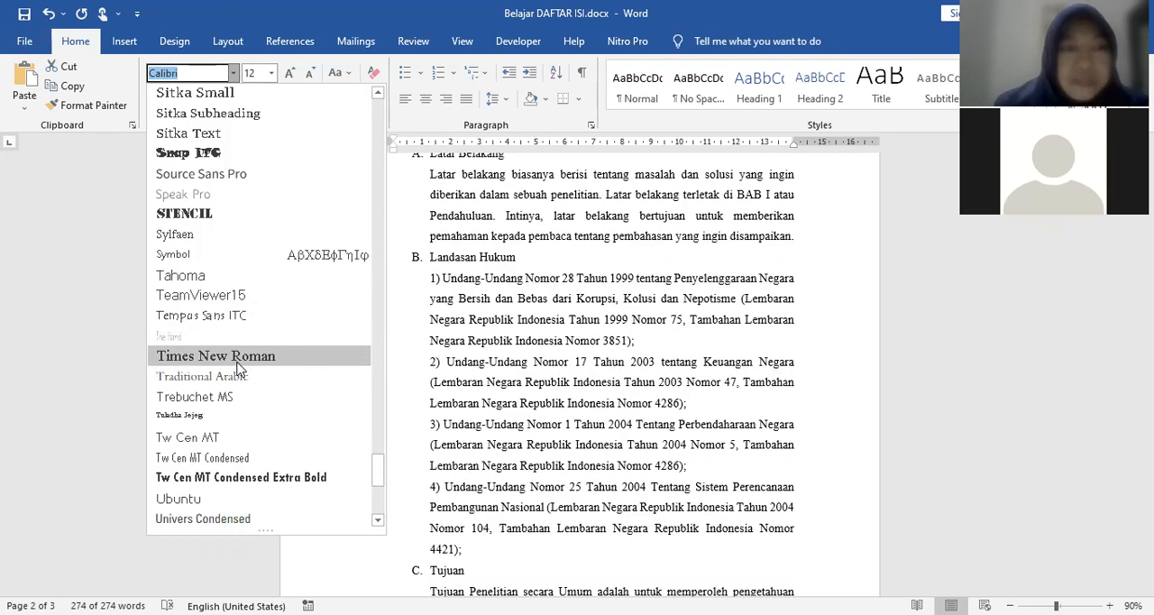
pyautogui.click(232, 355)
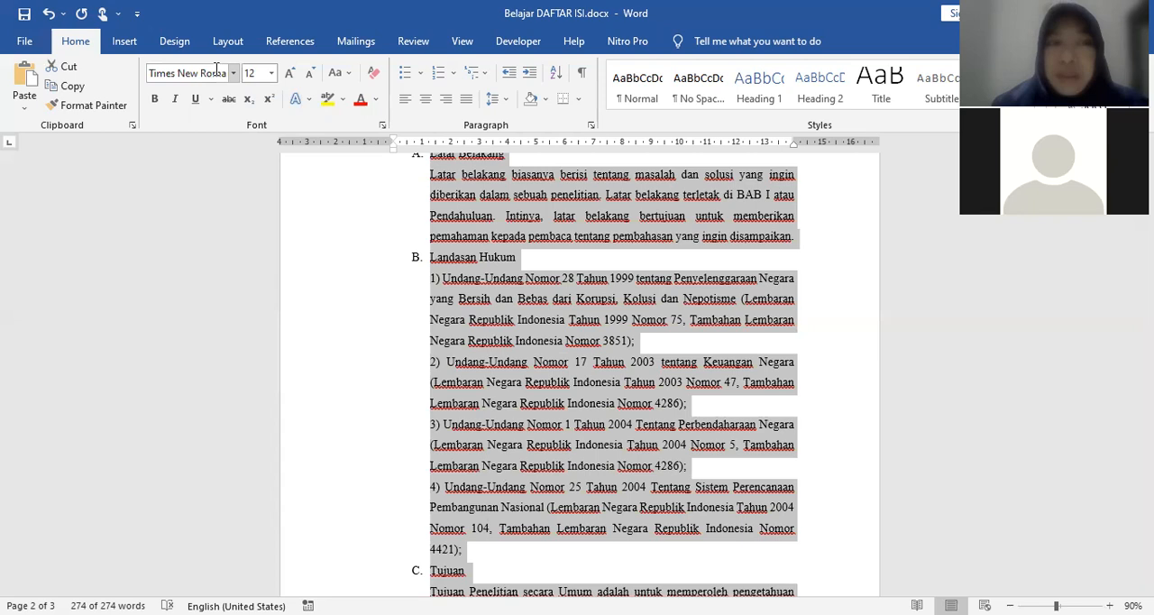
# Step: Review the new font on the DAFTAR ISI page and in the BAB I PENDAHULUAN chapter
pyautogui.scroll(1, 645, 390)
pyautogui.scroll(9, 645, 390)
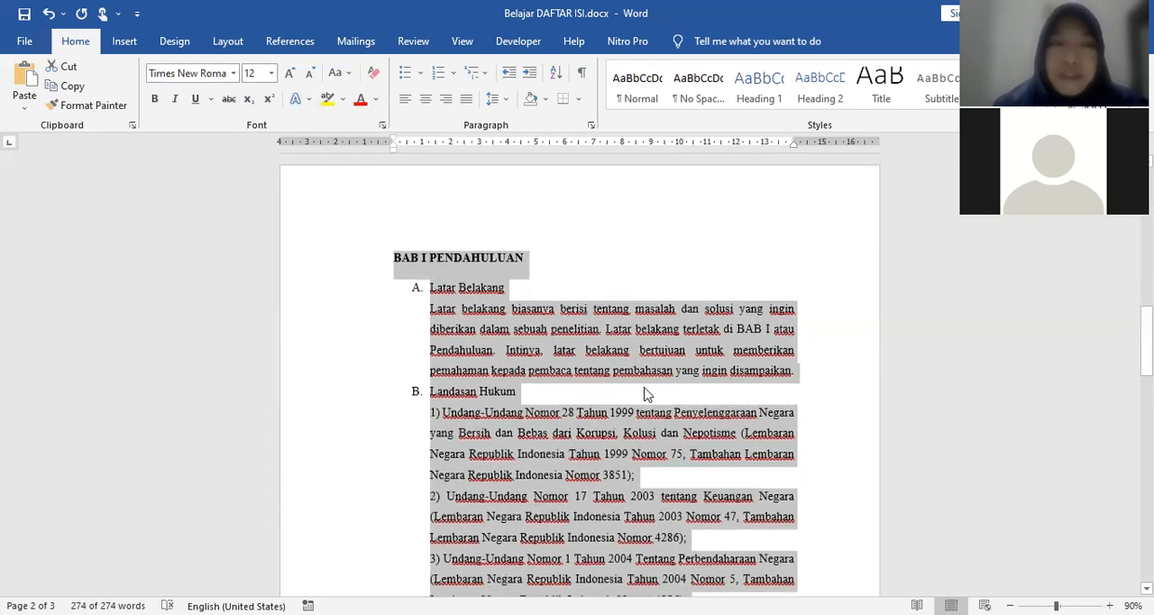
pyautogui.scroll(7, 639, 382)
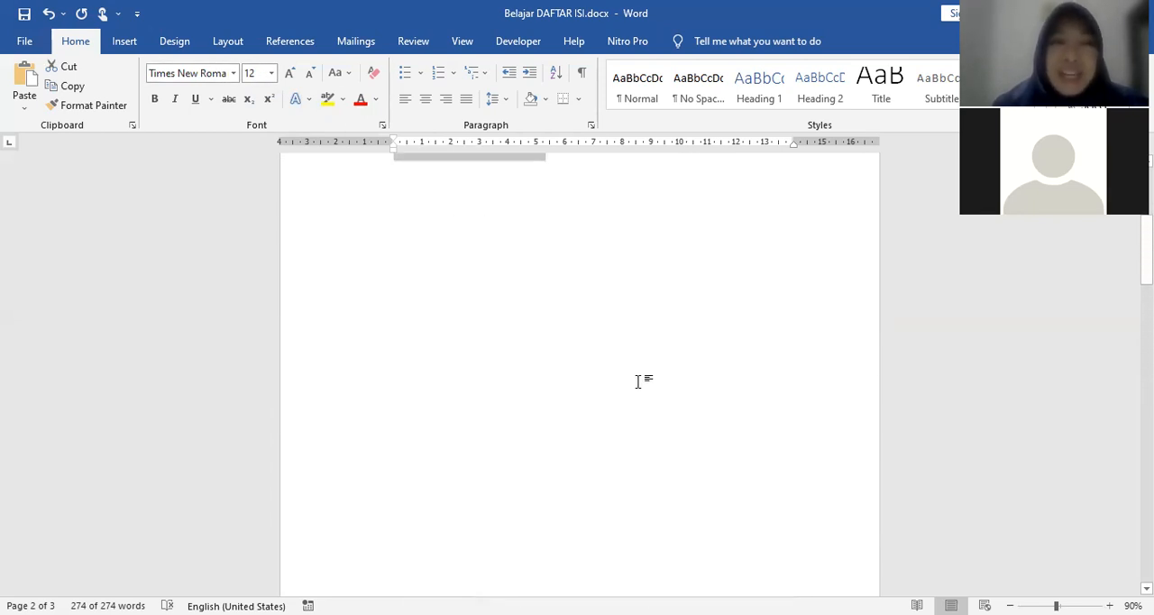
pyautogui.scroll(-3, 639, 381)
pyautogui.scroll(1, 637, 373)
pyautogui.scroll(4, 637, 378)
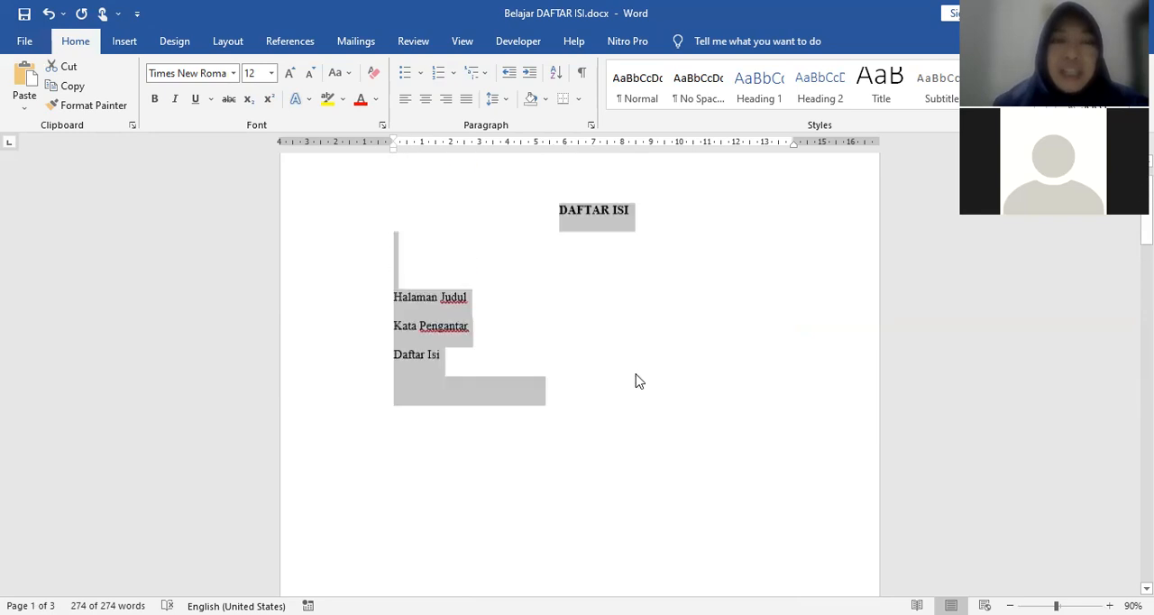
pyautogui.scroll(-6, 621, 384)
pyautogui.scroll(-8, 440, 394)
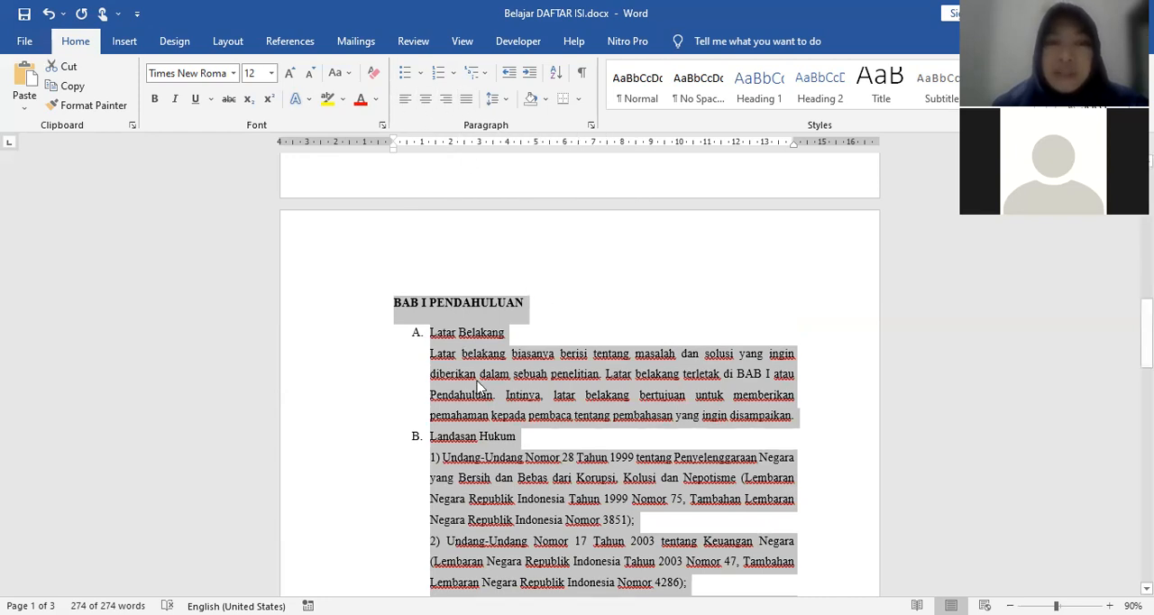
# Step: Justify the whole document text, check the chapter paragraphs and clear the selection
pyautogui.scroll(2, 555, 378)
pyautogui.scroll(-1, 554, 348)
pyautogui.click(466, 98)
pyautogui.scroll(-1, 777, 473)
pyautogui.scroll(-2, 777, 473)
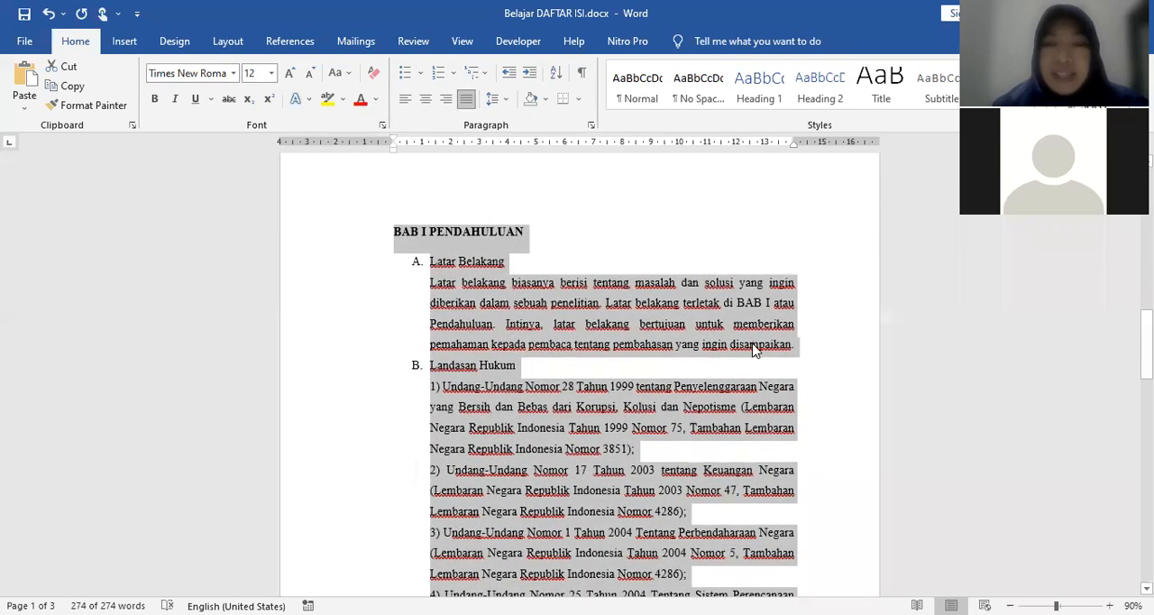
pyautogui.scroll(-2, 812, 451)
pyautogui.scroll(-4, 808, 454)
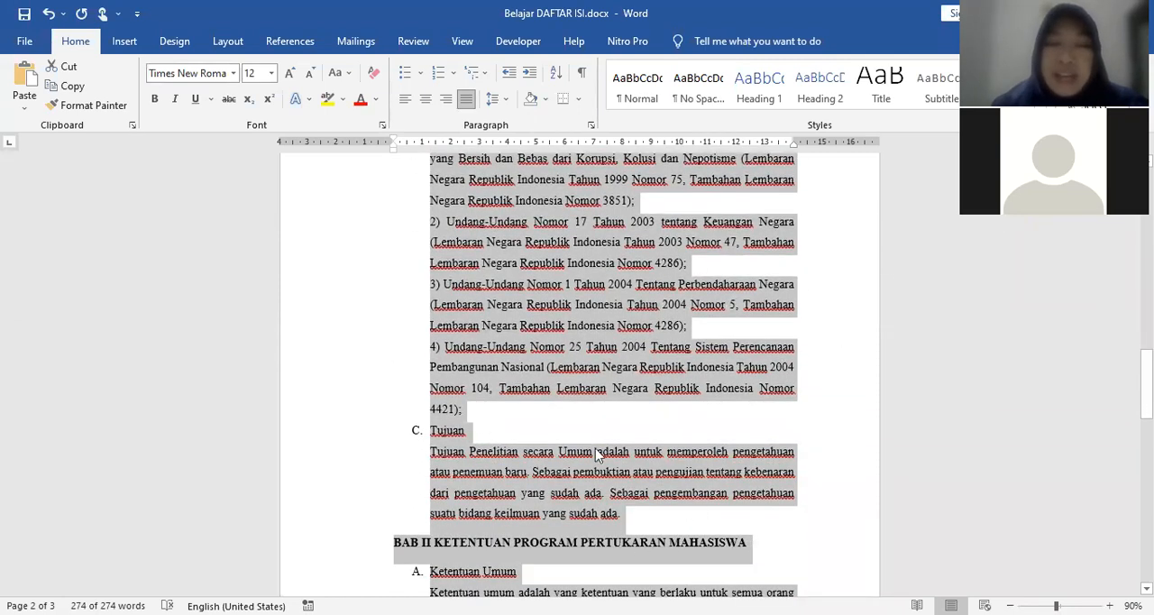
pyautogui.click(808, 430)
# Step: Examine the formatted pages from the front-matter list to the BAB I PENDAHULUAN chapter
pyautogui.scroll(8, 810, 423)
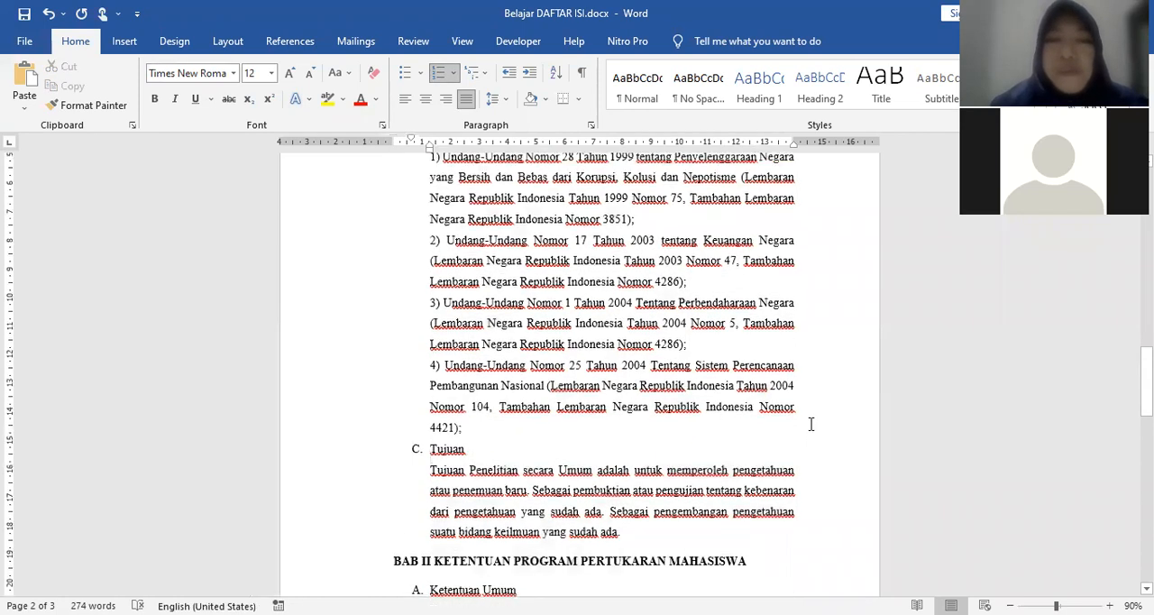
pyautogui.scroll(10, 810, 422)
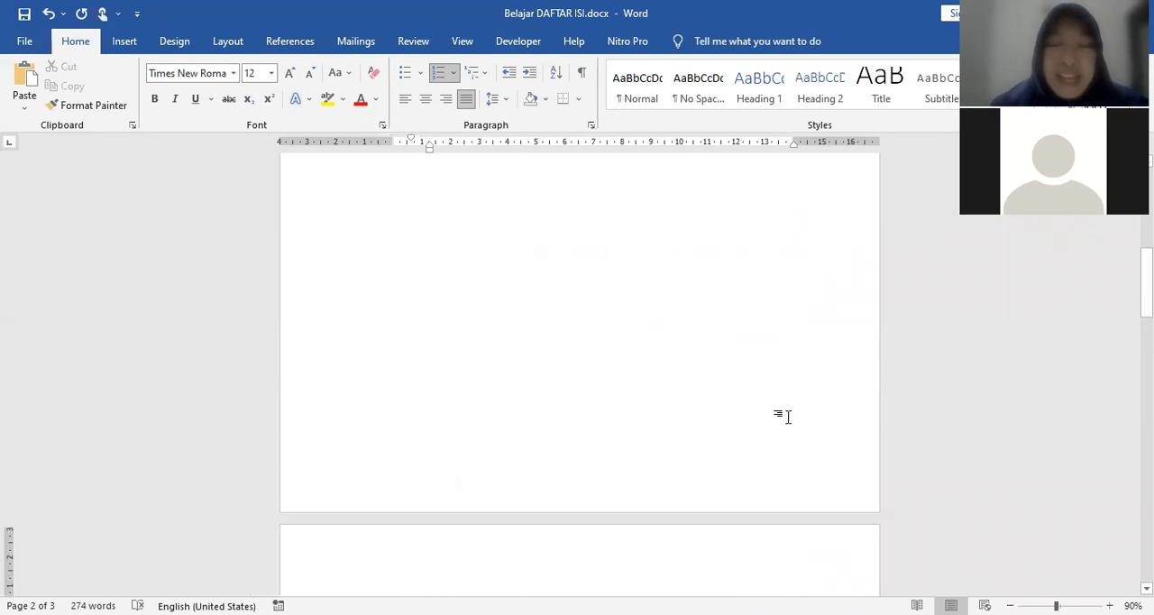
pyautogui.scroll(10, 788, 416)
pyautogui.scroll(-5, 621, 471)
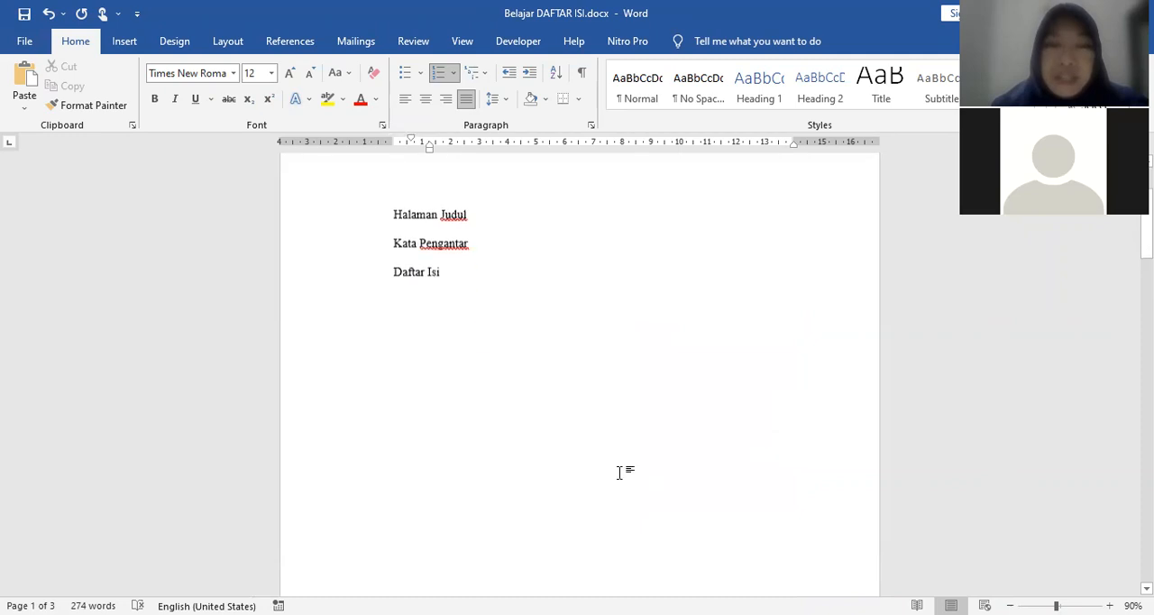
pyautogui.scroll(-10, 523, 523)
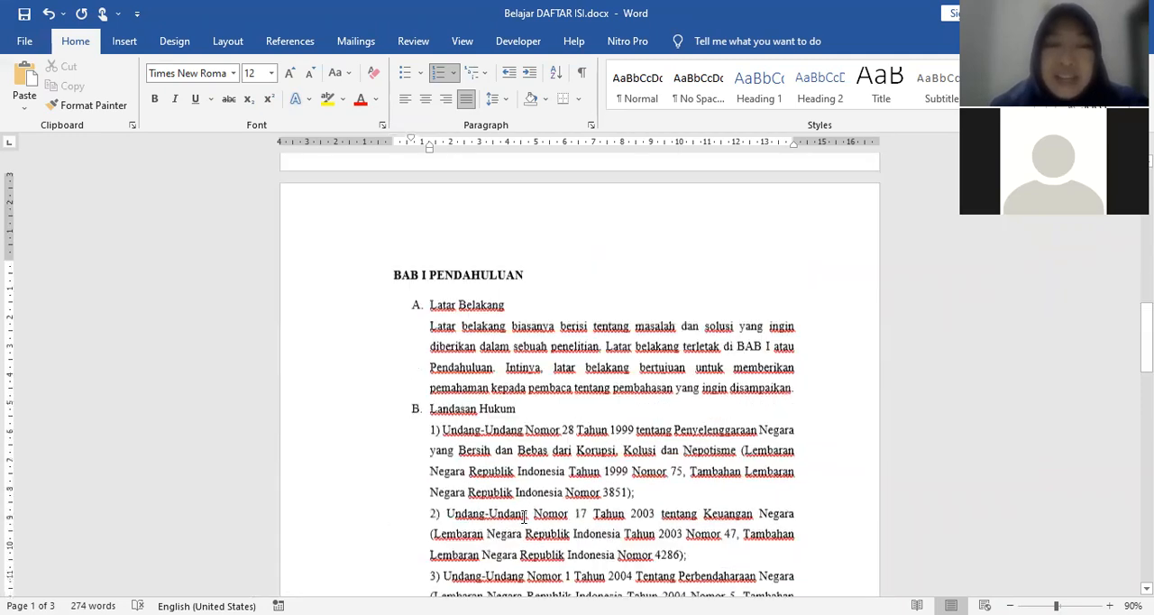
pyautogui.scroll(3, 523, 517)
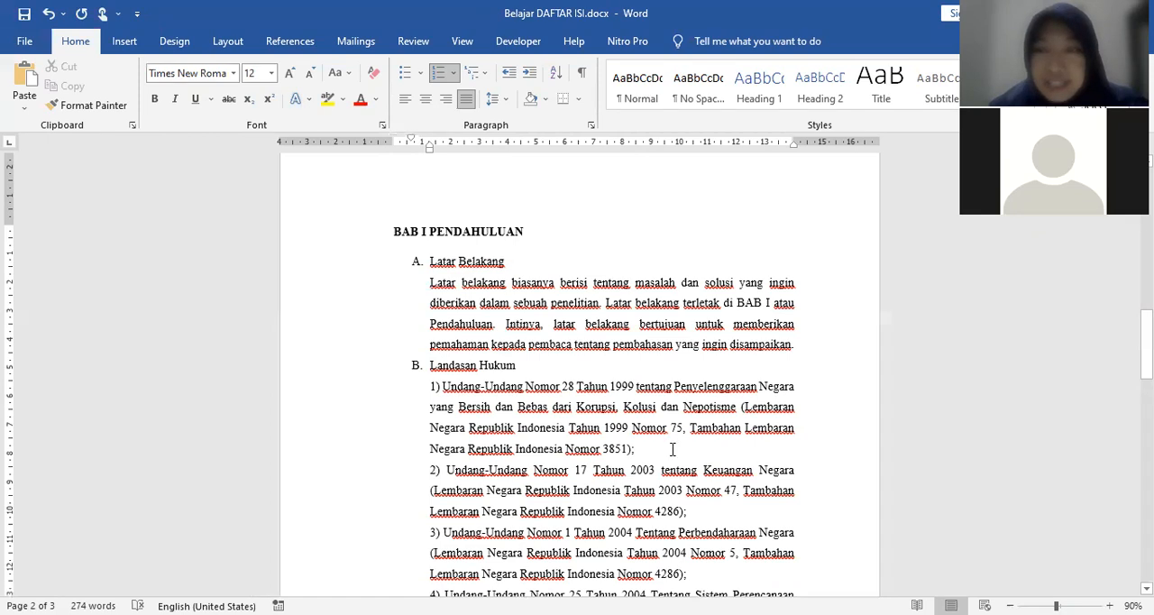
# Step: Add the BAB I PENDAHULUAN heading to the table of contents as Level 1
pyautogui.scroll(-2, 671, 449)
pyautogui.scroll(4, 430, 299)
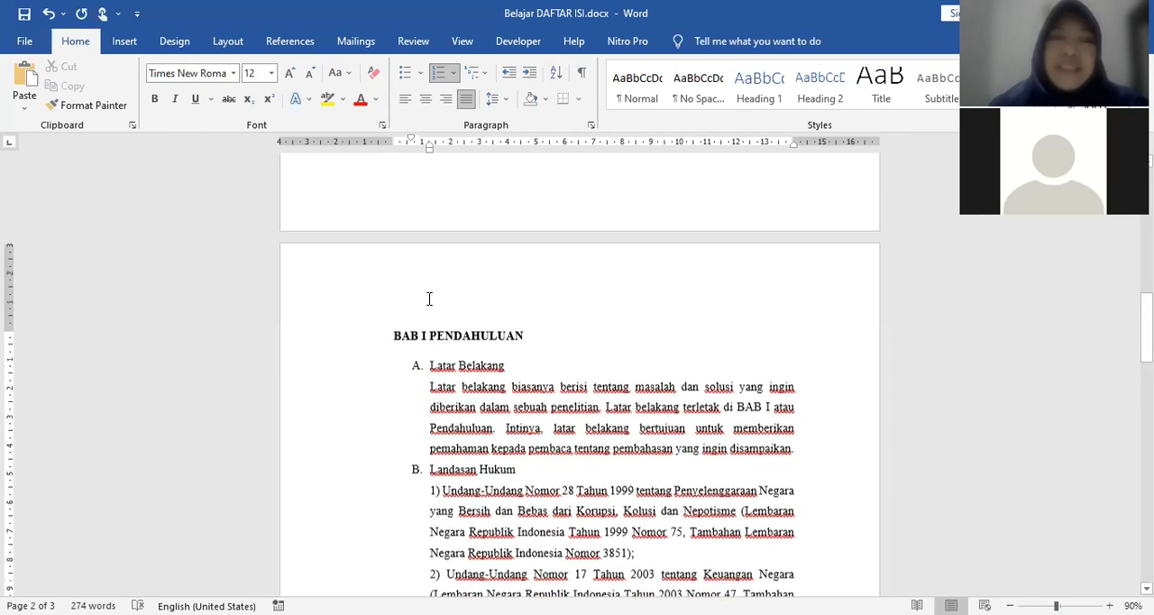
pyautogui.click(330, 348)
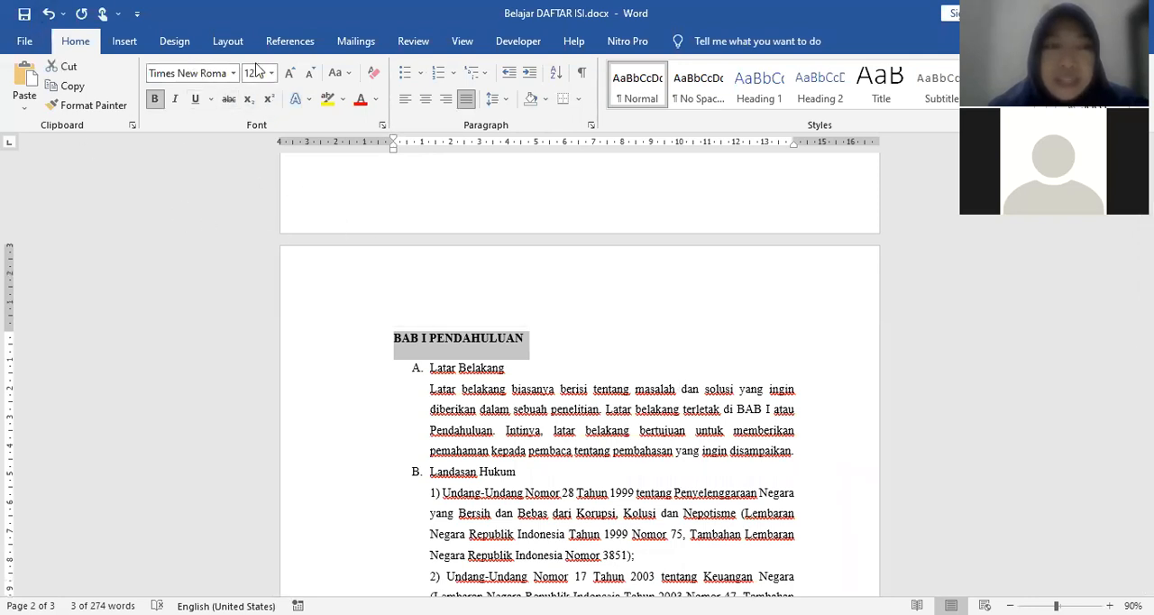
pyautogui.click(299, 45)
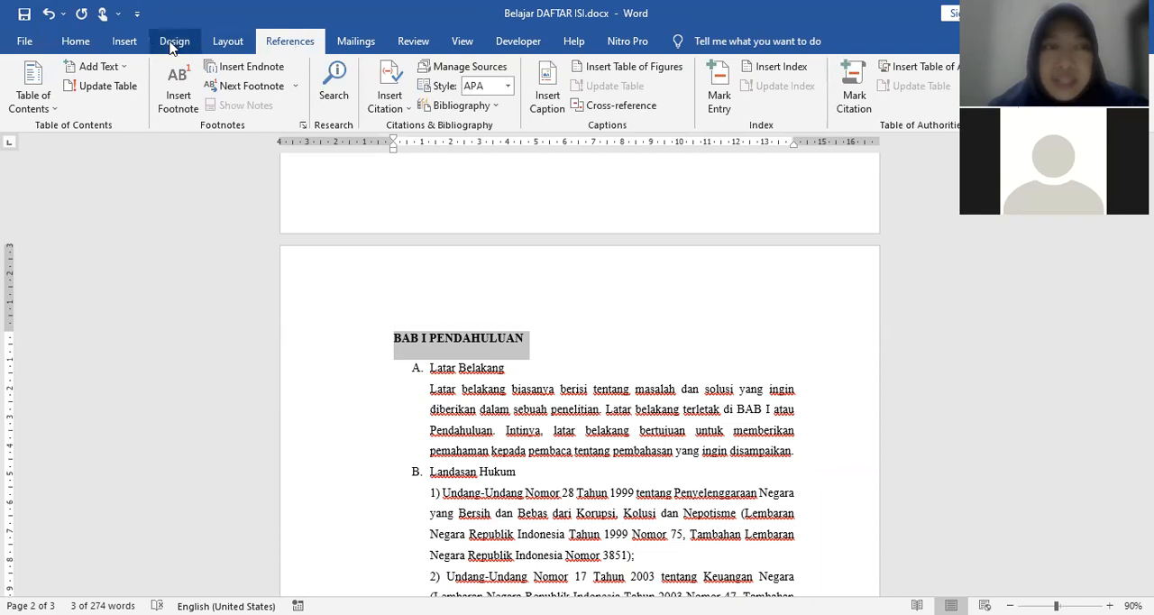
pyautogui.click(127, 72)
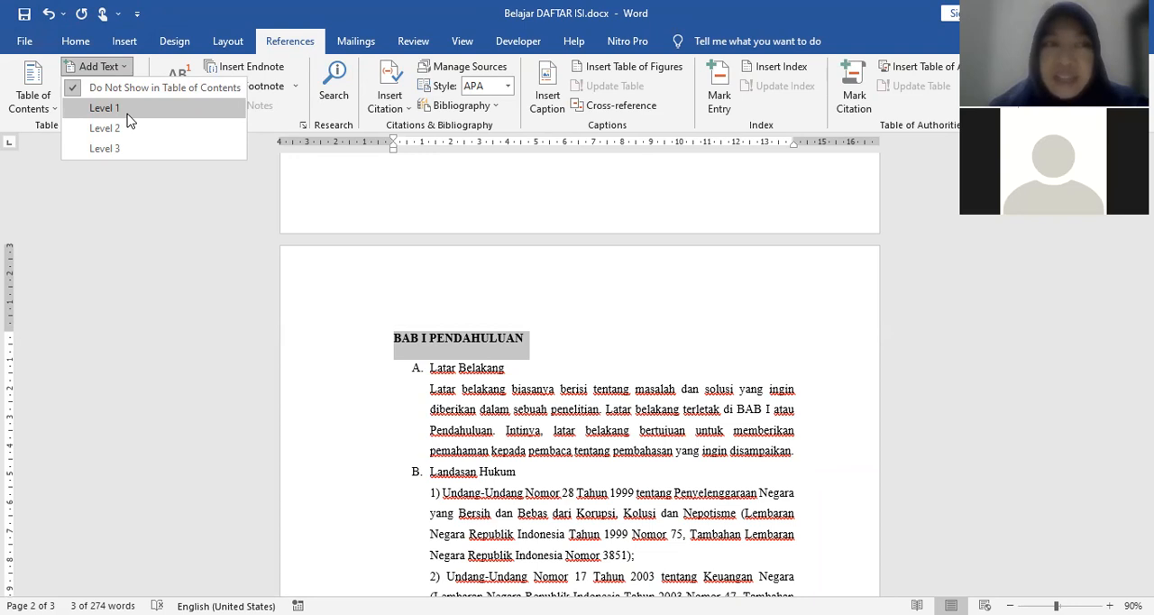
pyautogui.click(127, 112)
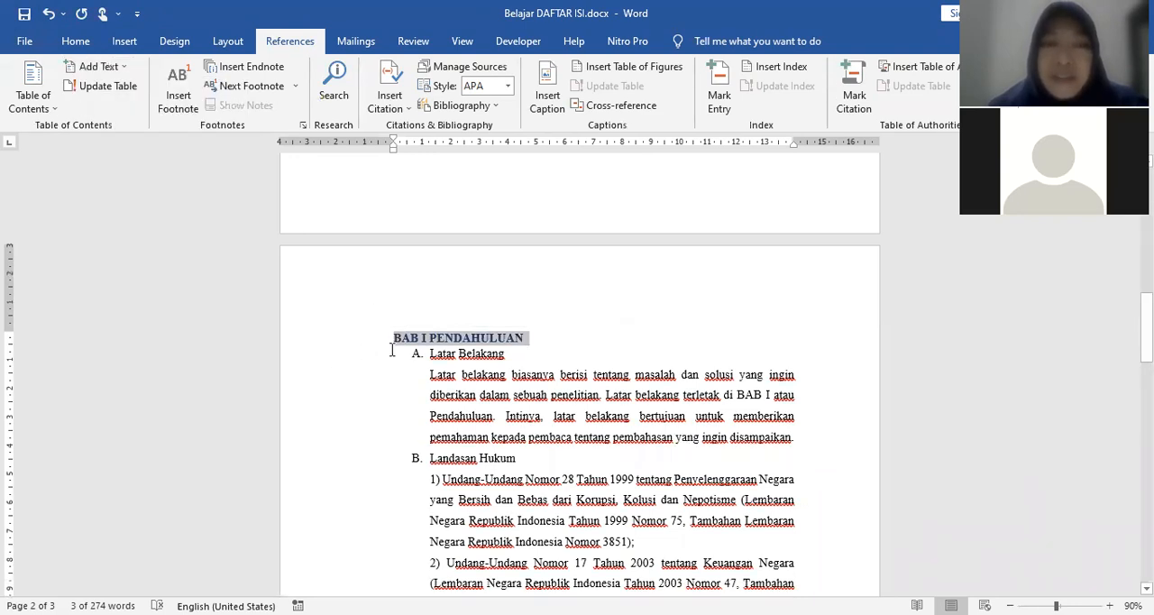
# Step: Add the Latar Belakang subheading to the table of contents as Level 2 and clear the selection
pyautogui.click(347, 359)
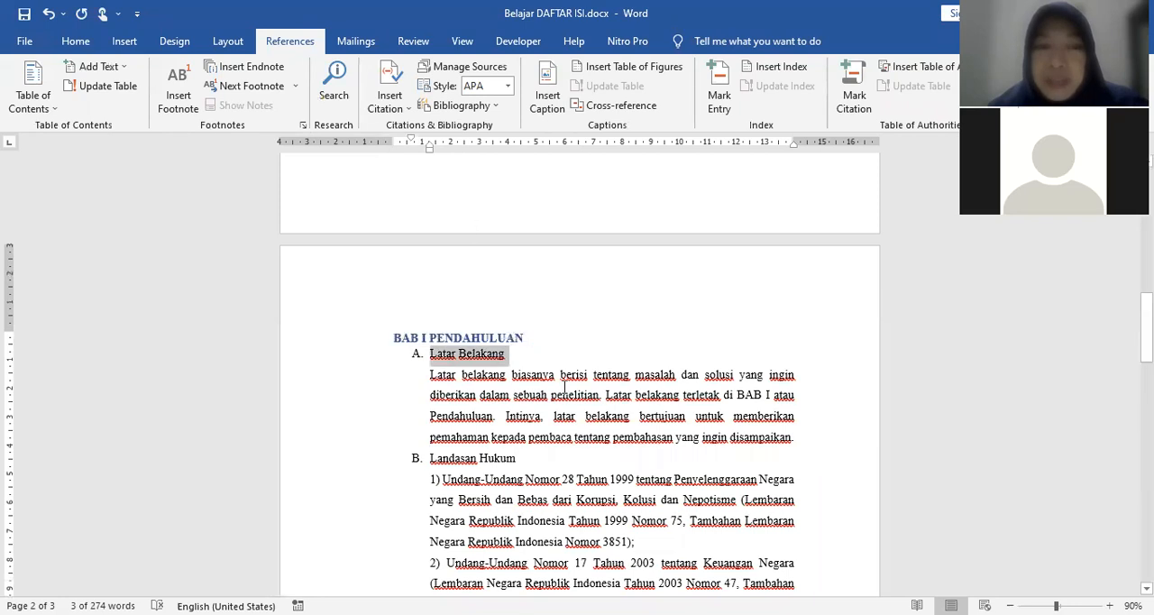
pyautogui.click(124, 72)
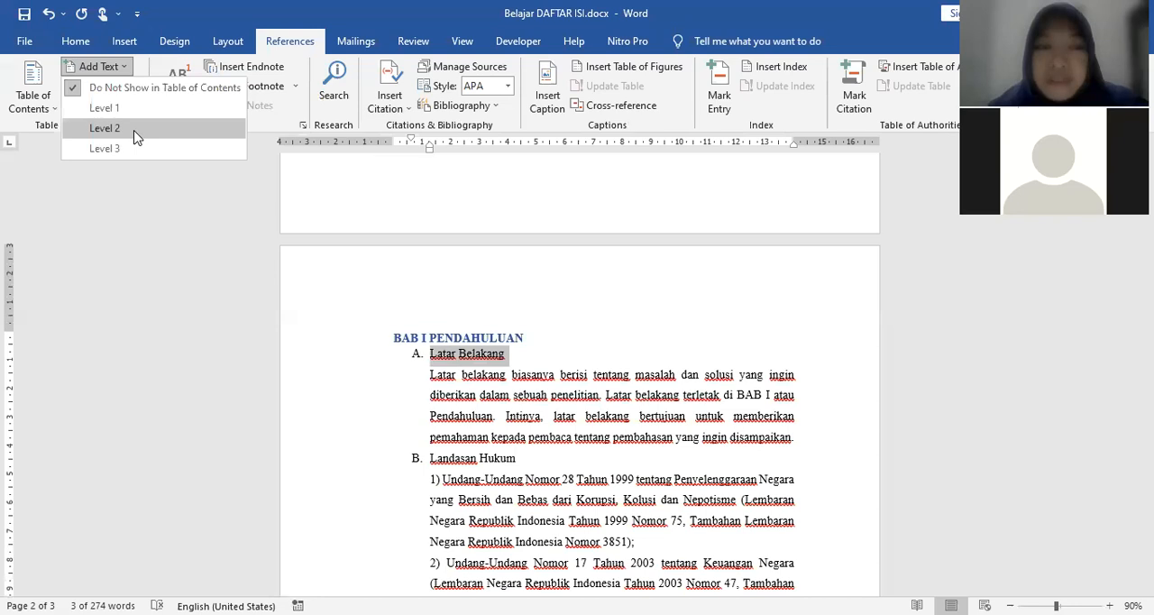
pyautogui.click(135, 128)
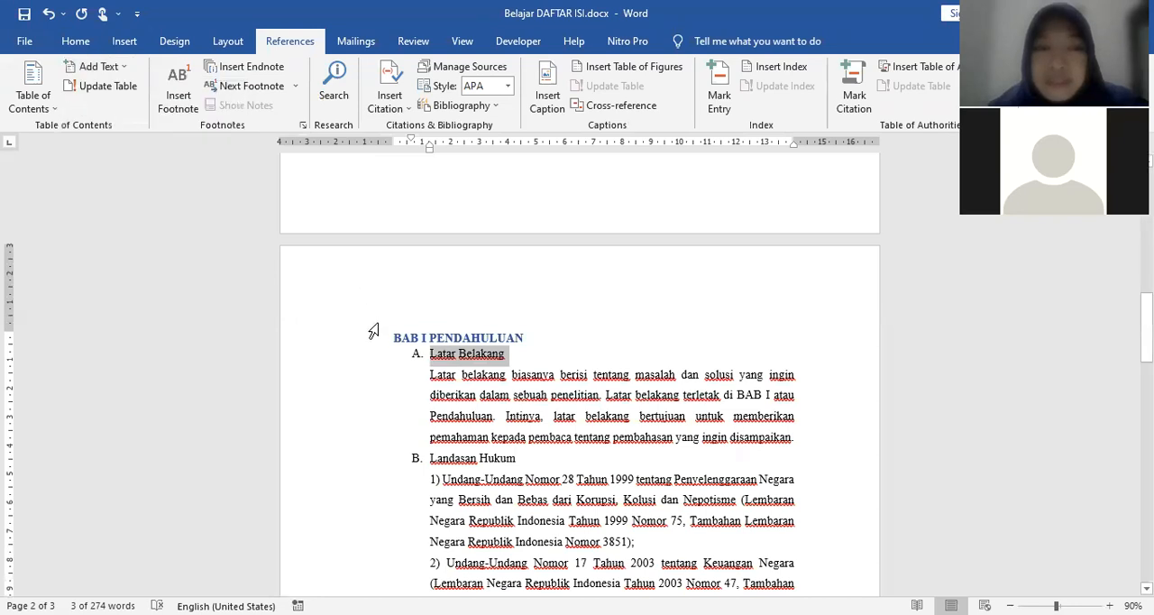
pyautogui.click(539, 360)
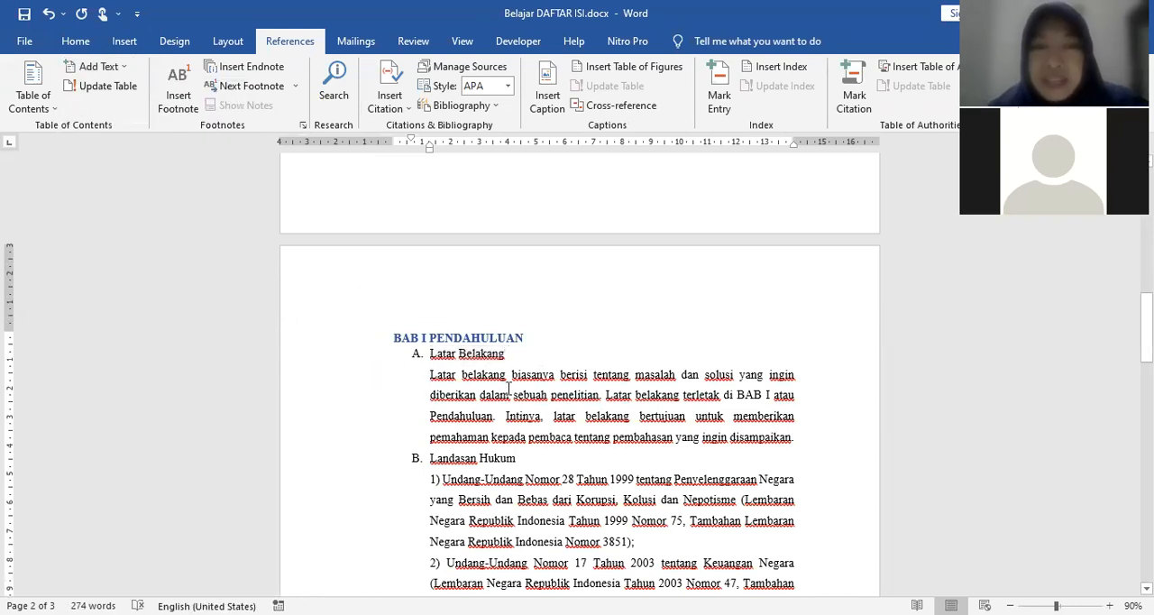
# Step: Add the Landasan Hukum subheading to the table of contents as Level 2
pyautogui.scroll(-2, 595, 374)
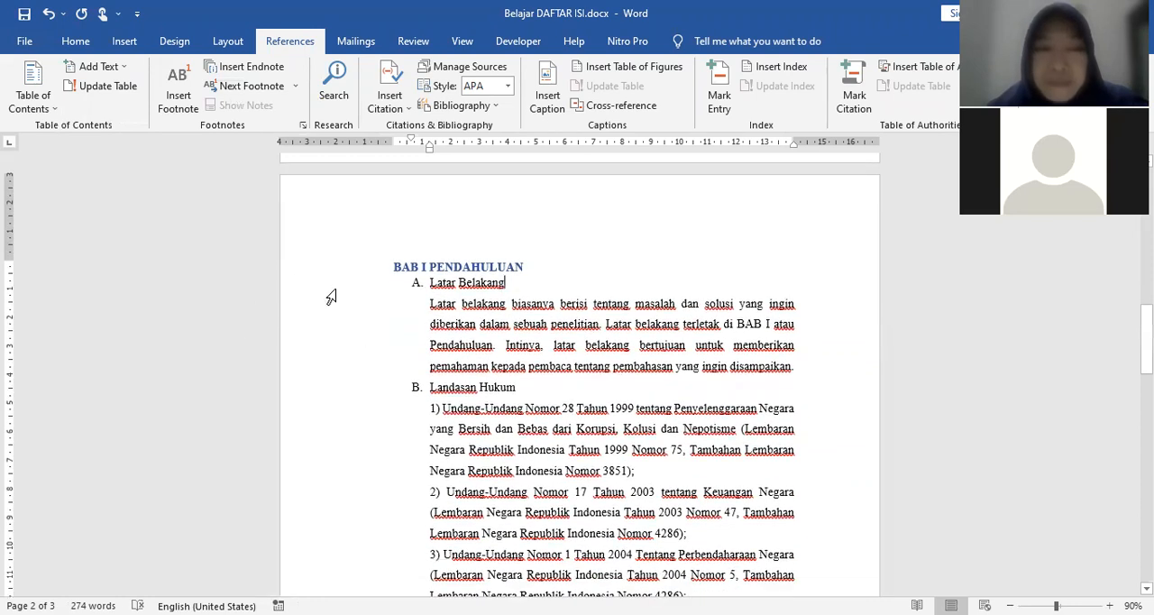
pyautogui.click(330, 285)
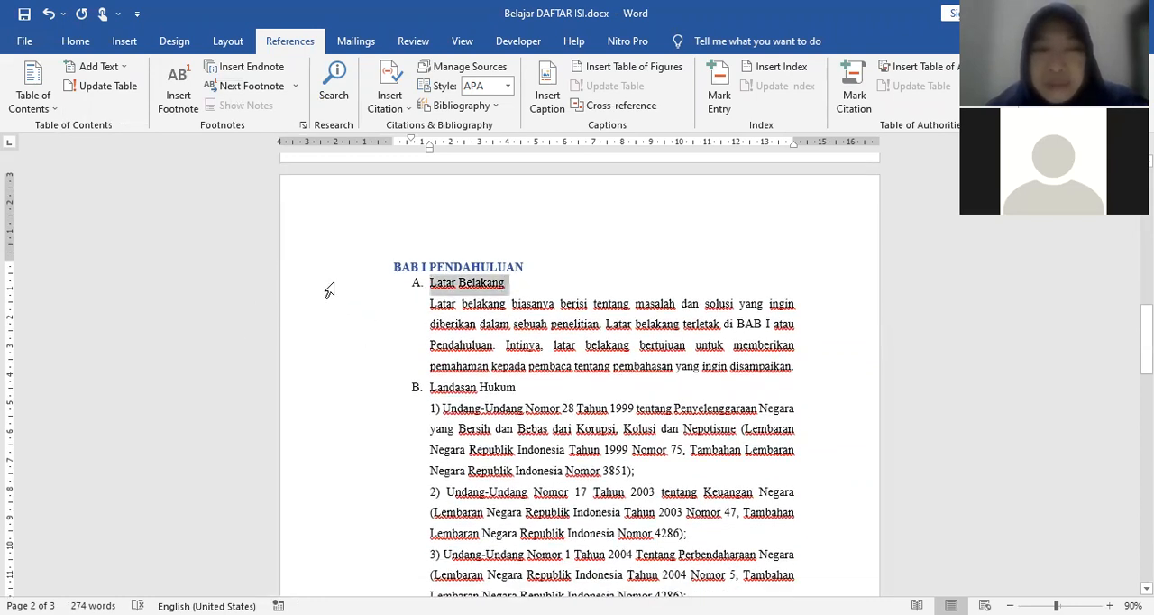
pyautogui.click(343, 394)
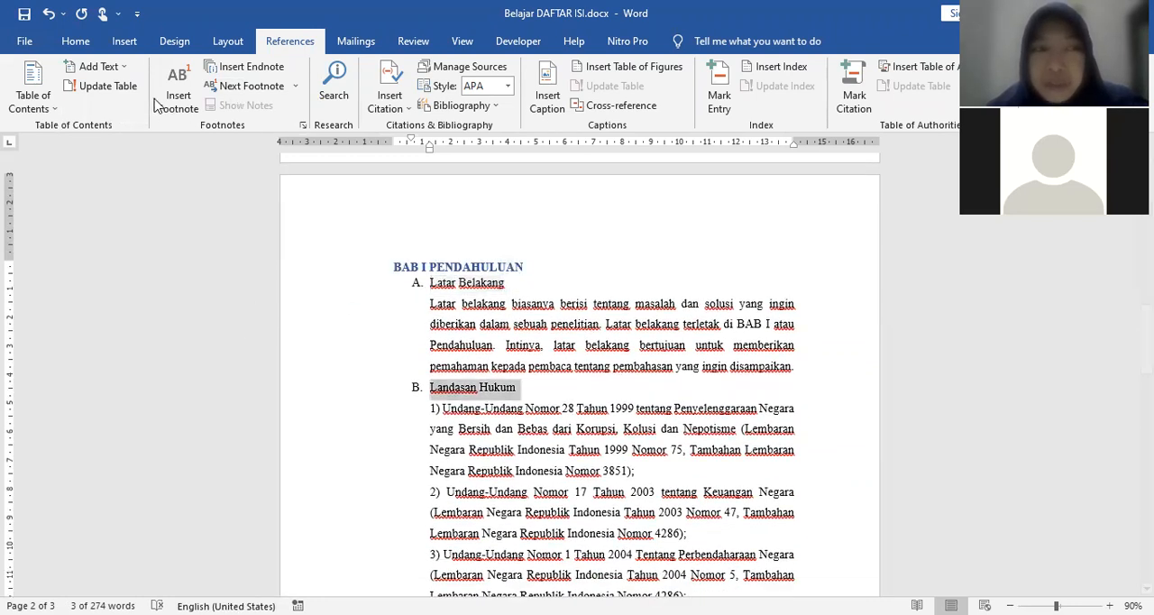
pyautogui.click(124, 70)
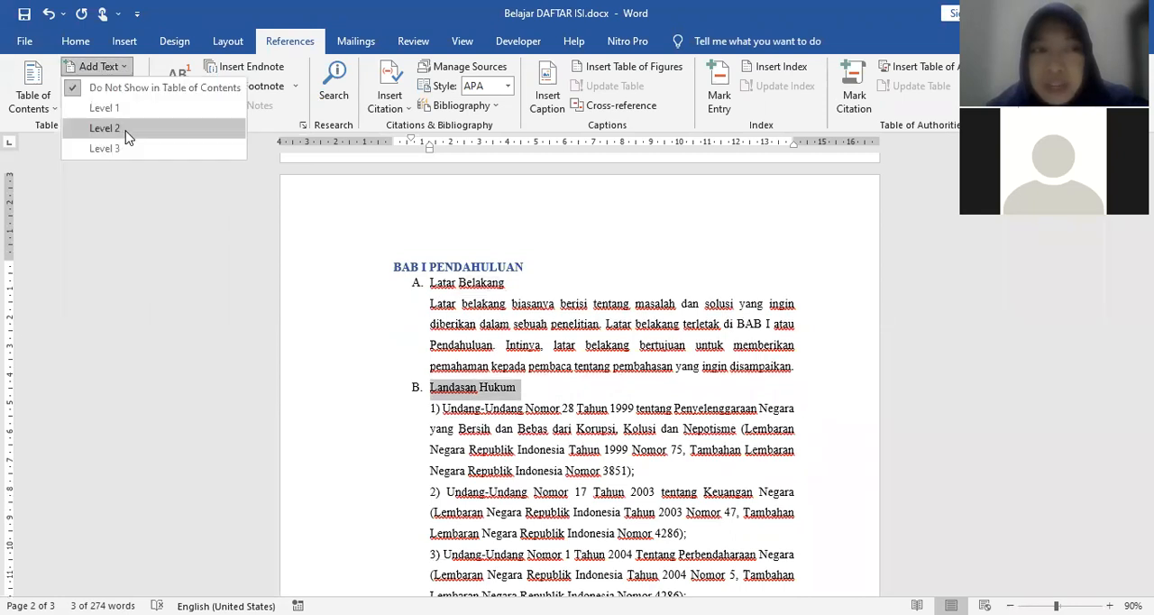
pyautogui.click(104, 128)
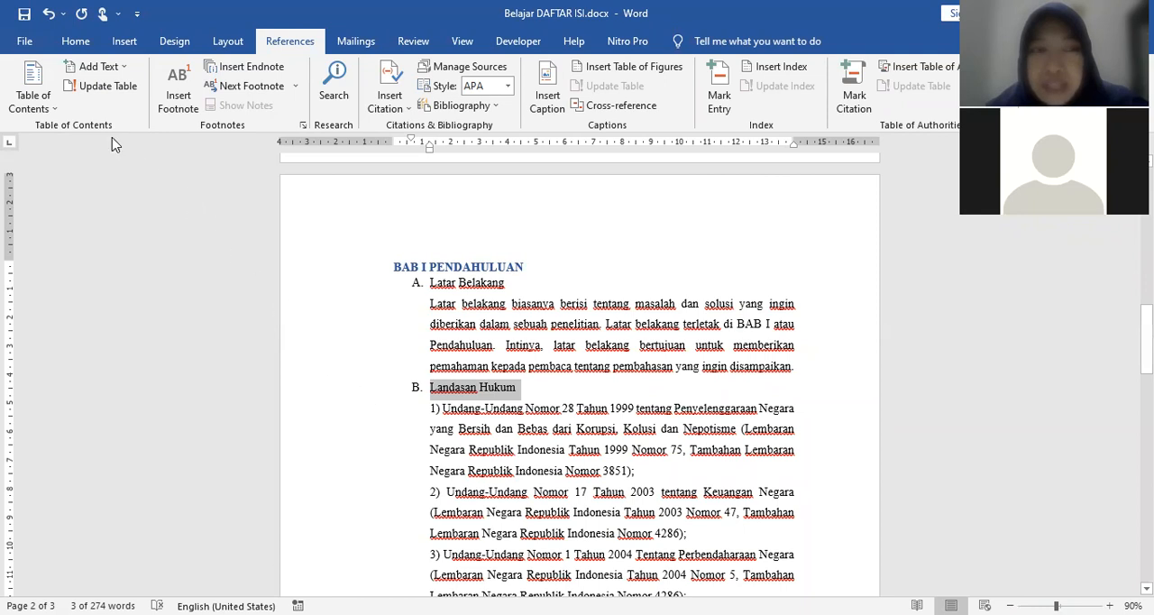
# Step: Copy the Landasan Hukum formatting onto the Tujuan subheading with Format Painter and check Tujuan's table-of-contents level
pyautogui.click(76, 42)
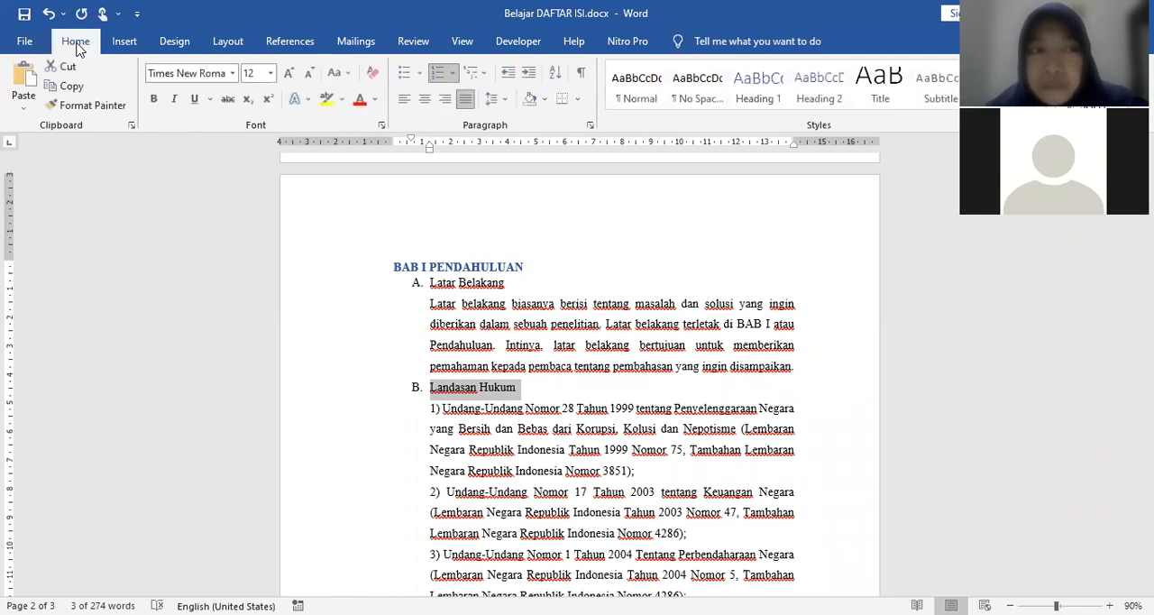
pyautogui.click(101, 109)
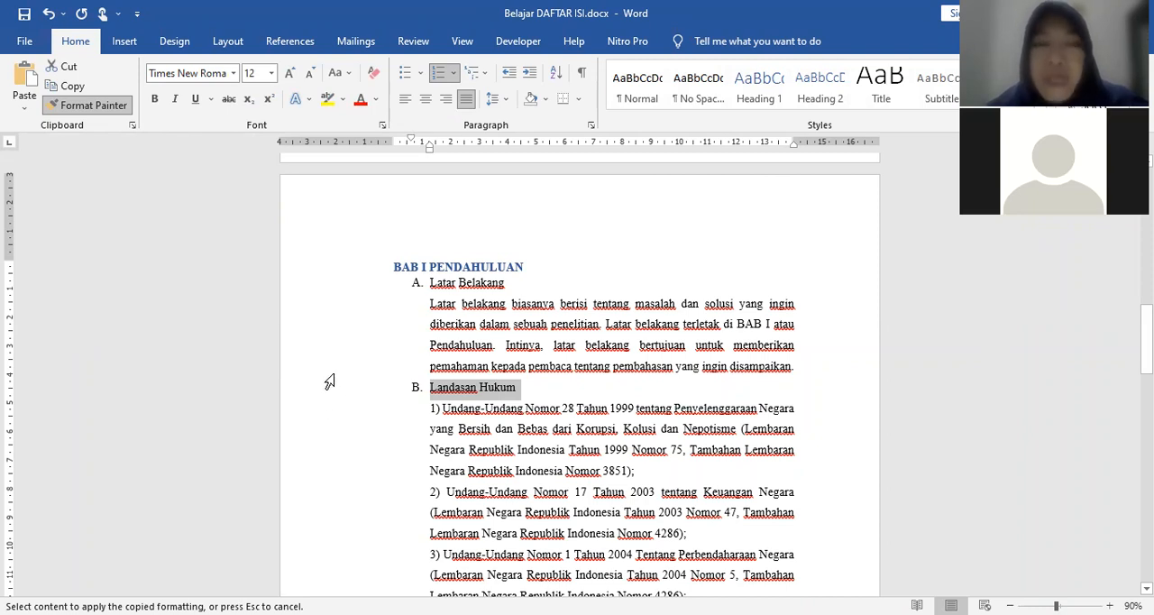
pyautogui.scroll(-3, 336, 379)
pyautogui.scroll(-3, 337, 378)
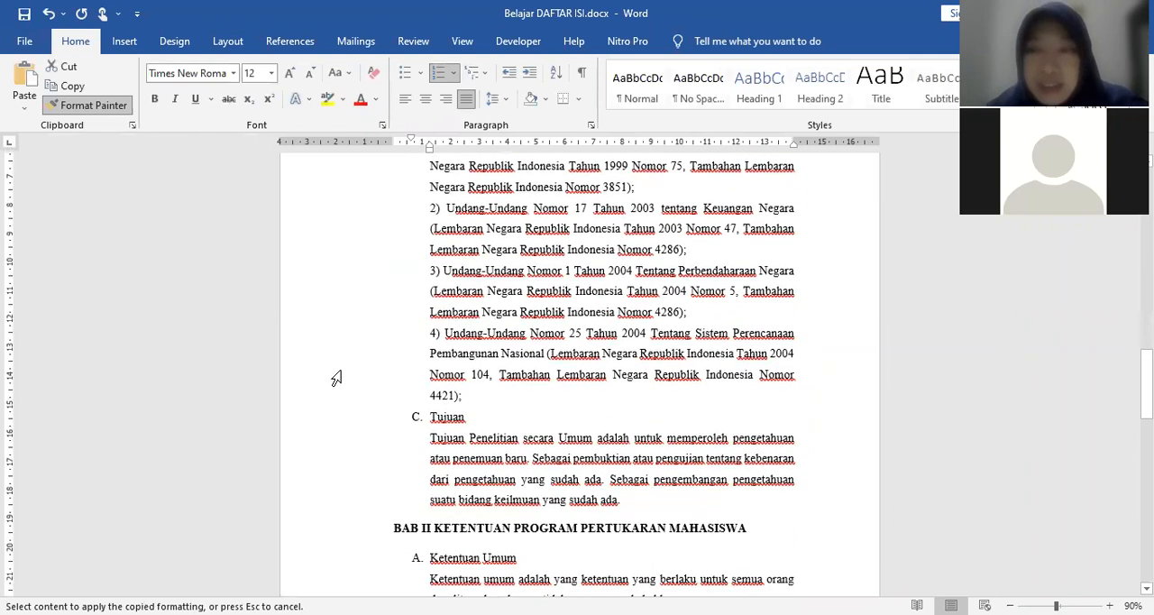
pyautogui.click(339, 421)
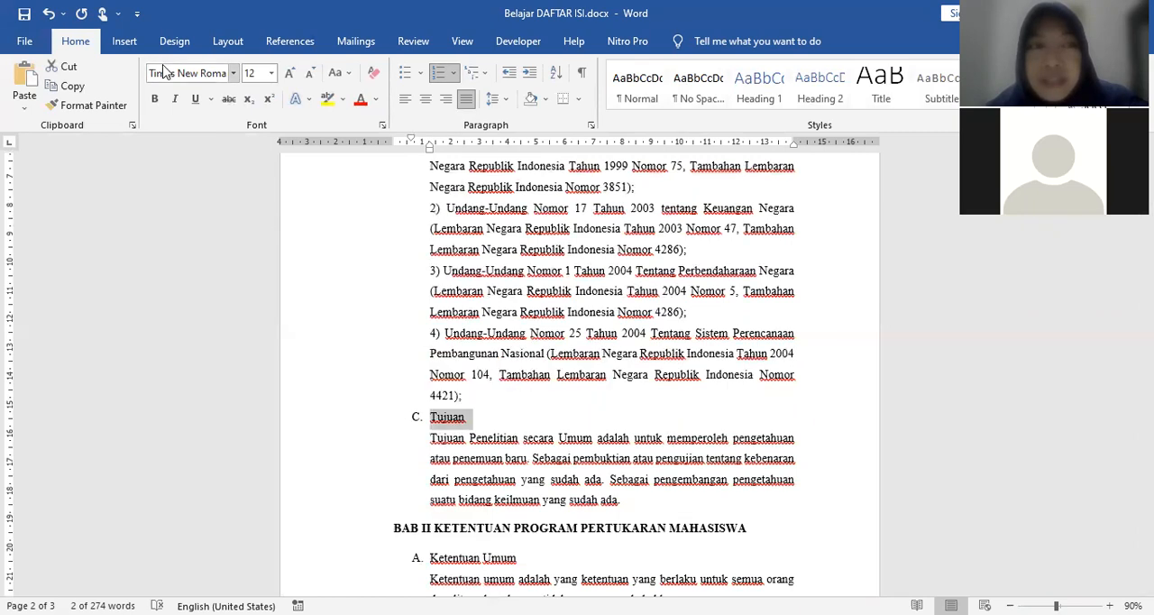
pyautogui.click(291, 43)
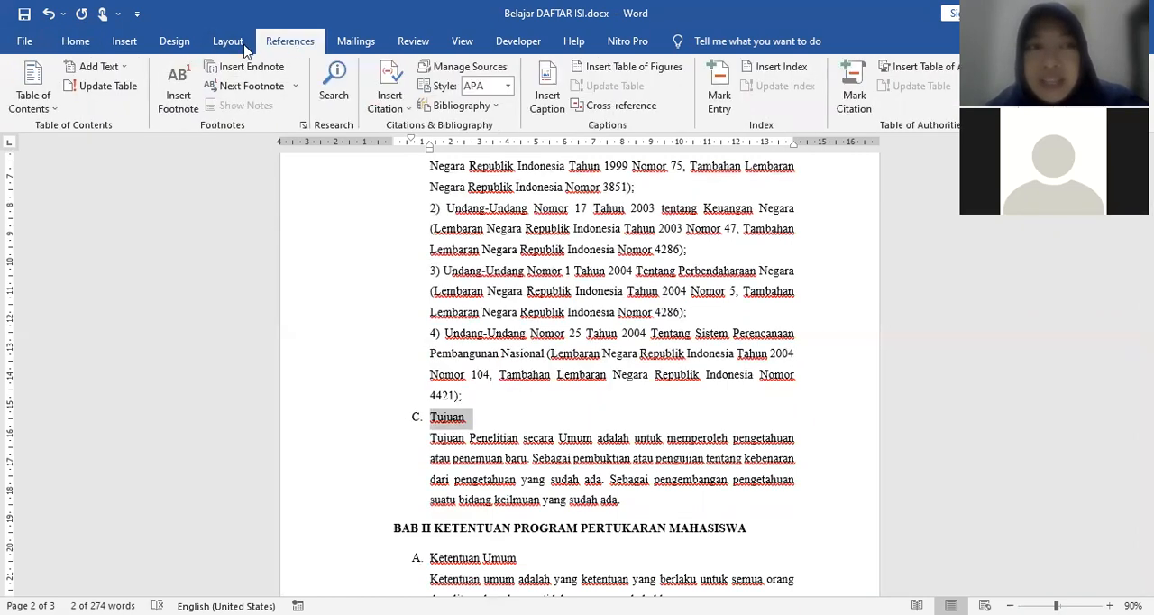
pyautogui.click(124, 70)
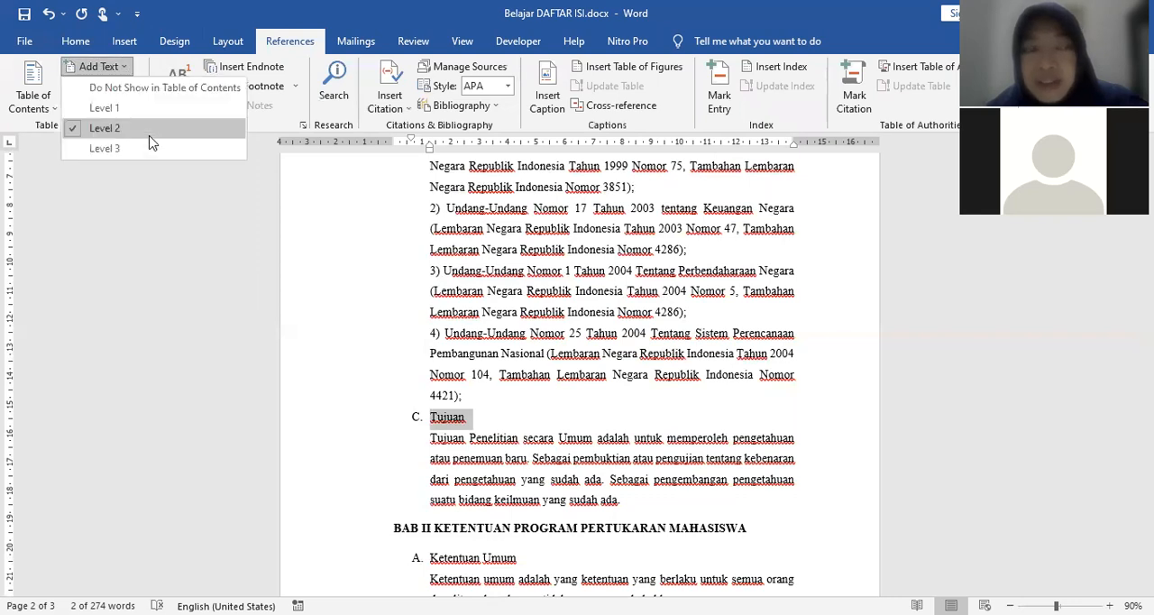
pyautogui.click(337, 381)
# Step: Add the BAB II KETENTUAN PROGRAM PERTUKARAN MAHASISWA heading to the table of contents as Level 1
pyautogui.scroll(-4, 337, 381)
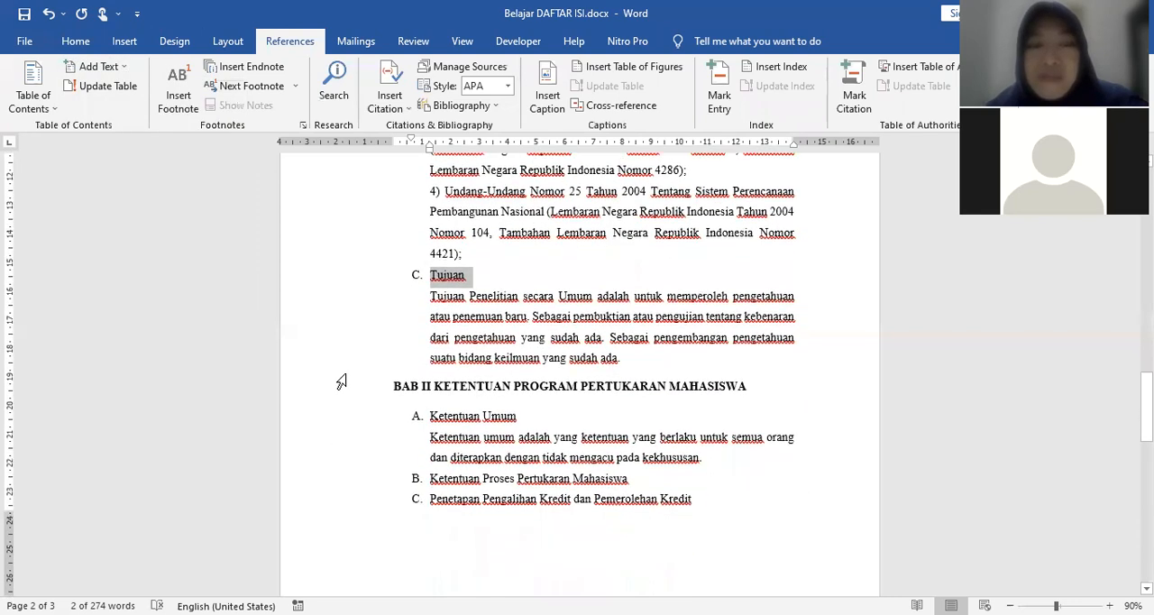
pyautogui.click(334, 329)
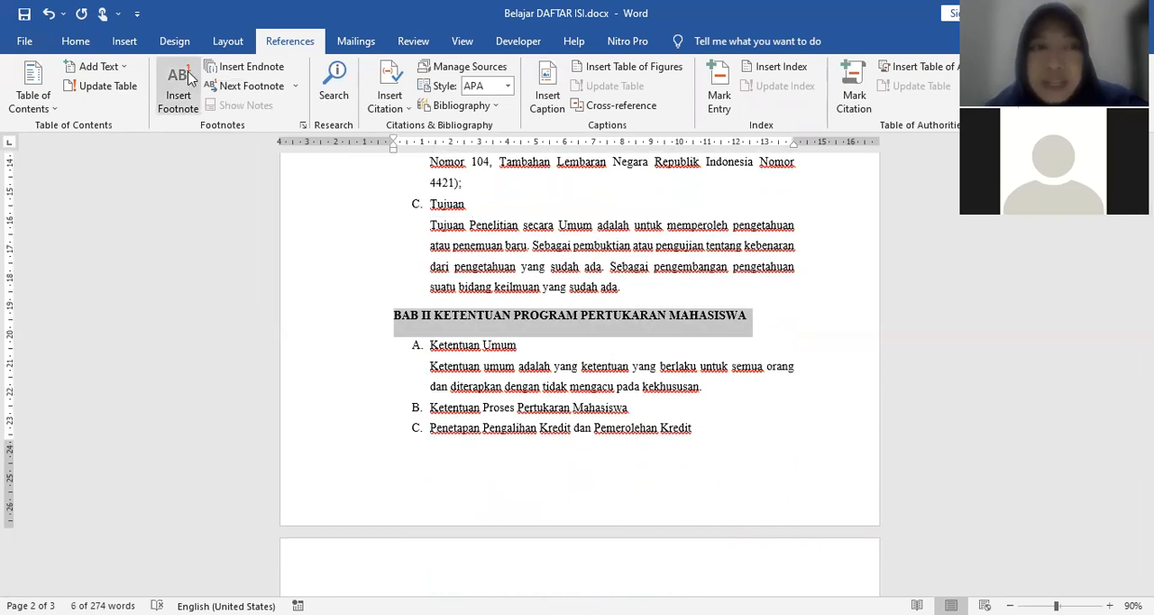
pyautogui.click(127, 71)
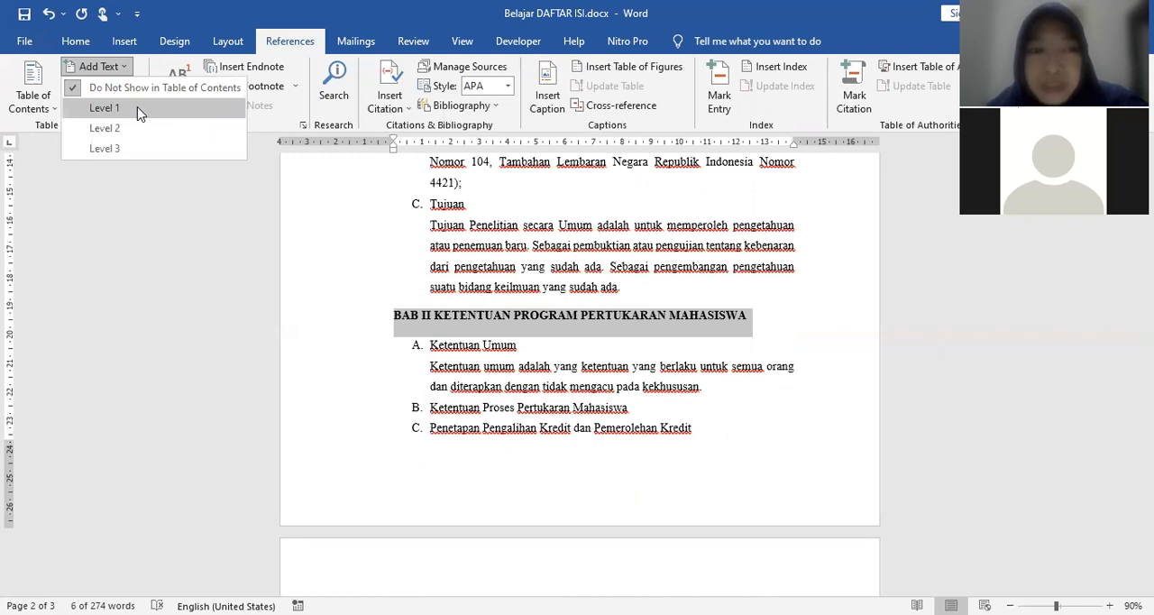
pyautogui.click(140, 108)
# Step: Add the Ketentuan Umum subheading under BAB II to the table of contents as Level 2
pyautogui.click(330, 347)
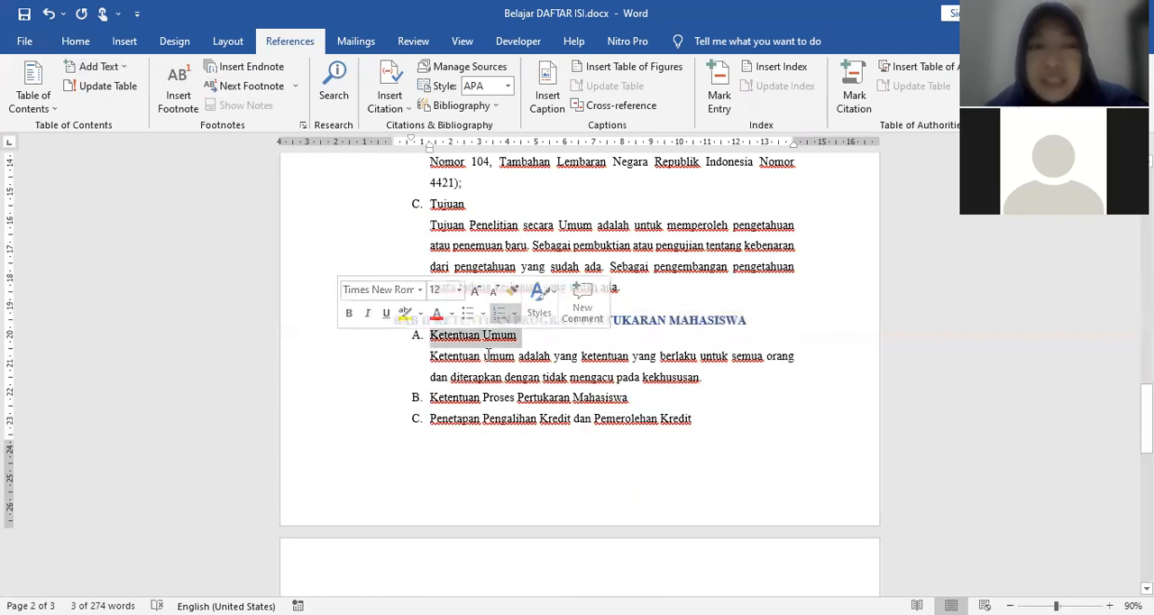
pyautogui.click(99, 66)
pyautogui.click(135, 128)
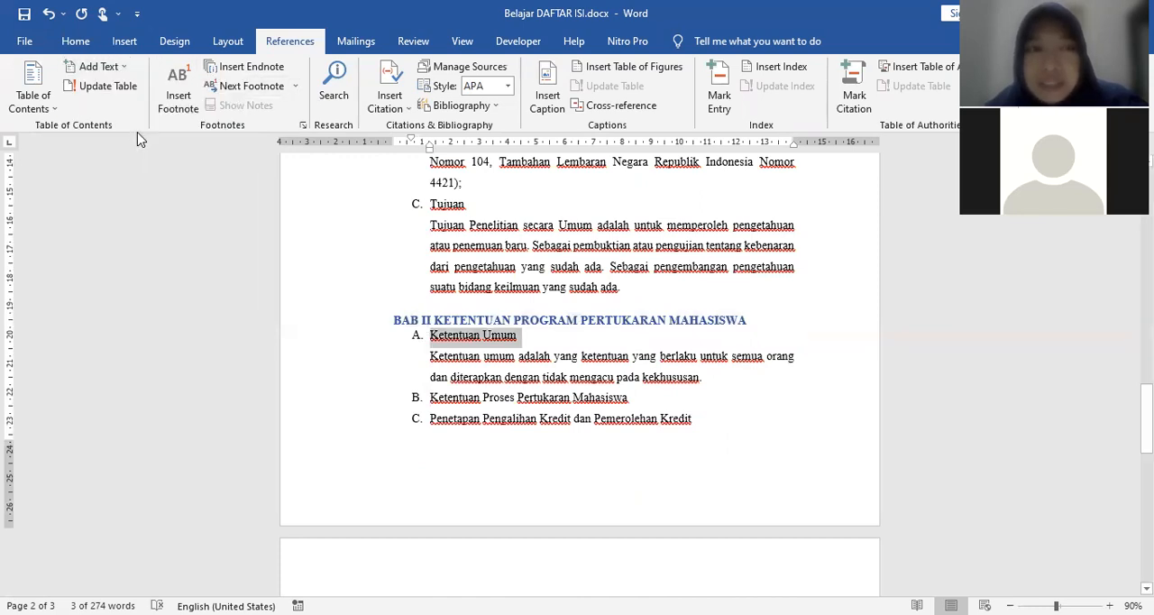
# Step: Copy the Ketentuan Umum formatting with a locked Format Painter onto BAB II's Ketentuan Proses Pertukaran Mahasiswa and Penetapan Pengalihan Kredit dan Pemerolehan Kredit subheadings
pyautogui.click(81, 44)
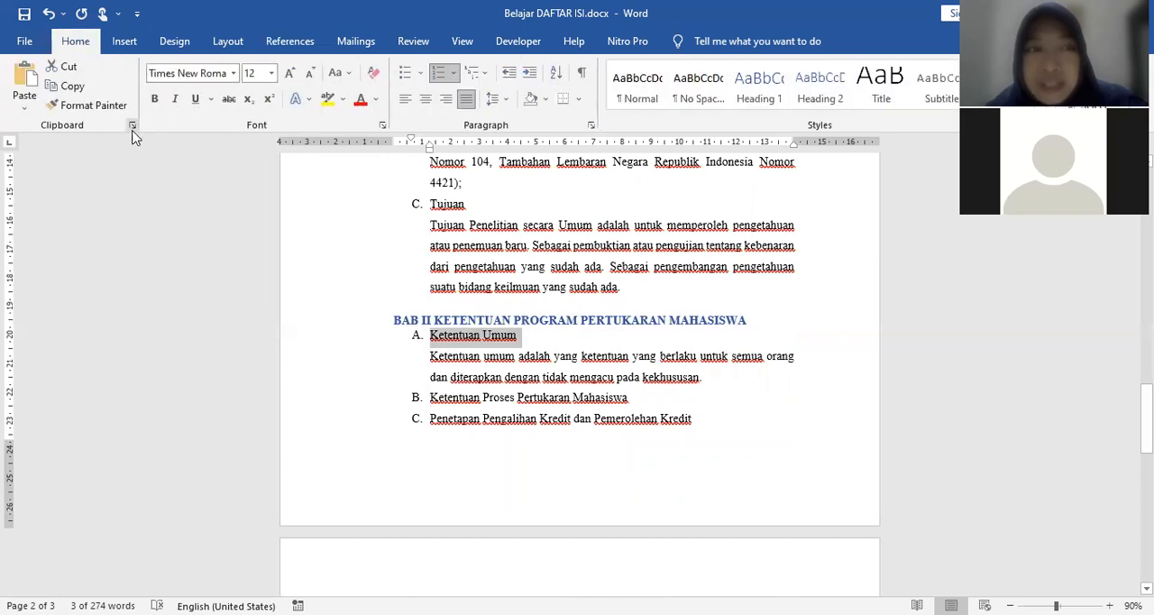
pyautogui.click(90, 104)
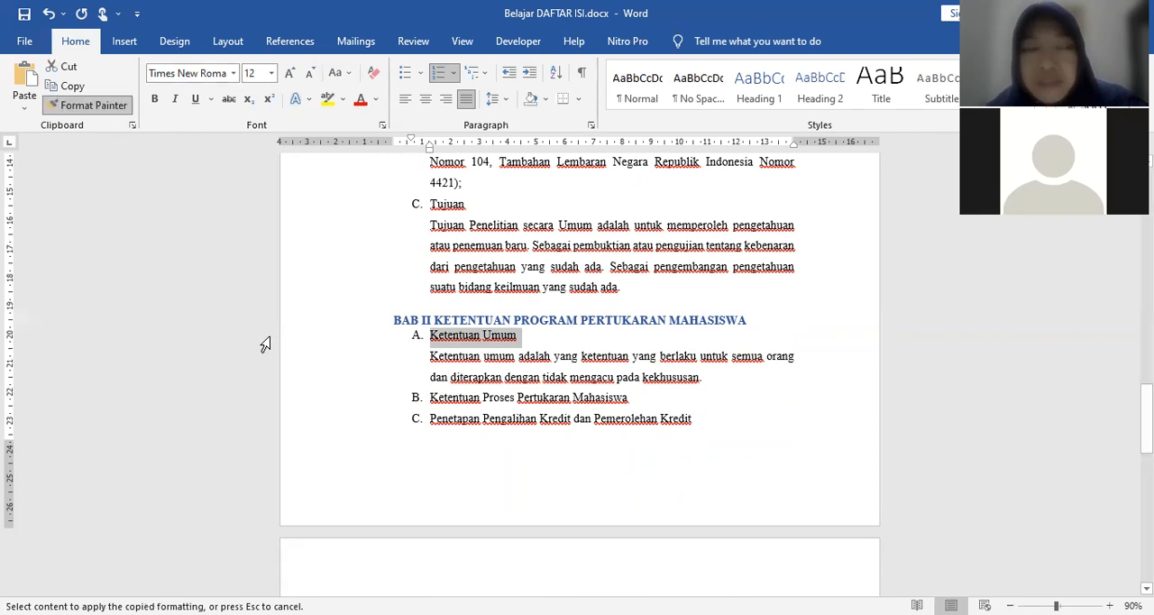
pyautogui.scroll(-3, 310, 358)
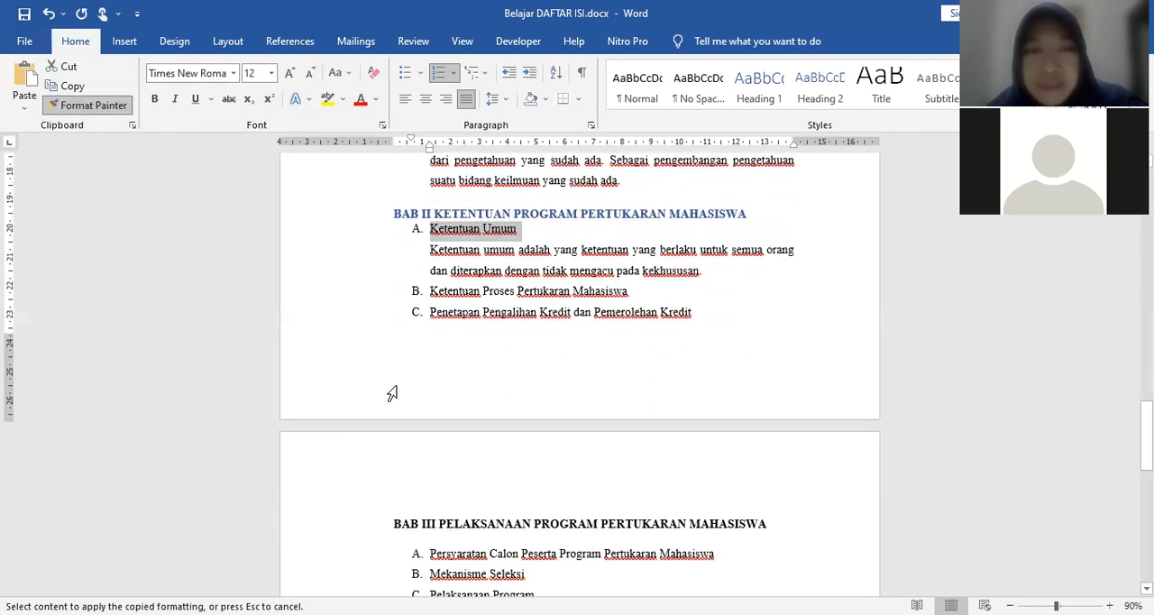
pyautogui.scroll(-2, 352, 370)
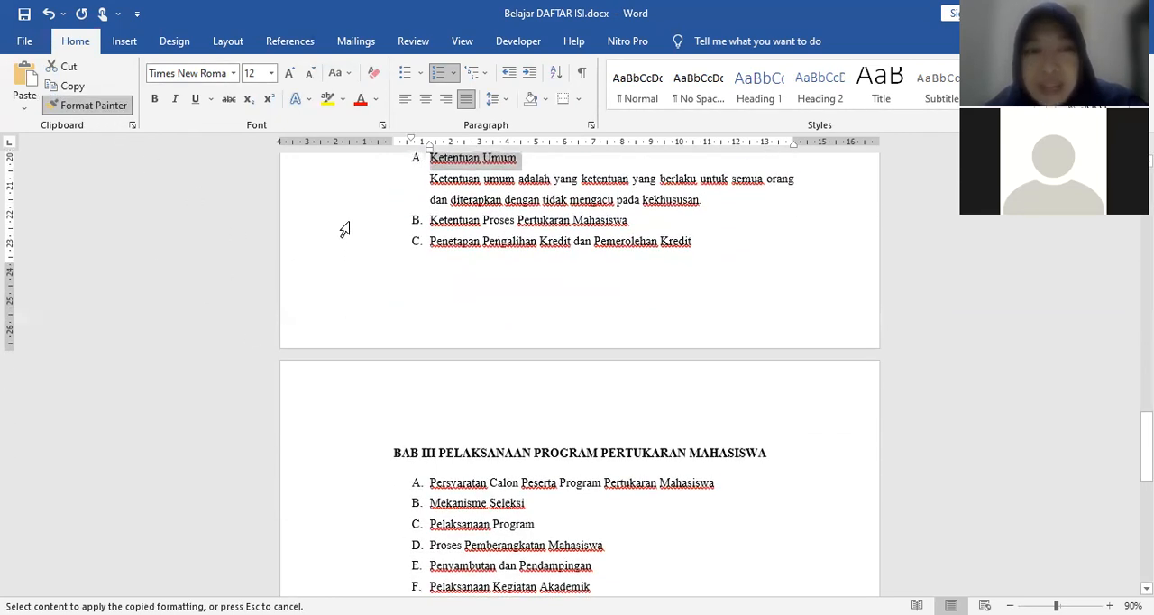
pyautogui.moveTo(345, 227); pyautogui.dragTo(345, 230)
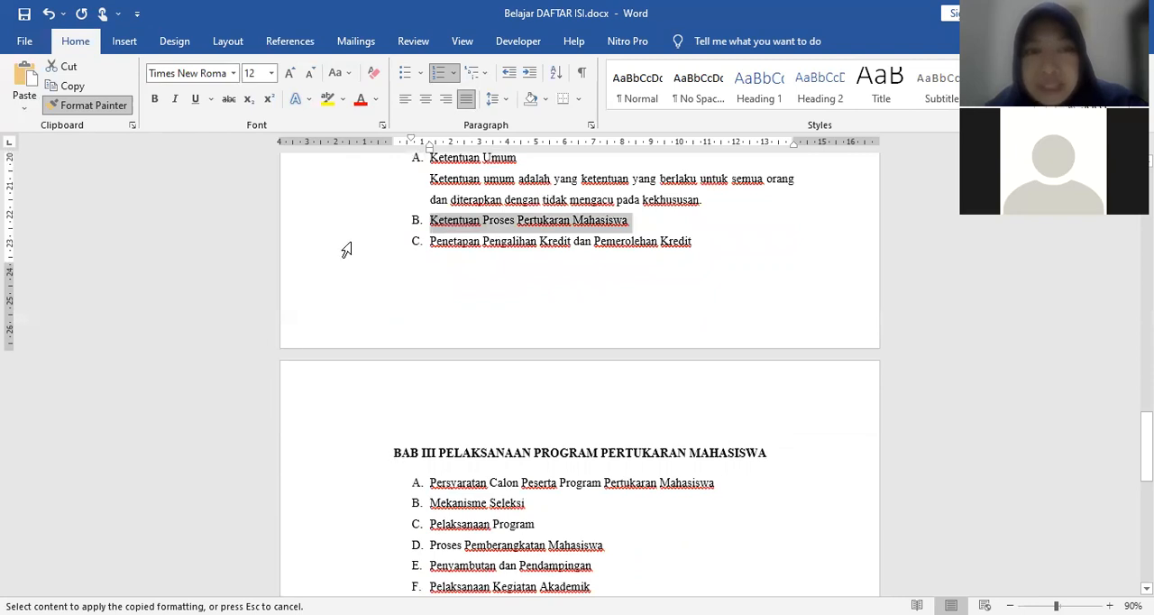
pyautogui.click(346, 250)
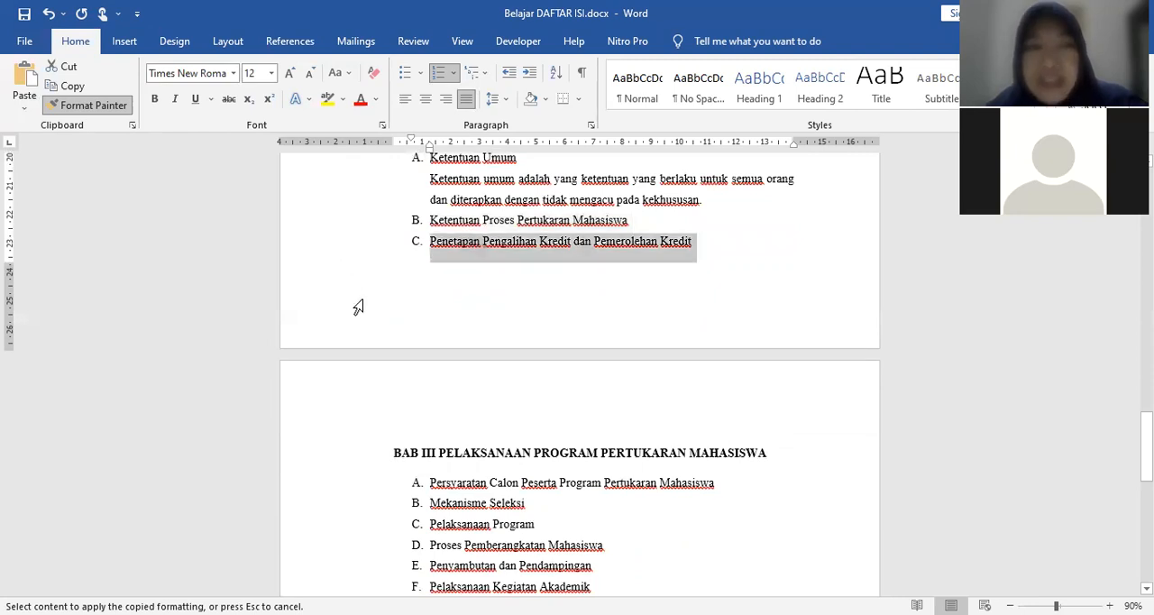
# Step: Apply the copied Ketentuan Umum formatting to BAB III's subheadings, from Persyaratan Calon Peserta Program Pertukaran Mahasiswa through Pelaksanaan Kegiatan Akademik
pyautogui.scroll(-2, 316, 337)
pyautogui.scroll(3, 442, 256)
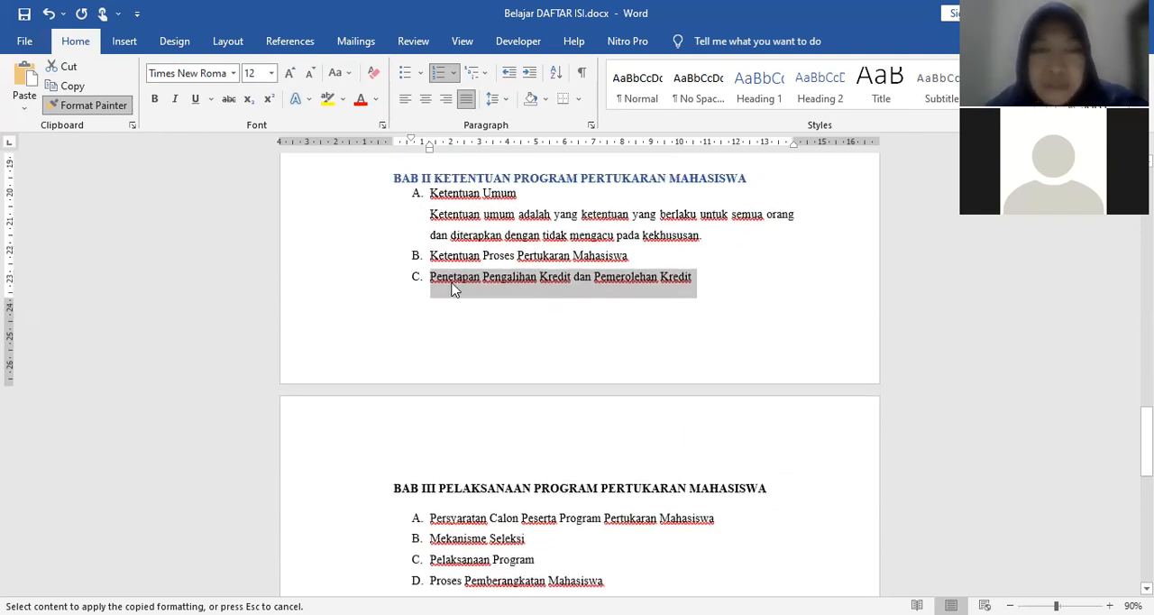
pyautogui.scroll(-3, 431, 374)
pyautogui.scroll(-4, 431, 373)
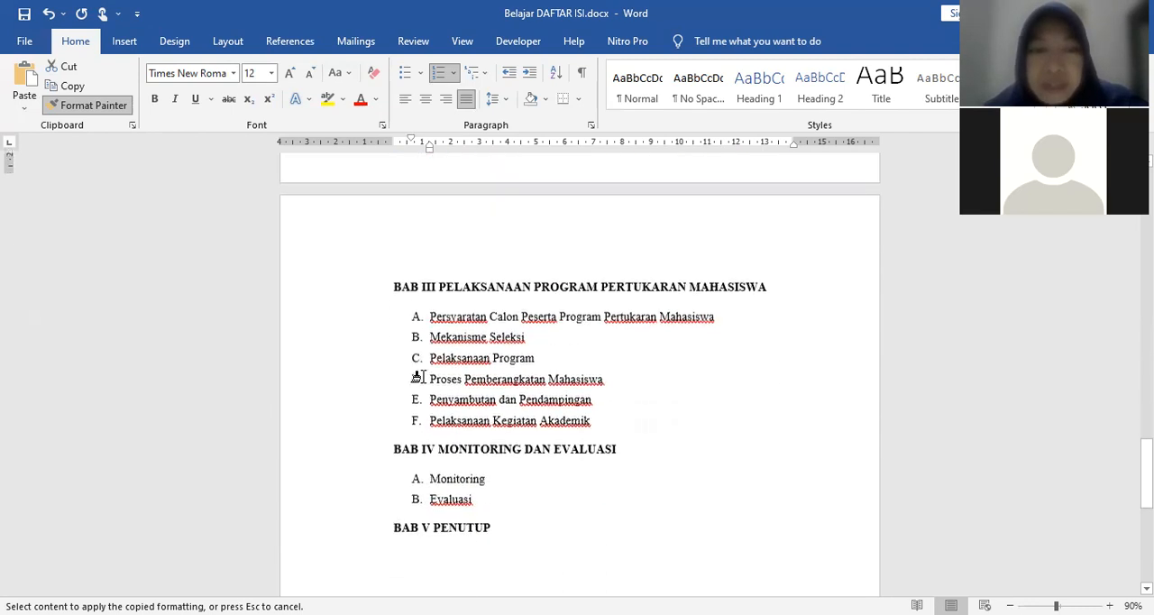
pyautogui.moveTo(356, 281); pyautogui.dragTo(393, 385)
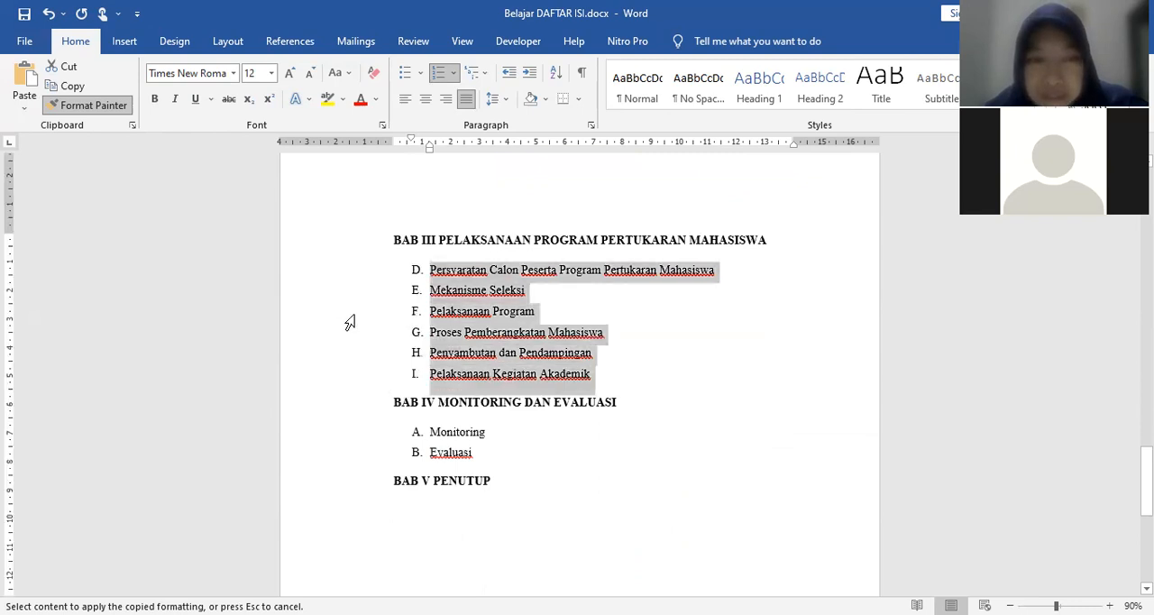
pyautogui.click(325, 281)
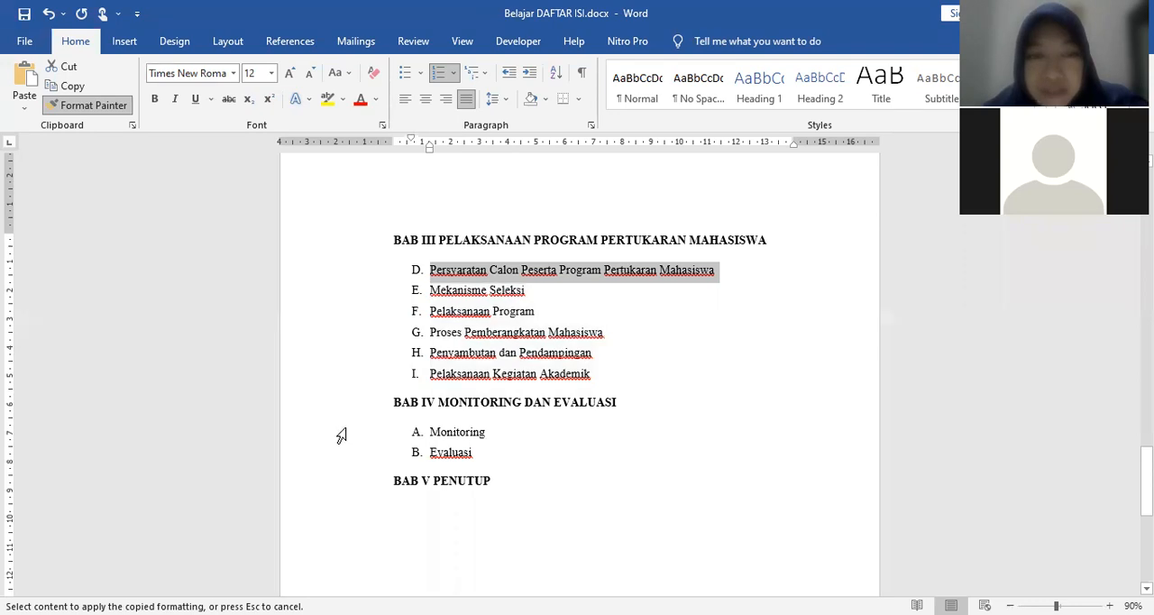
# Step: Apply the copied subheading formatting to Monitoring and Evaluasi under BAB IV and turn off the Format Painter
pyautogui.moveTo(341, 440); pyautogui.dragTo(342, 471)
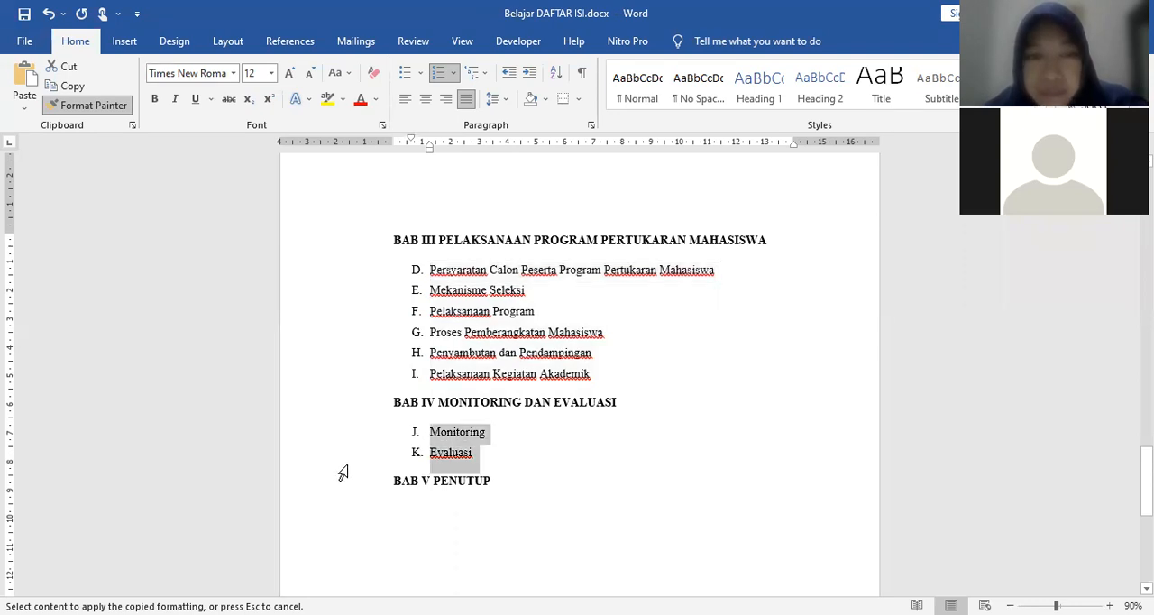
pyautogui.click(90, 106)
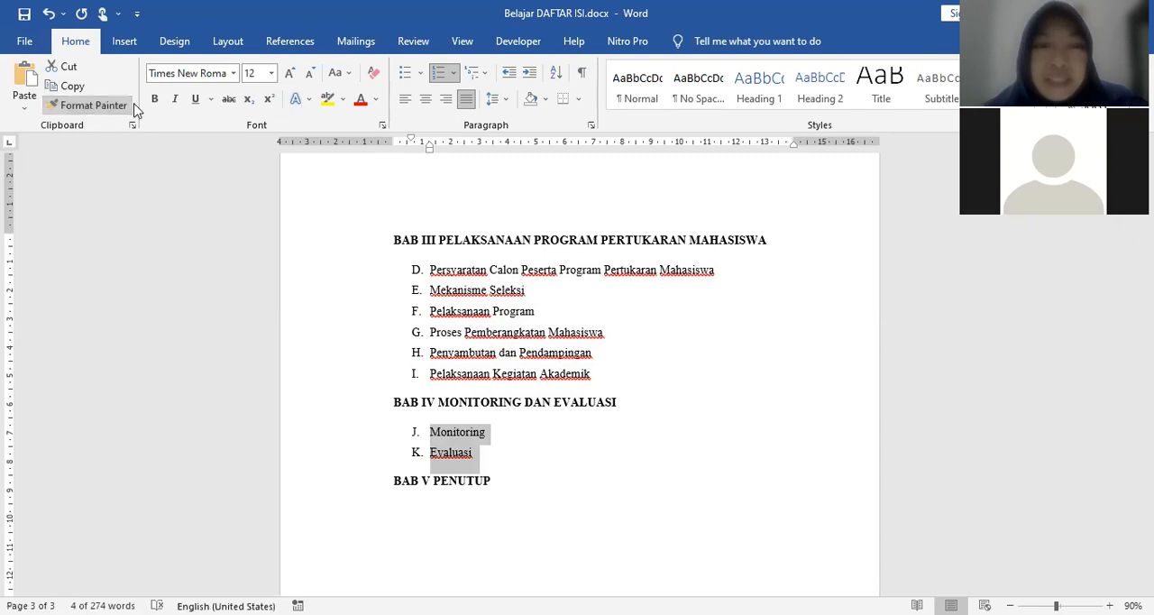
# Step: Restart the subheading lettering under BAB III at A, beginning with Persyaratan Calon Peserta Program Pertukaran Mahasiswa
pyautogui.click(432, 269)
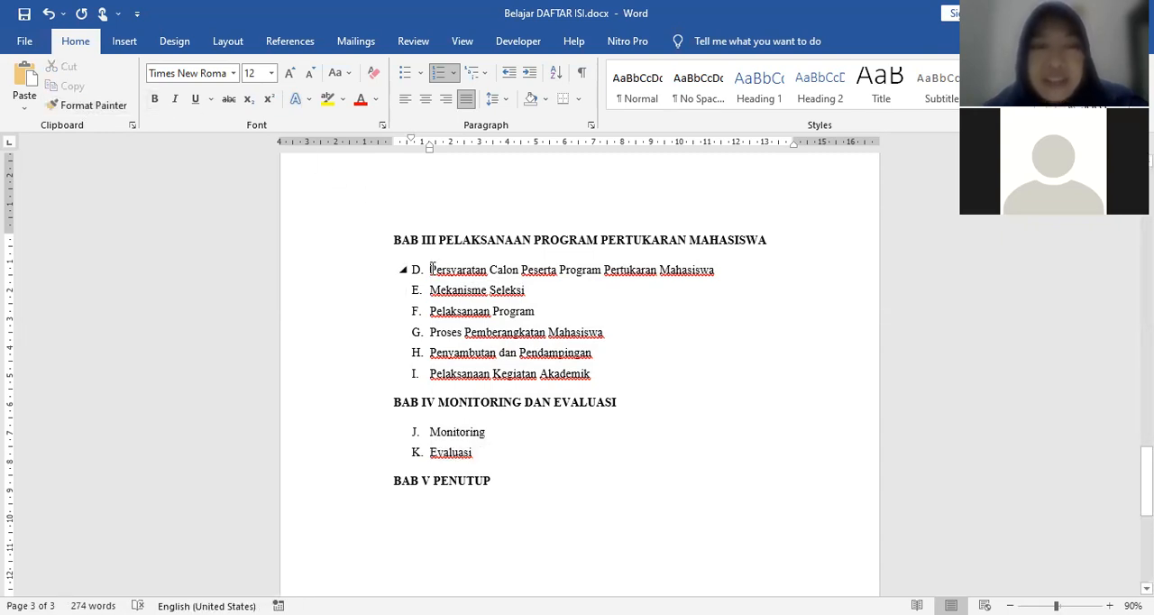
pyautogui.scroll(5, 441, 360)
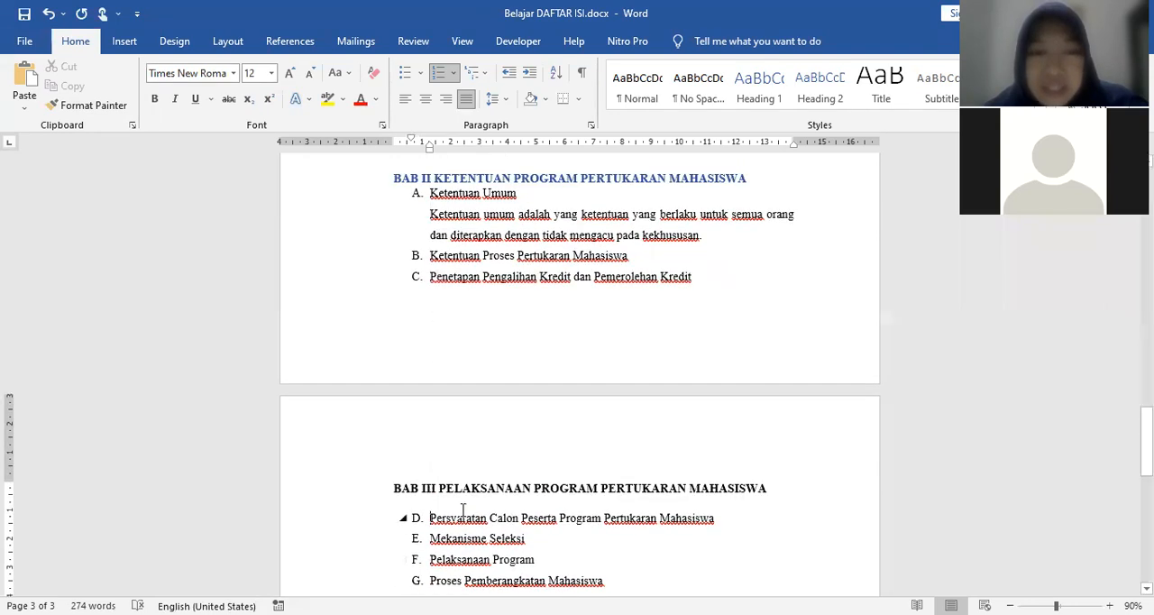
pyautogui.scroll(-1, 423, 437)
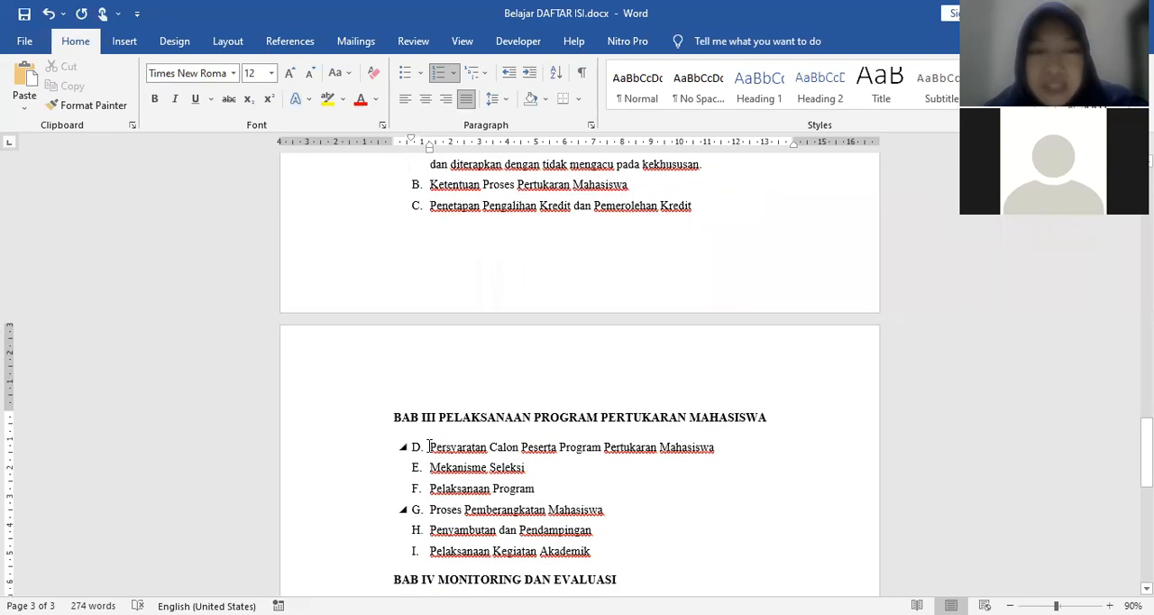
pyautogui.rightClick(430, 448)
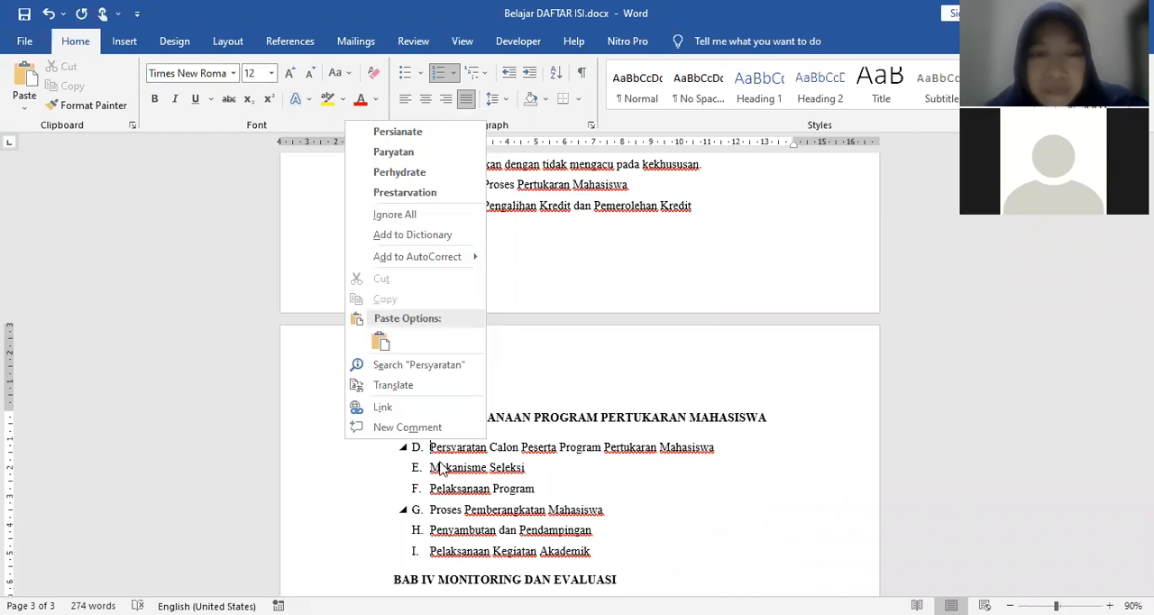
pyautogui.click(320, 448)
pyautogui.click(321, 449)
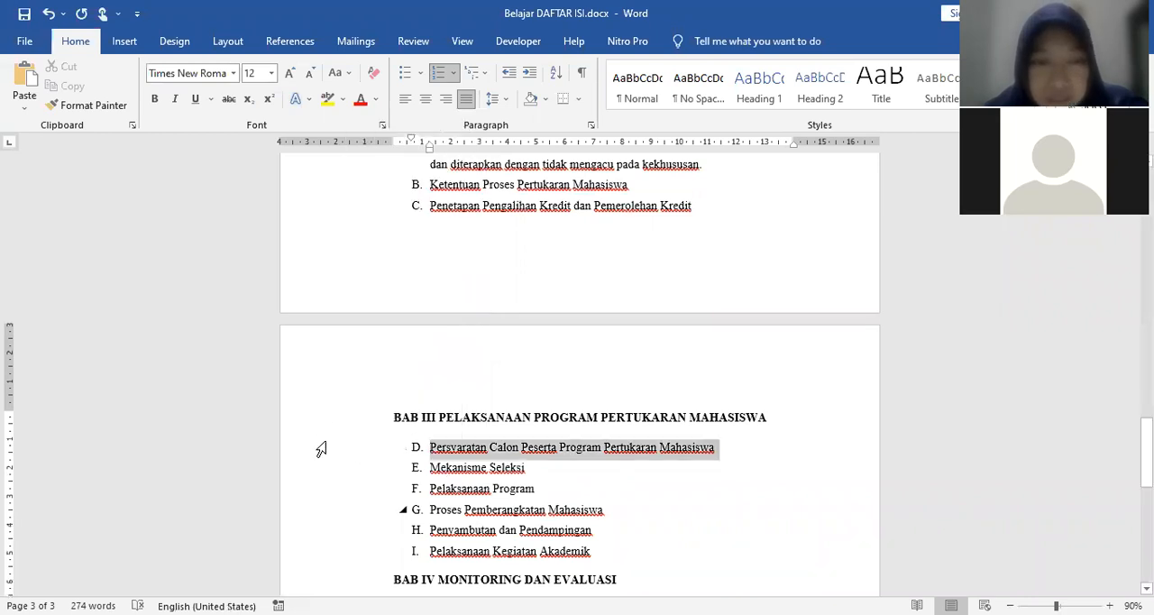
pyautogui.rightClick(449, 454)
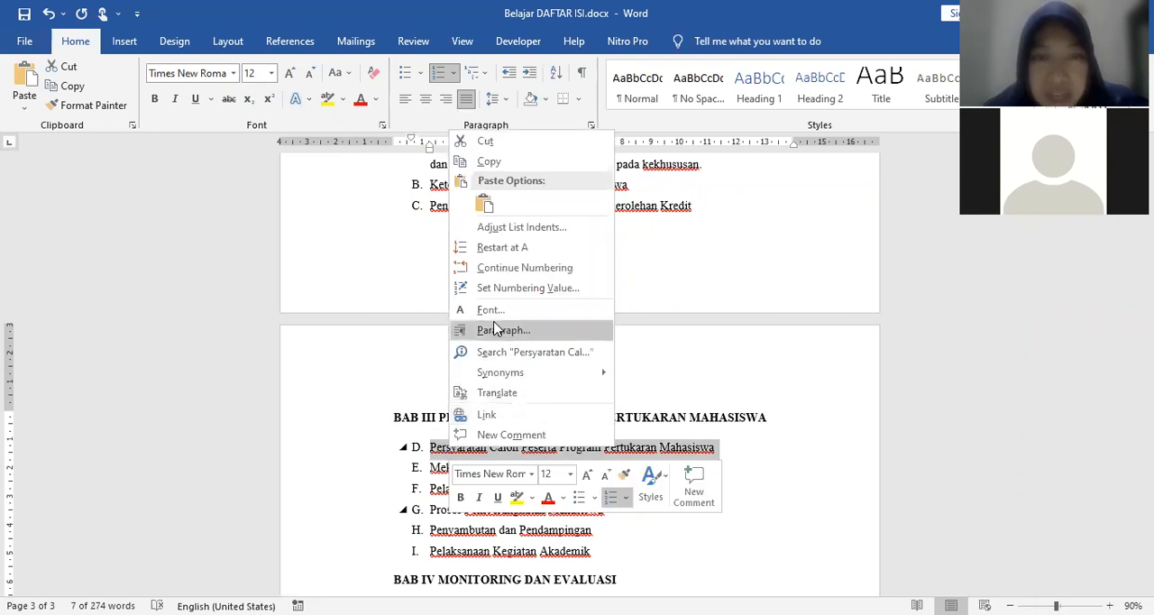
pyautogui.click(504, 250)
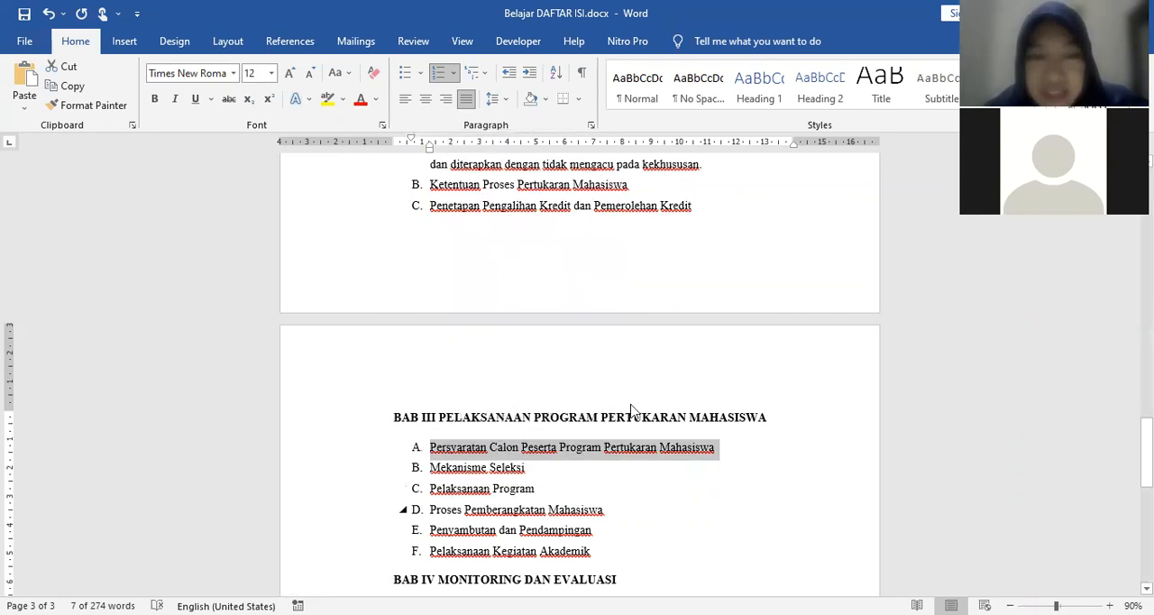
# Step: Restart the lettering of the Monitoring and Evaluasi subheadings under BAB IV at A
pyautogui.scroll(-6, 631, 410)
pyautogui.moveTo(330, 297); pyautogui.dragTo(346, 325)
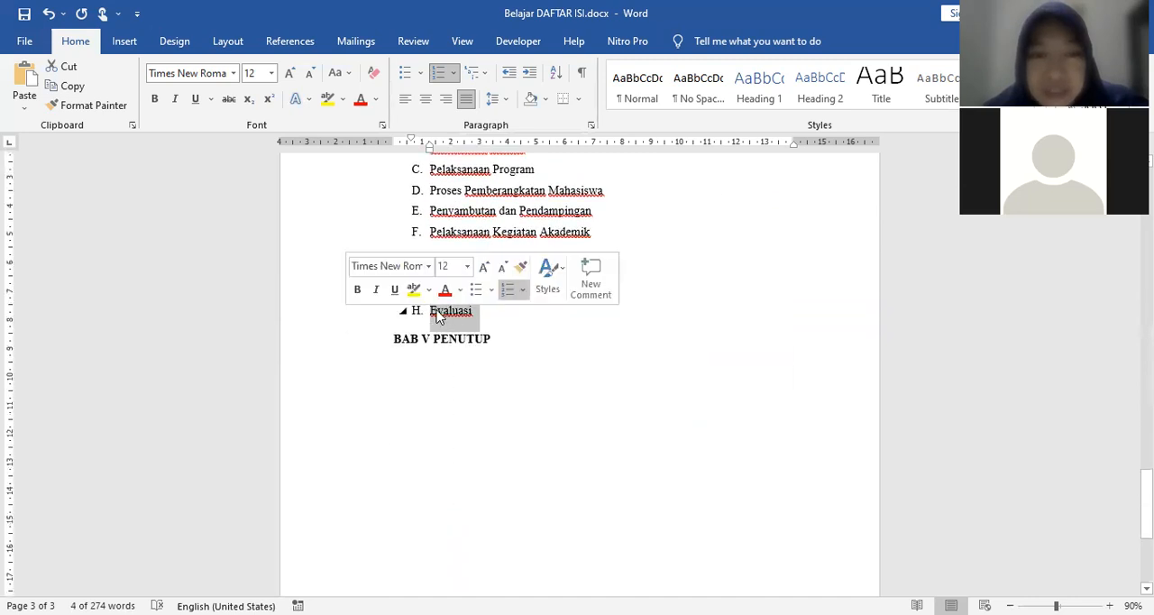
pyautogui.rightClick(443, 321)
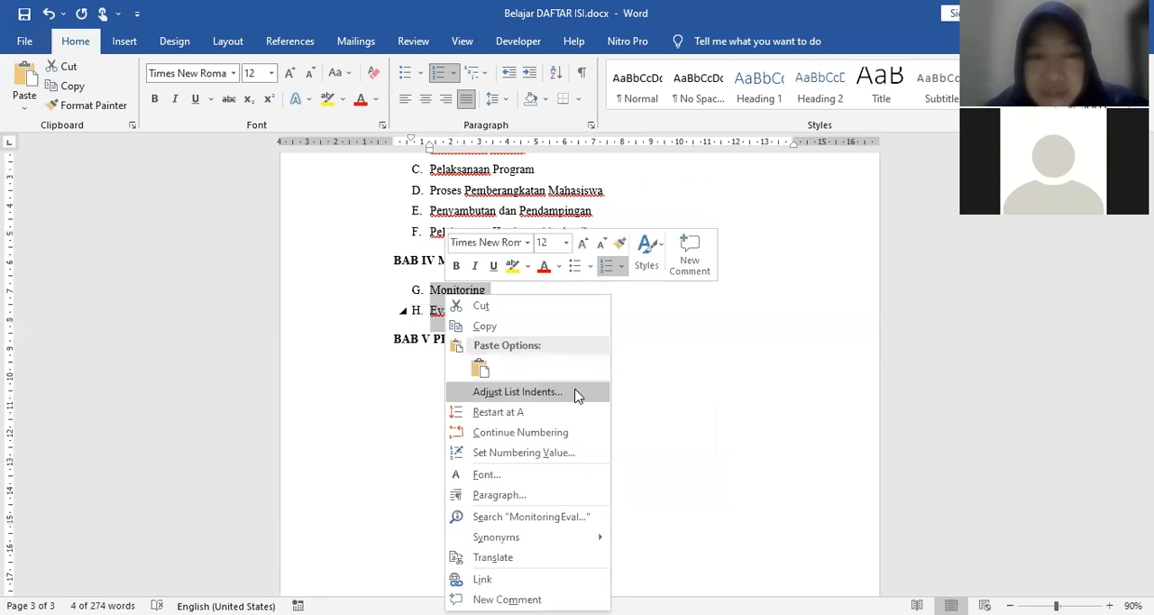
pyautogui.click(567, 412)
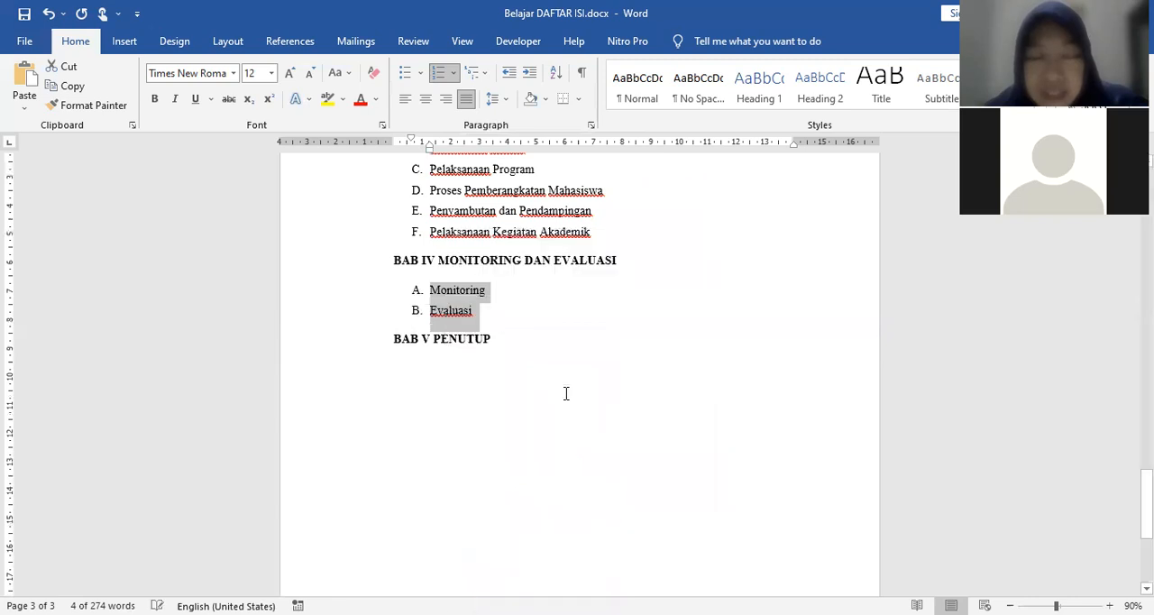
pyautogui.click(523, 403)
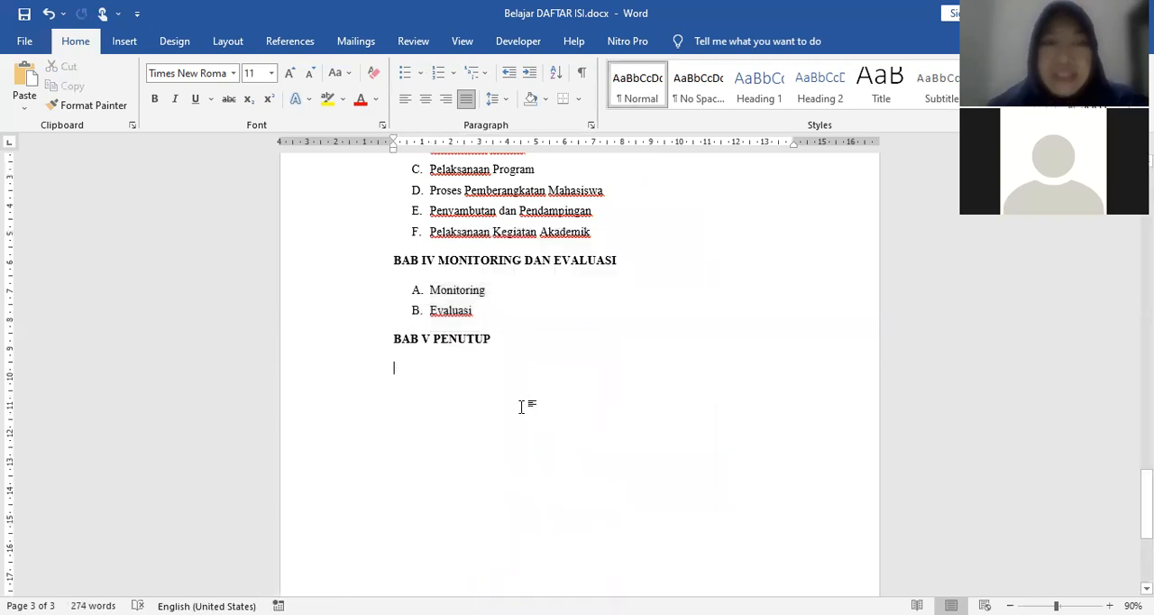
pyautogui.click(413, 290)
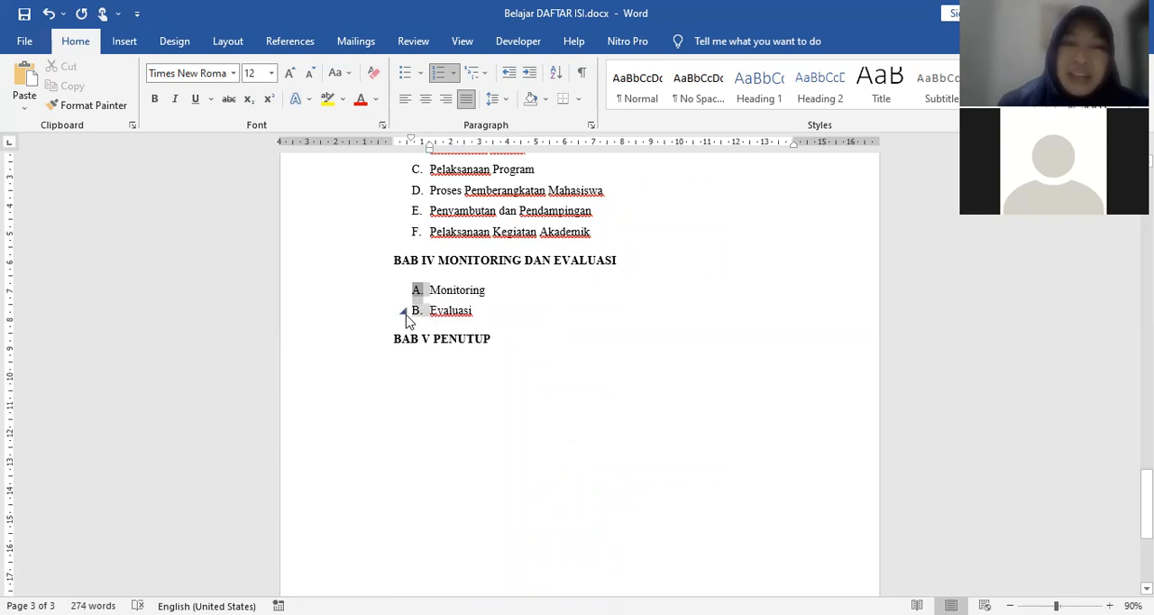
# Step: Pick up the formatting of the BAB II KETENTUAN PROGRAM PERTUKARAN MAHASISWA heading with a locked Format Painter
pyautogui.scroll(3, 644, 386)
pyautogui.scroll(12, 558, 343)
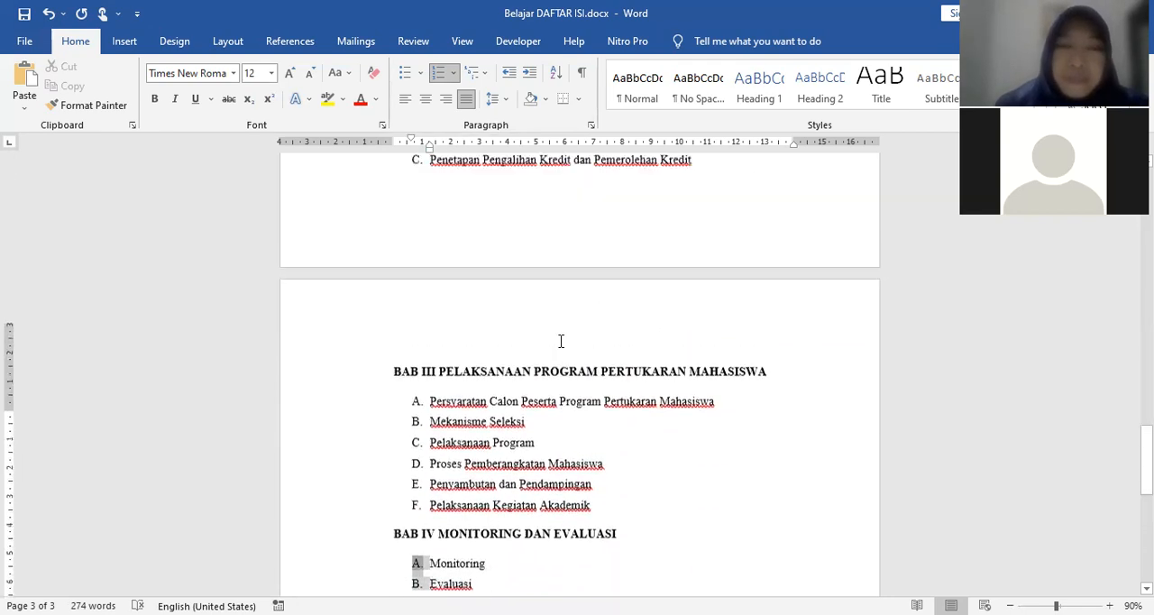
pyautogui.scroll(10, 557, 337)
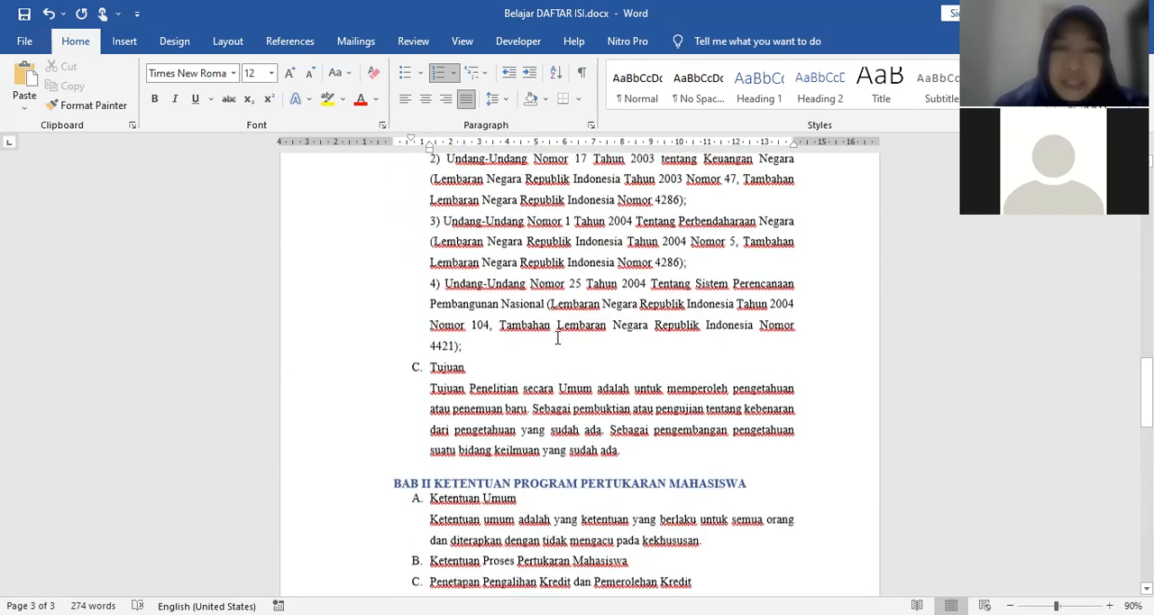
pyautogui.scroll(-10, 557, 338)
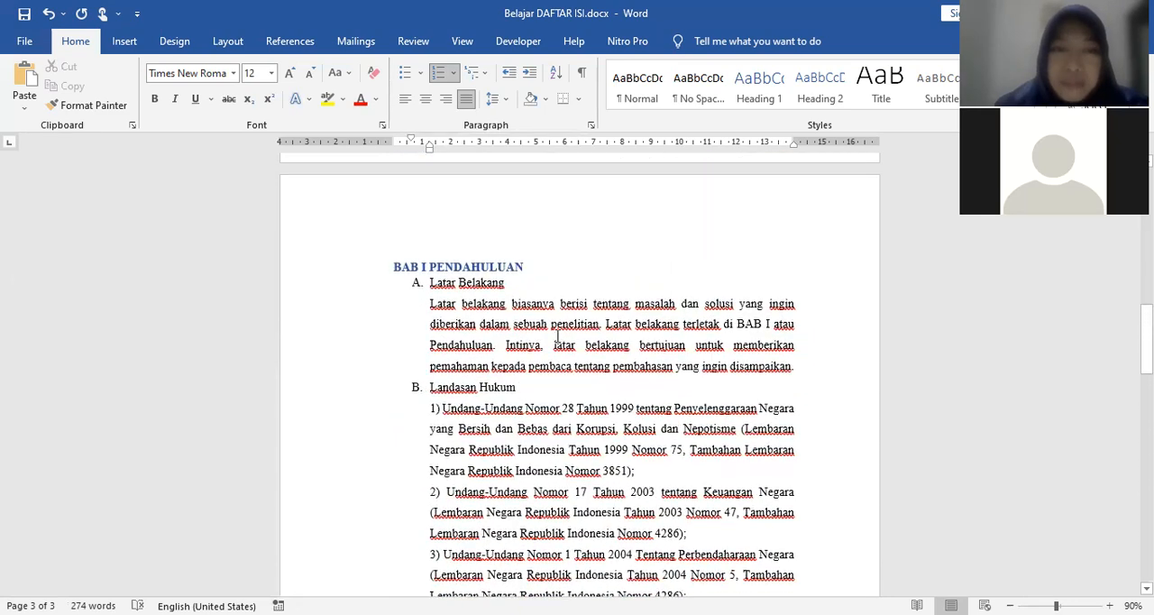
pyautogui.scroll(-1, 488, 295)
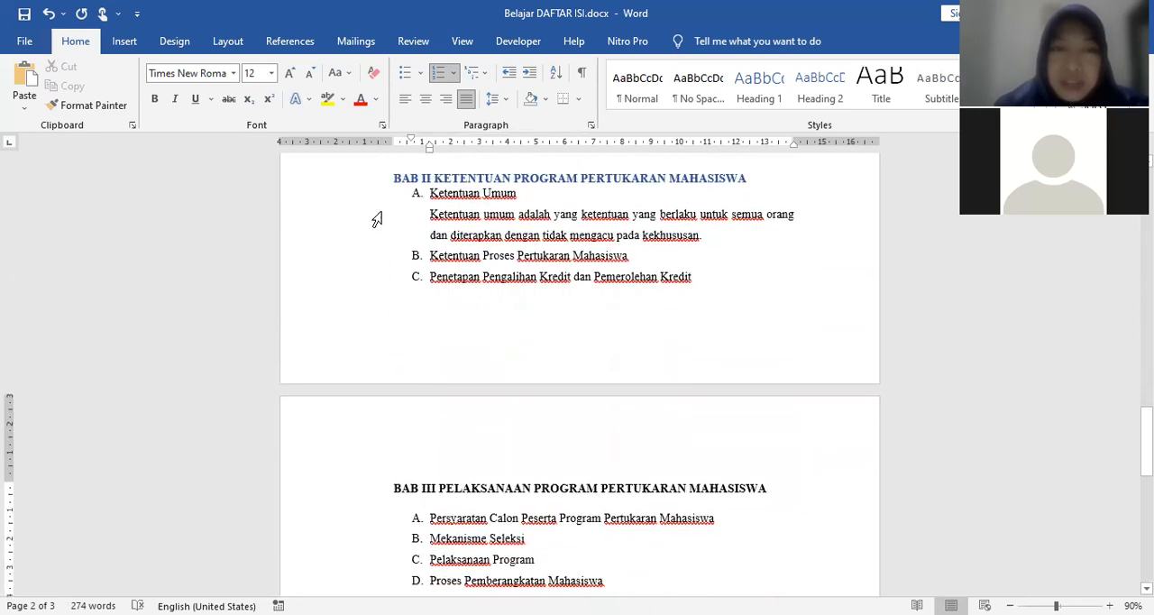
pyautogui.click(341, 186)
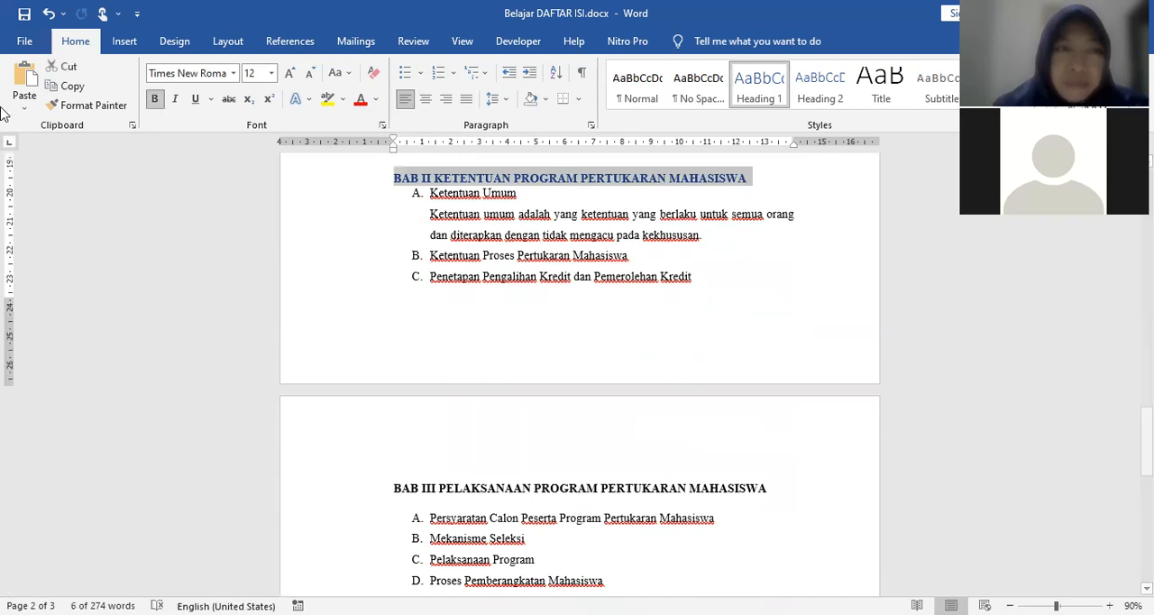
pyautogui.click(88, 108)
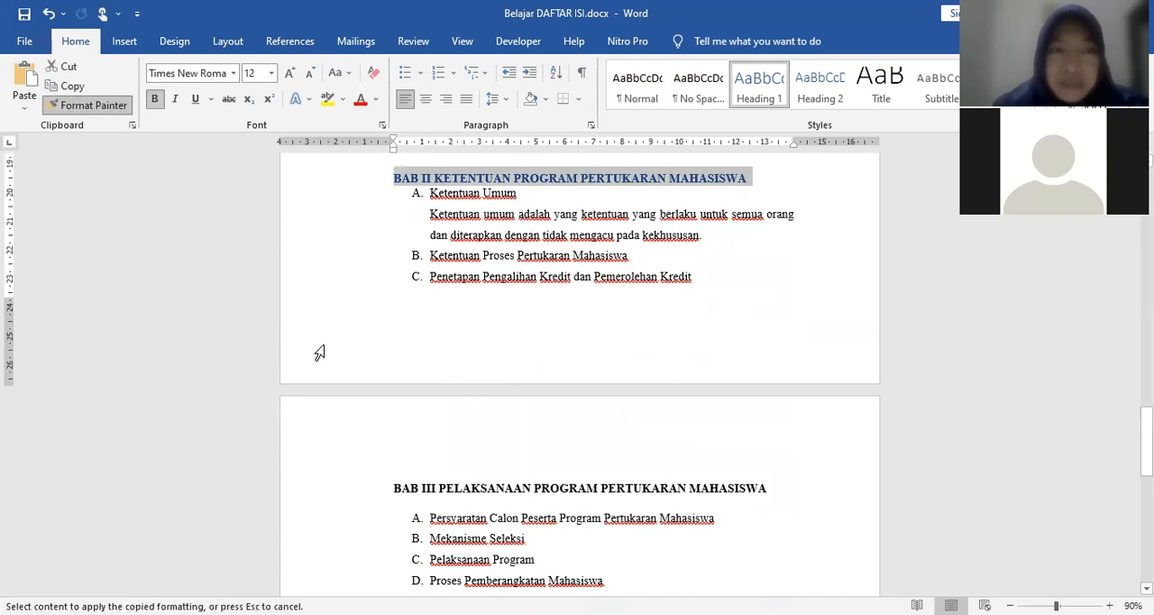
pyautogui.scroll(-3, 319, 353)
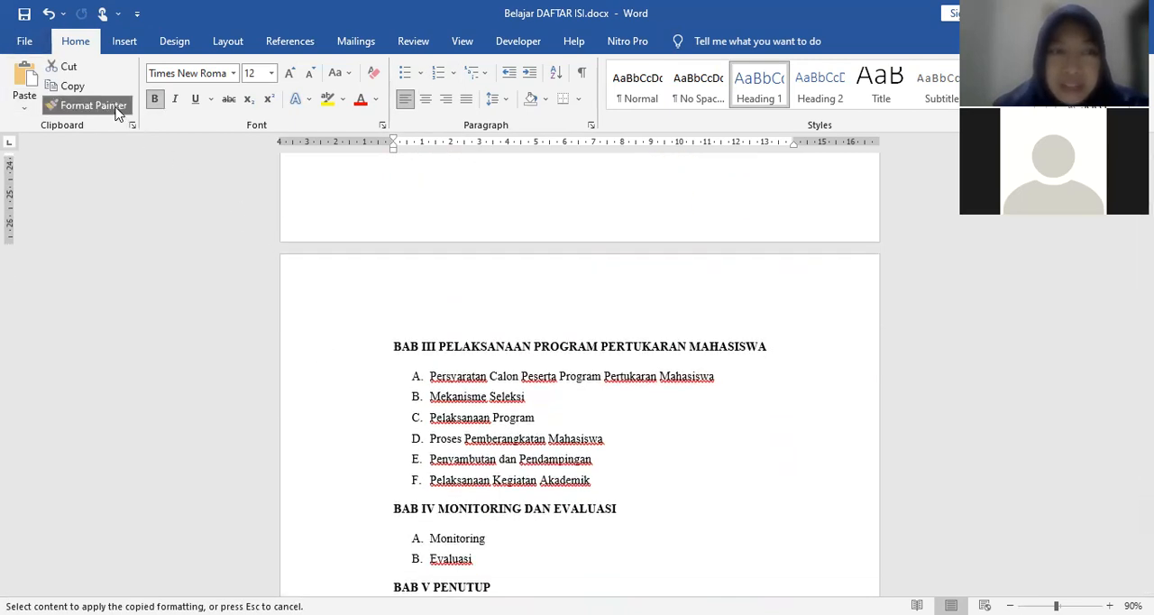
pyautogui.scroll(-1, 352, 323)
pyautogui.scroll(-2, 352, 322)
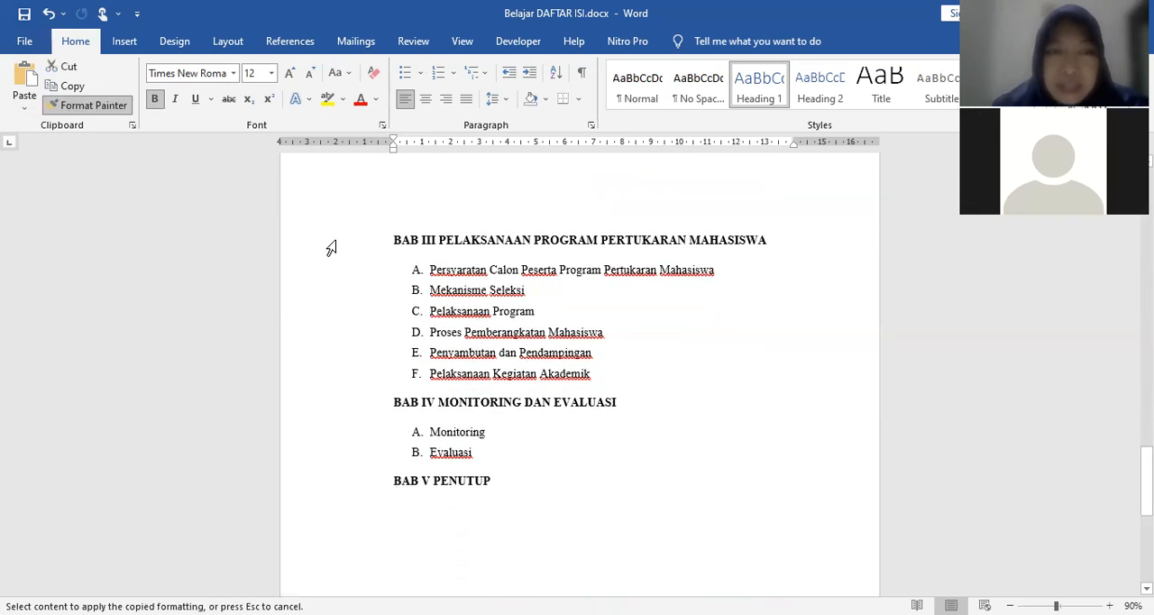
# Step: Apply the copied BAB II heading formatting to the BAB III, BAB IV and BAB V headings, ending with the Format Painter off
pyautogui.click(331, 247)
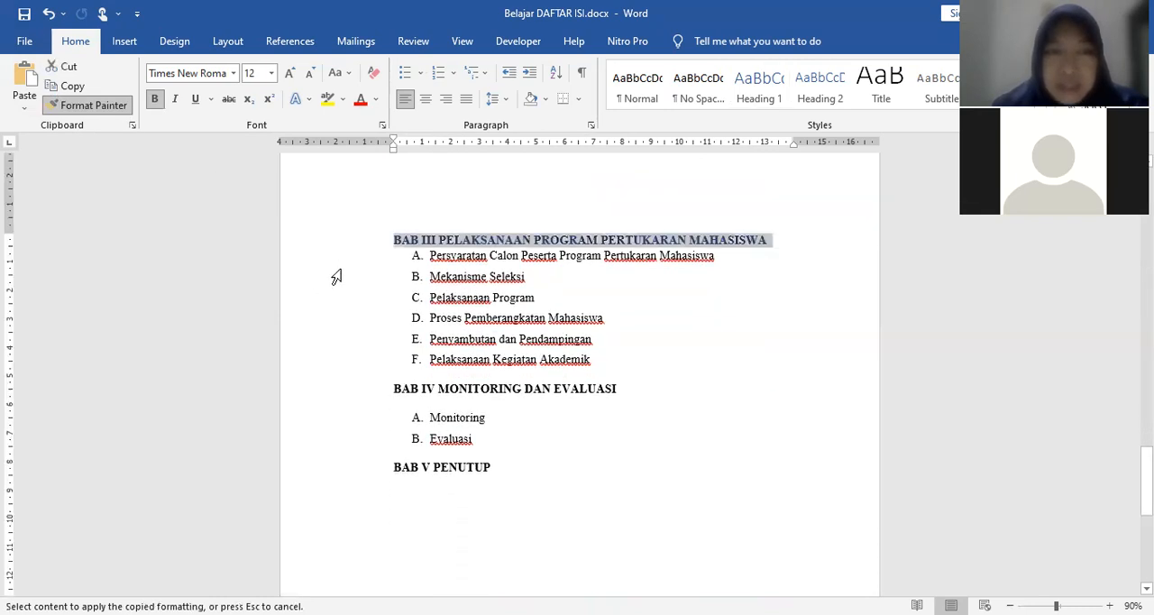
pyautogui.click(331, 395)
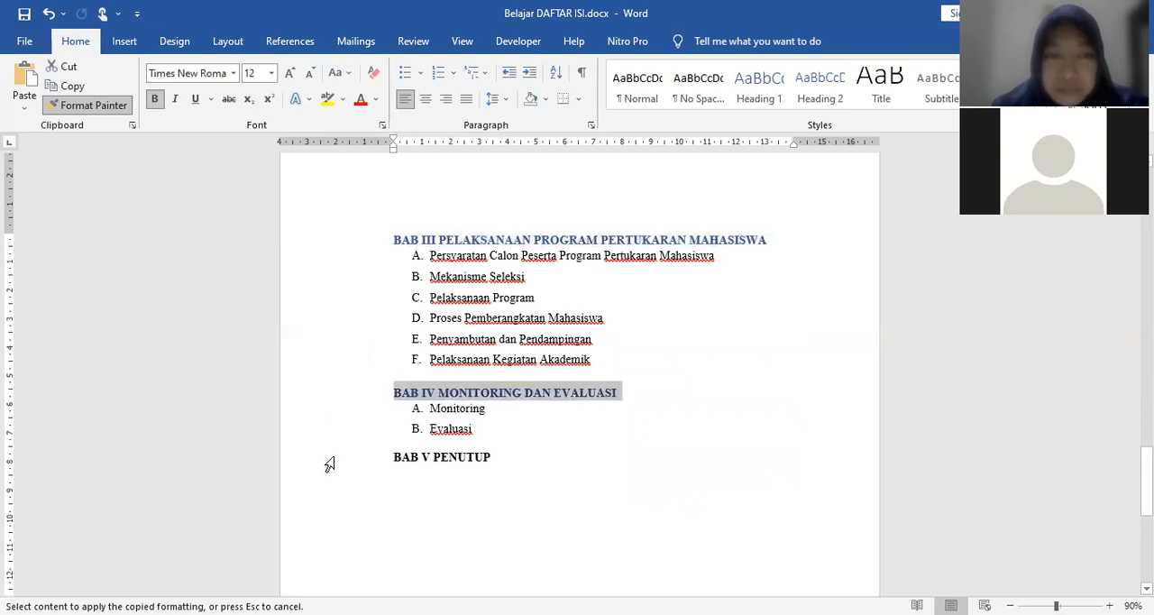
pyautogui.click(330, 462)
pyautogui.click(94, 105)
pyautogui.click(766, 435)
# Step: Review the document's headings from BAB V up to the DAFTAR ISI page and back to BAB I PENDAHULUAN
pyautogui.scroll(5, 755, 473)
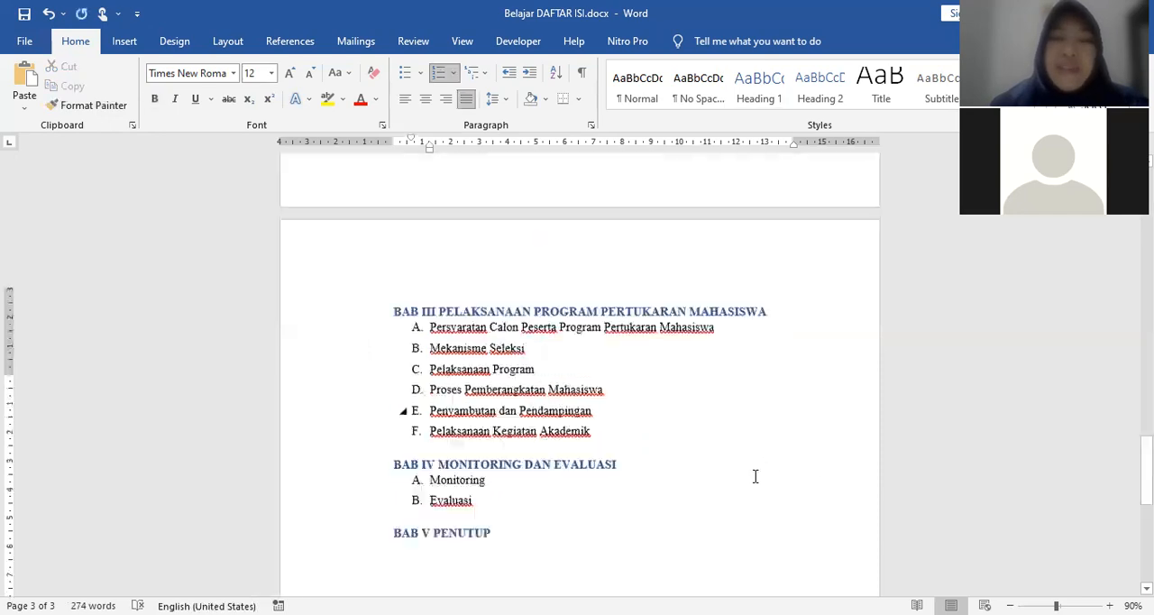
pyautogui.scroll(12, 749, 475)
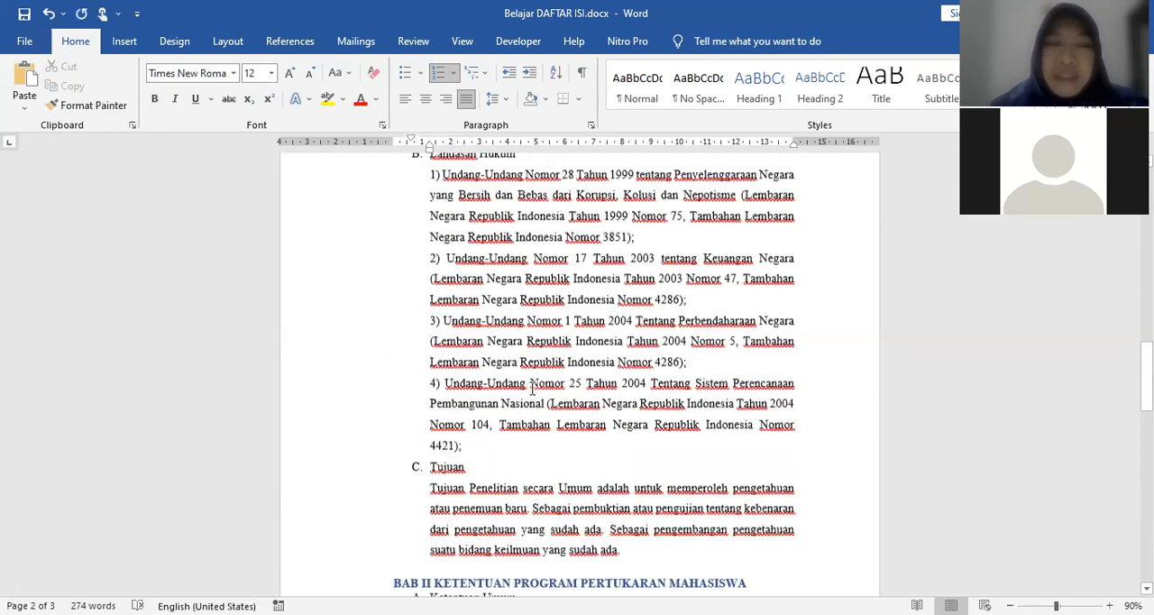
pyautogui.scroll(10, 645, 410)
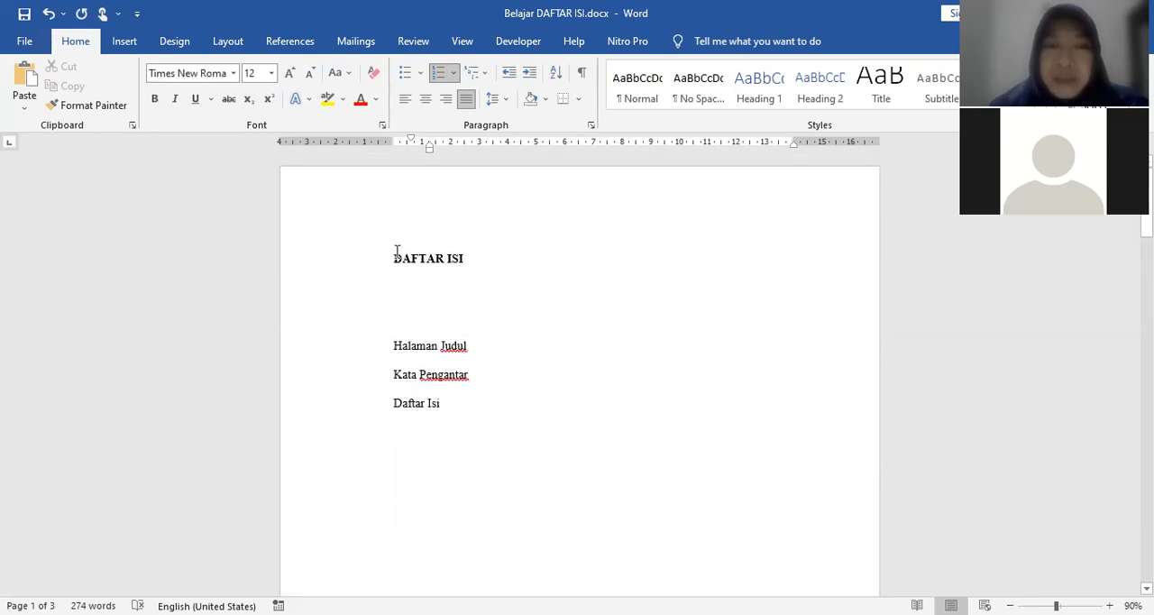
pyautogui.click(395, 257)
pyautogui.moveTo(400, 258); pyautogui.dragTo(525, 285)
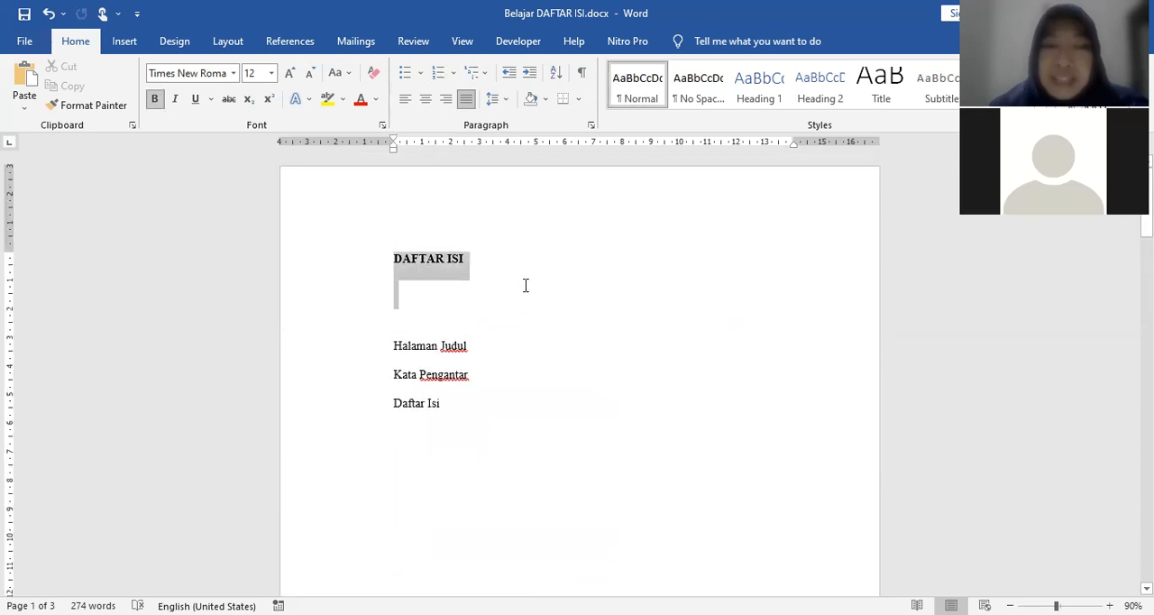
pyautogui.click(517, 284)
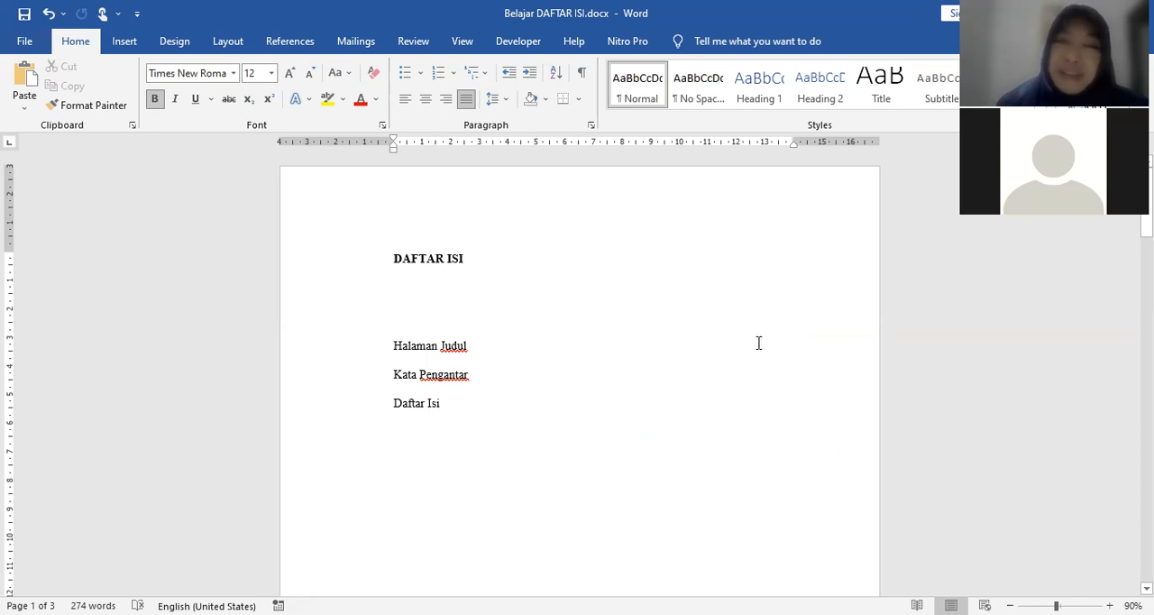
pyautogui.scroll(-10, 677, 366)
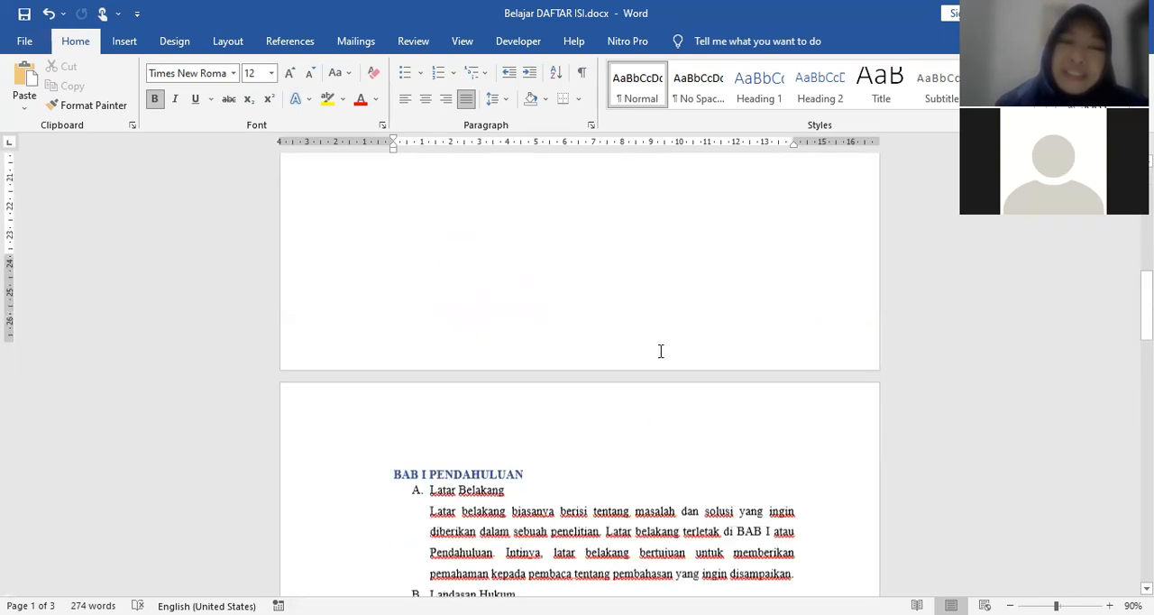
pyautogui.scroll(-5, 659, 352)
pyautogui.scroll(4, 661, 351)
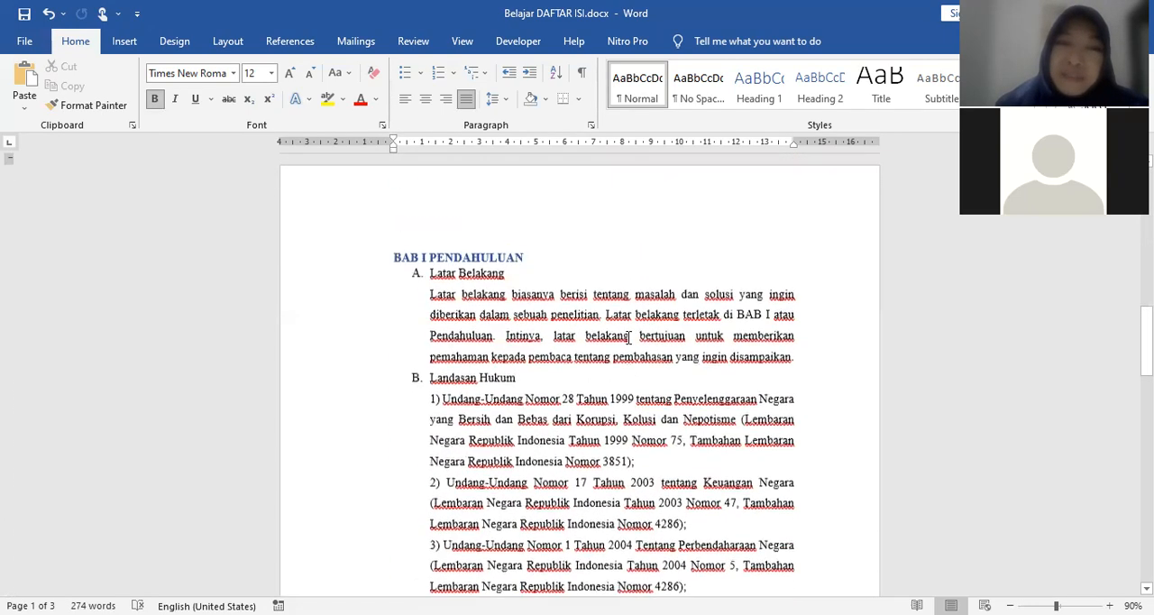
# Step: Insert page numbers at the bottom of the pages in the Plain Number 3 style and exit footer editing
pyautogui.click(397, 305)
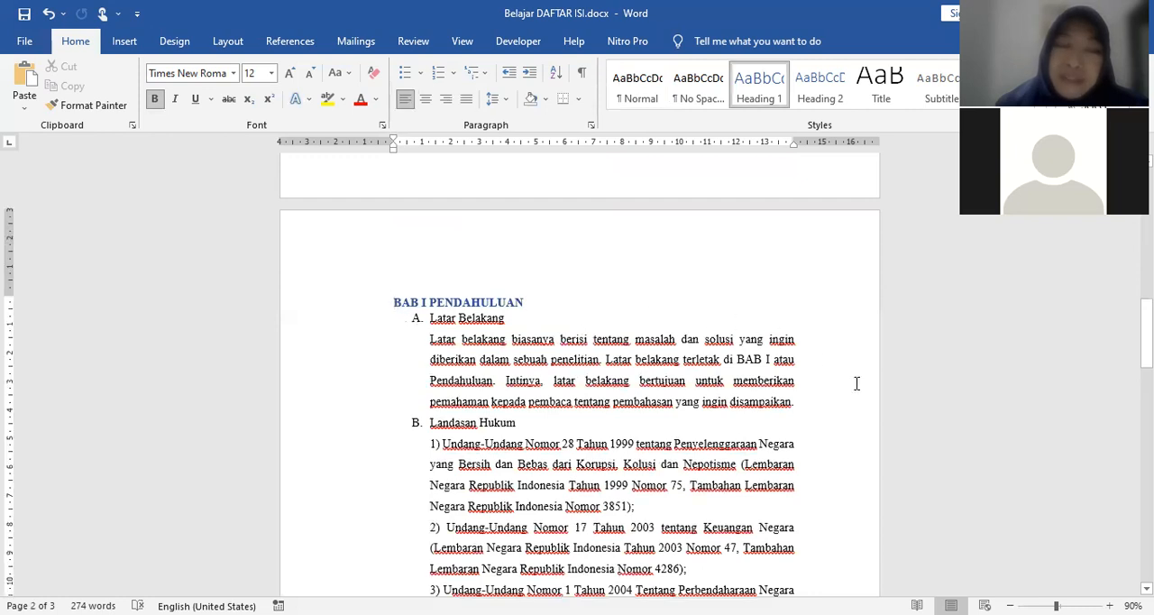
pyautogui.click(127, 41)
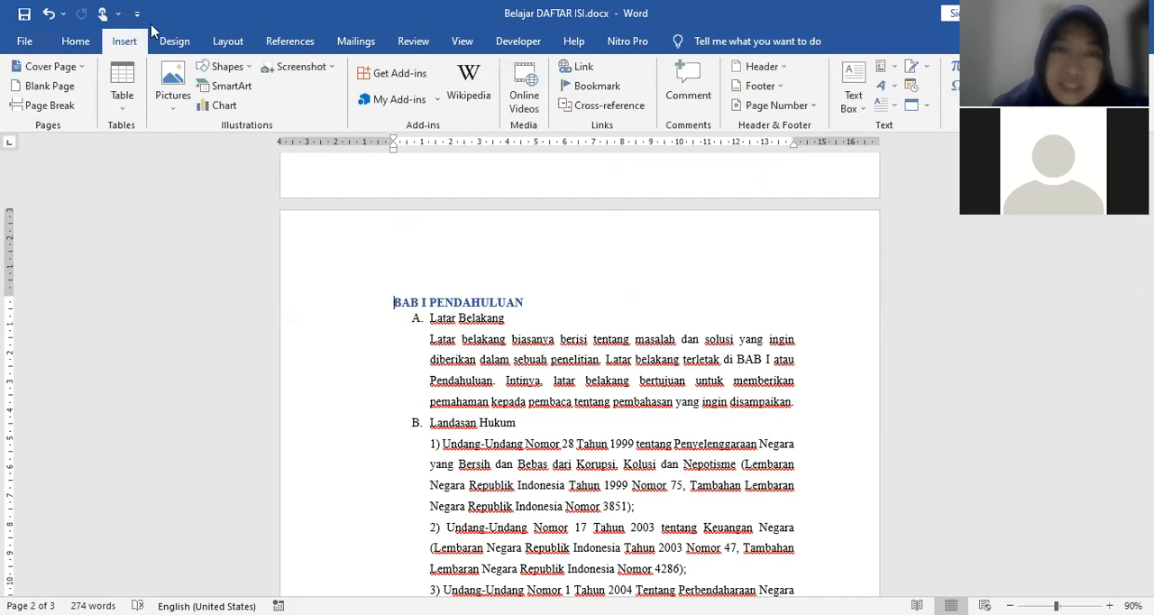
pyautogui.click(814, 109)
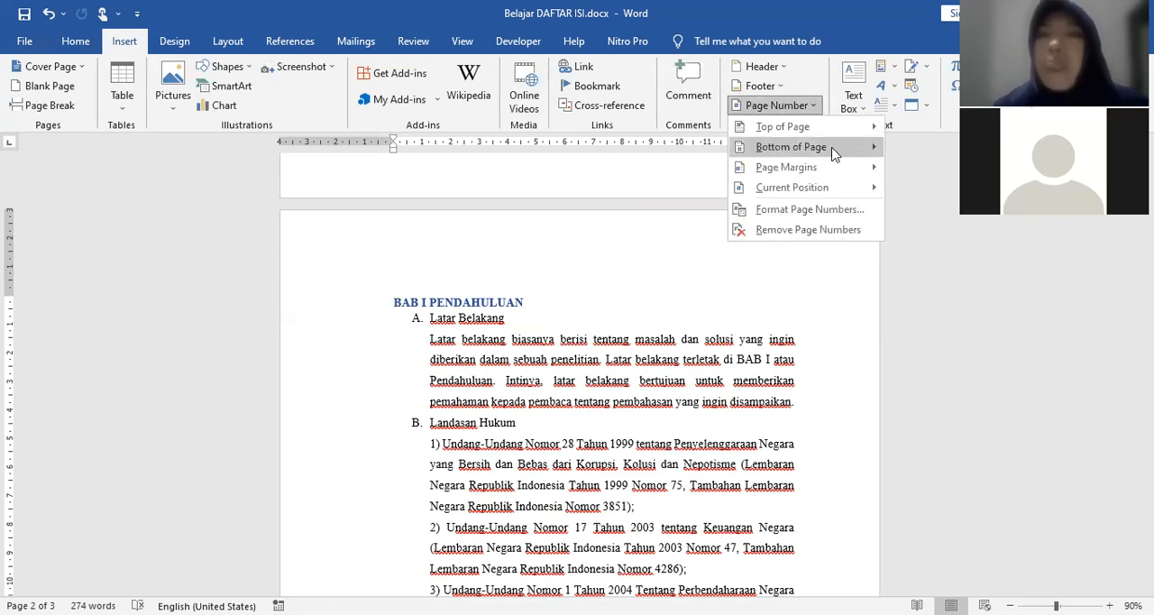
pyautogui.moveTo(831, 153)
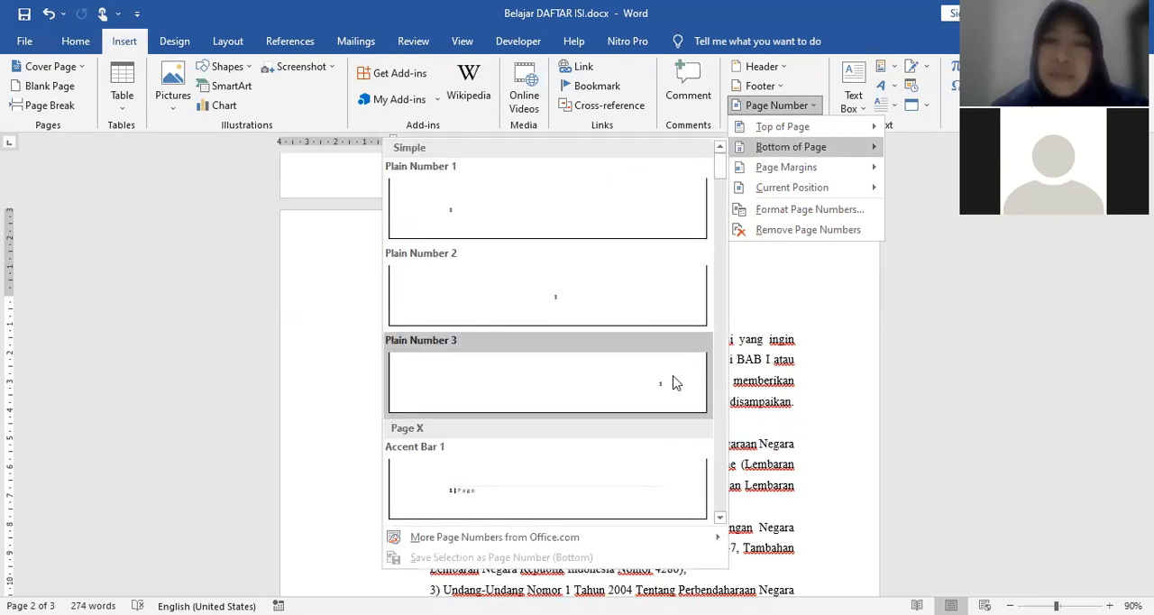
pyautogui.click(675, 383)
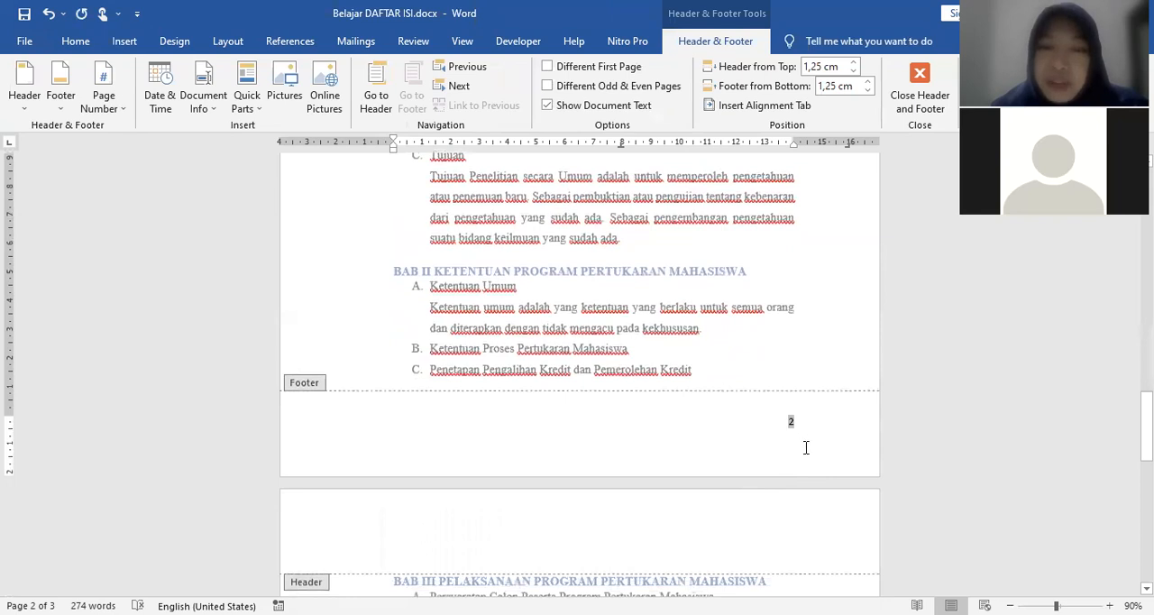
pyautogui.scroll(-2, 812, 449)
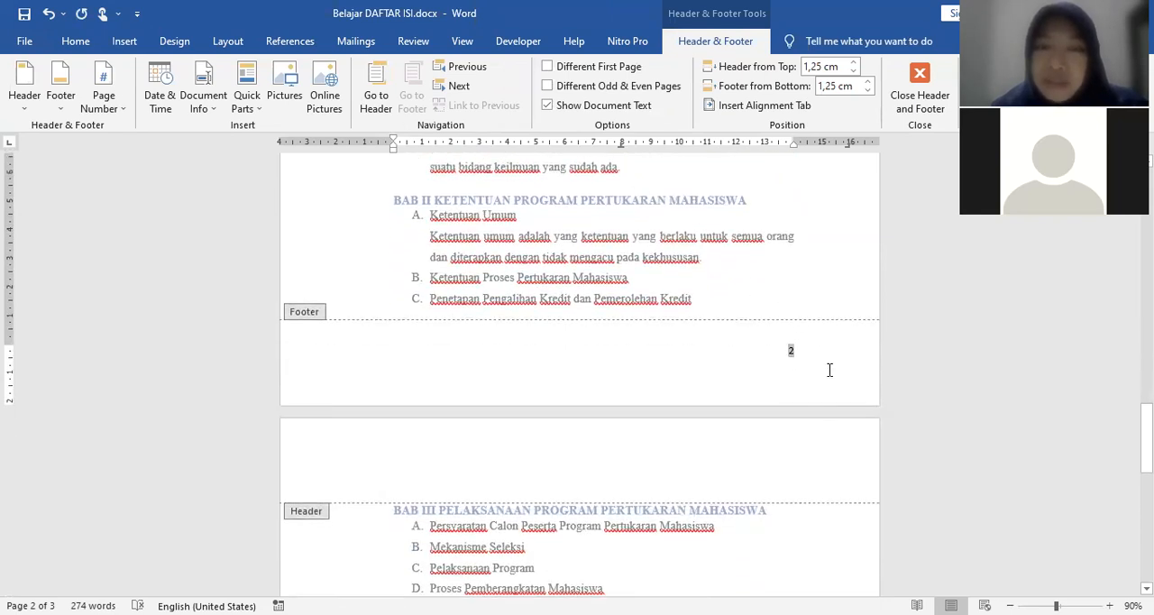
pyautogui.scroll(-18, 814, 383)
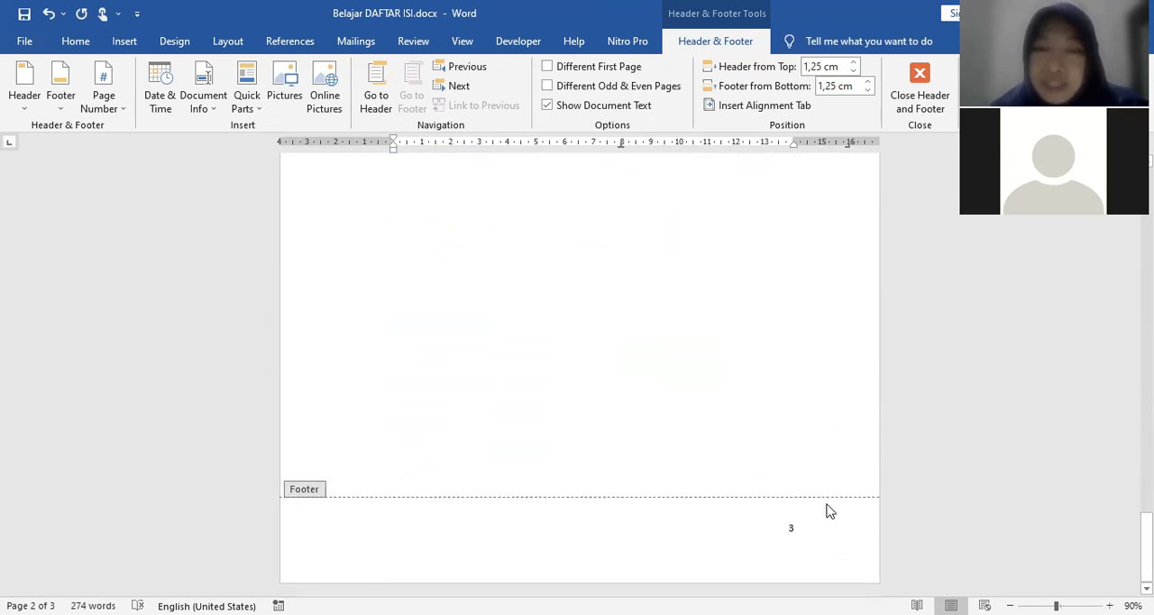
pyautogui.scroll(15, 802, 505)
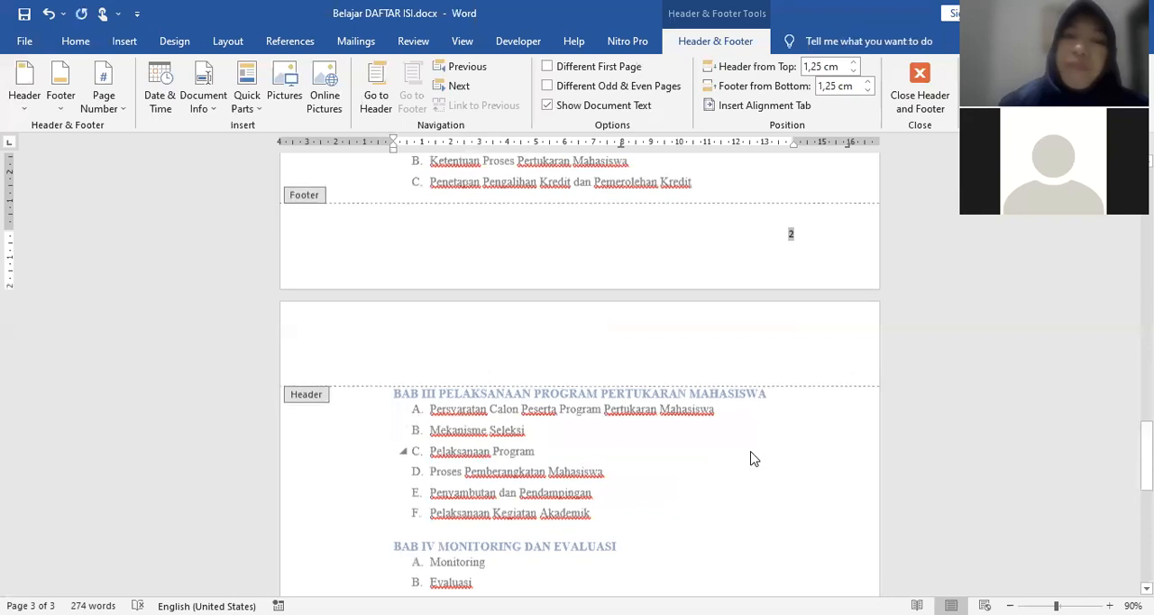
pyautogui.click(919, 101)
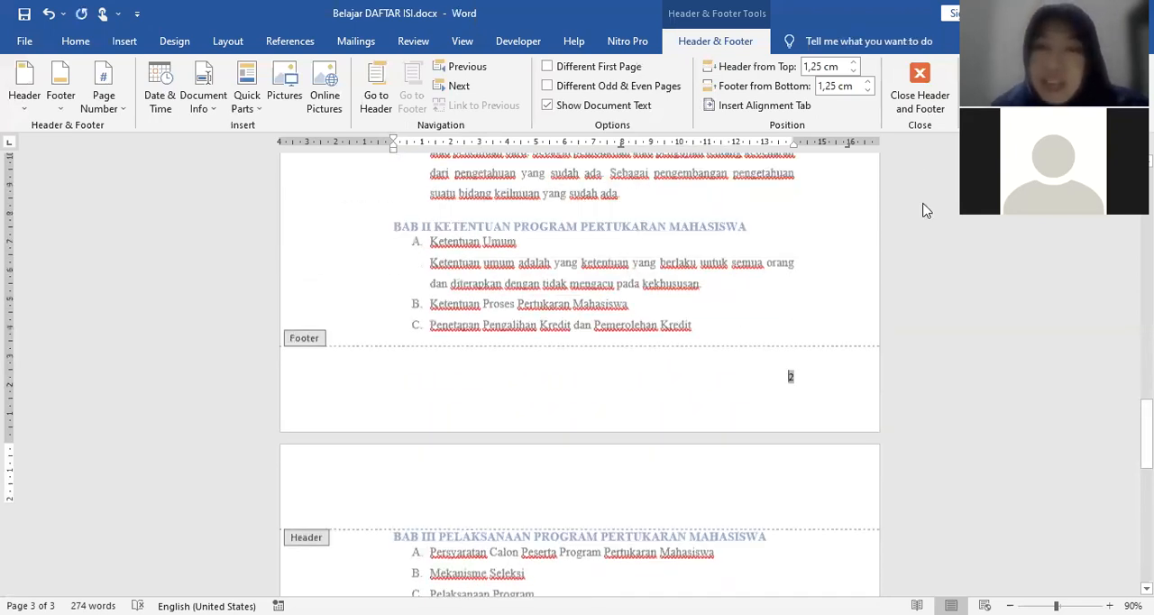
# Step: Delete the old DAFTAR ISI page content and insert a page break before BAB I PENDAHULUAN
pyautogui.scroll(10, 659, 231)
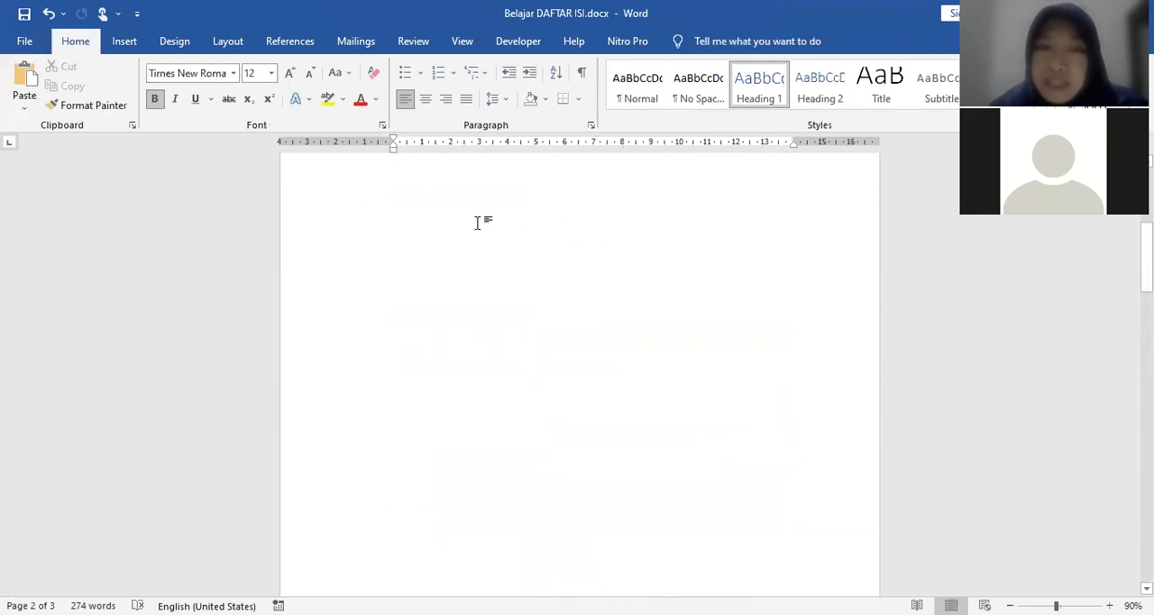
pyautogui.scroll(3, 478, 223)
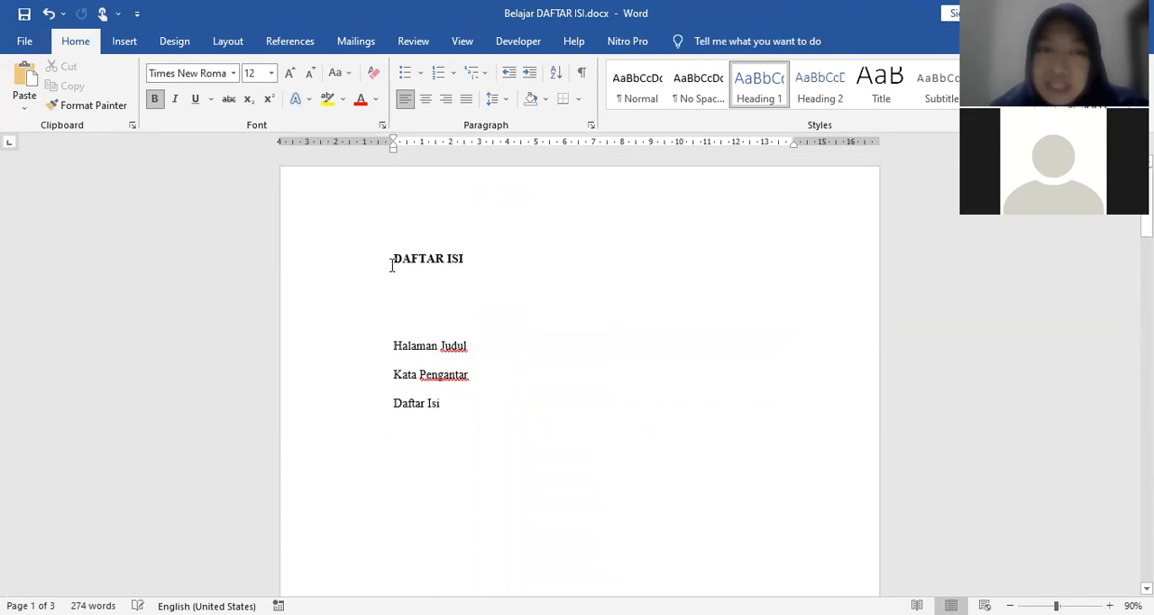
pyautogui.keyDown('shift'); pyautogui.click(554, 427); pyautogui.keyUp('shift')
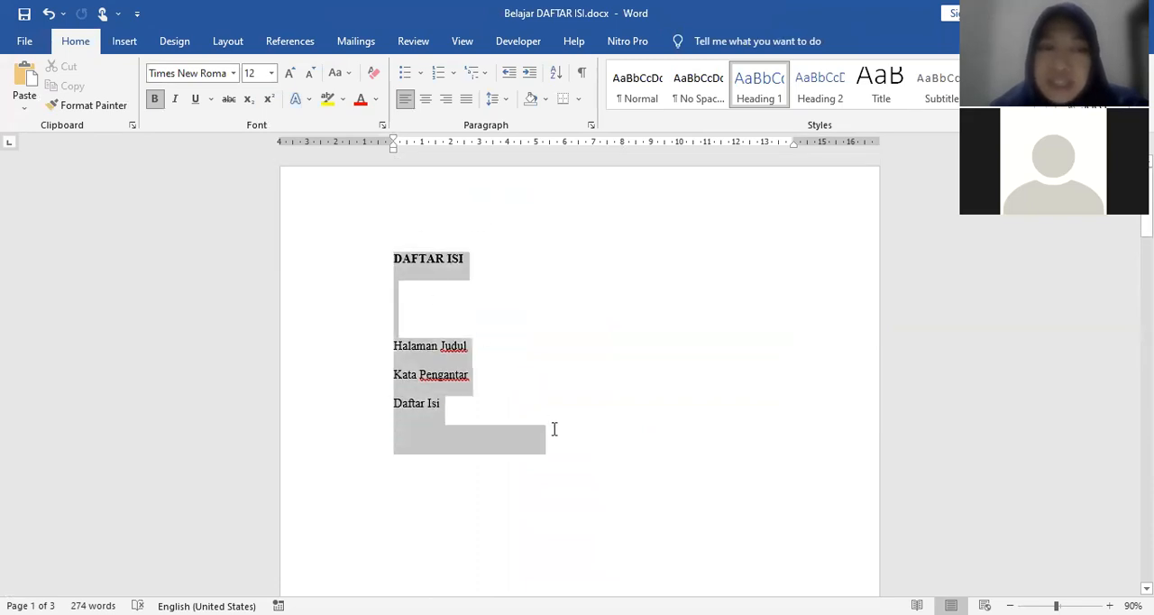
pyautogui.press('Delete')
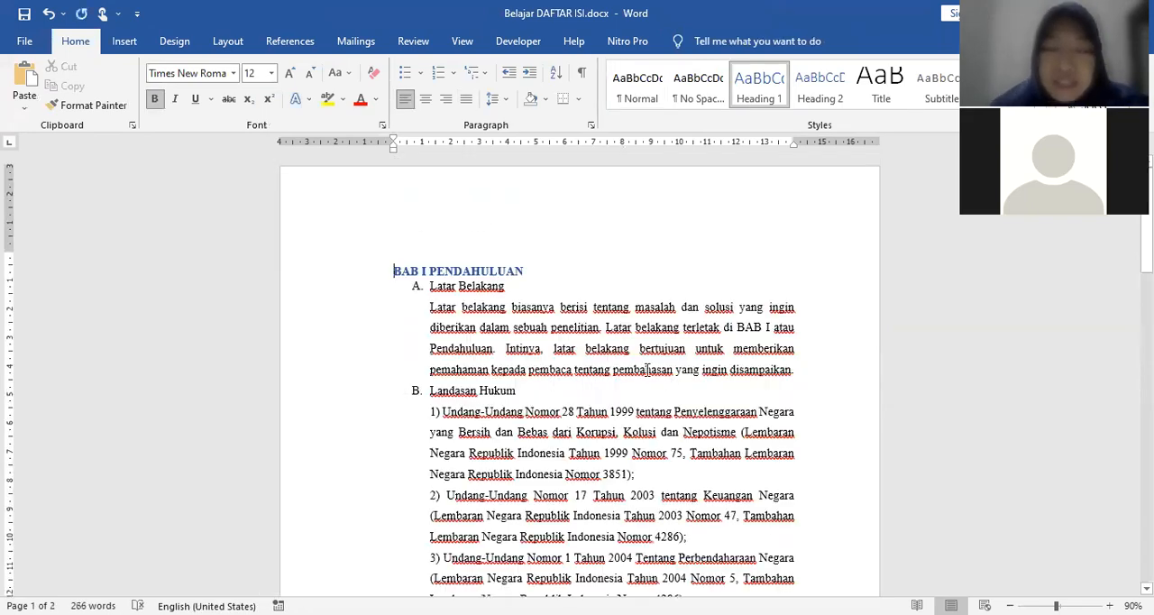
pyautogui.hotkey('ctrl', 'Return')
pyautogui.scroll(-5, 513, 283)
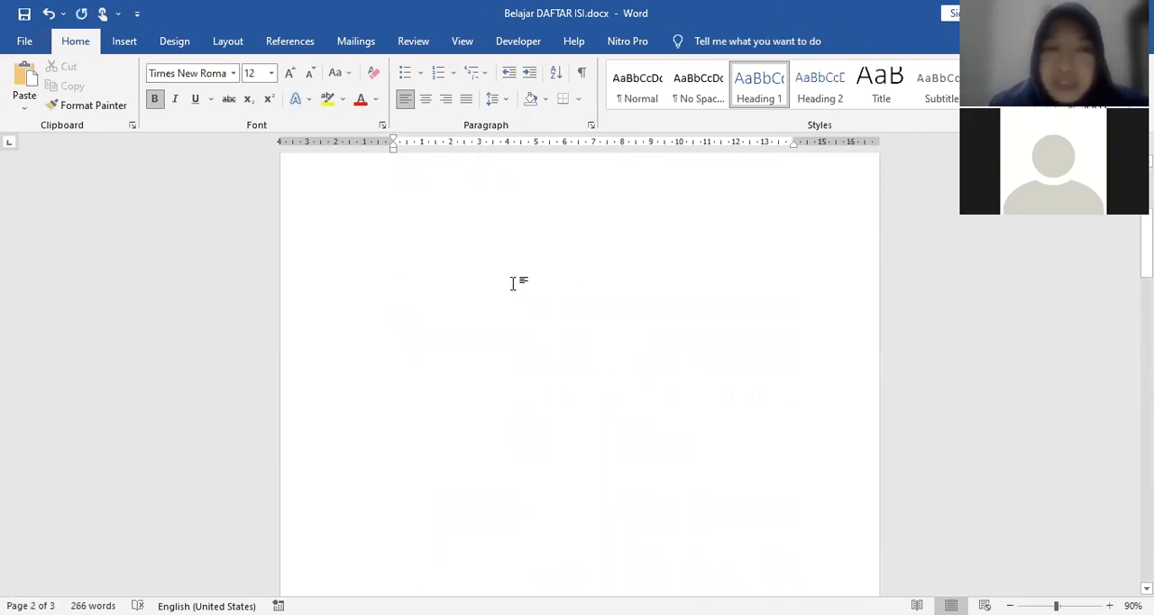
pyautogui.scroll(5, 511, 279)
# Step: Insert an Automatic Table 1 table of contents on the blank first page
pyautogui.click(457, 258)
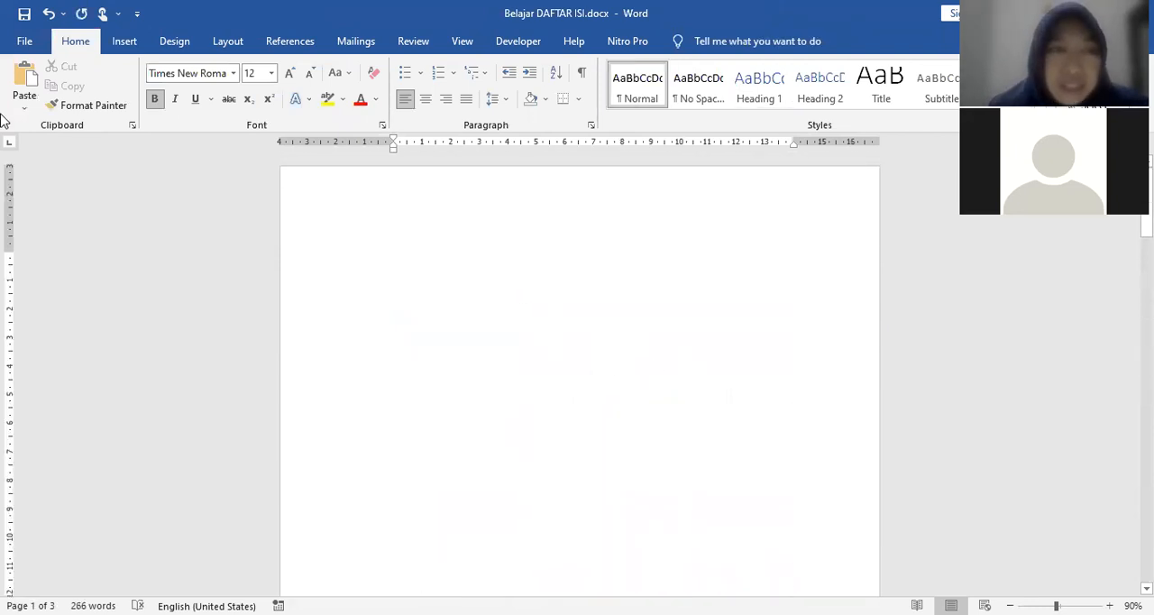
pyautogui.click(287, 47)
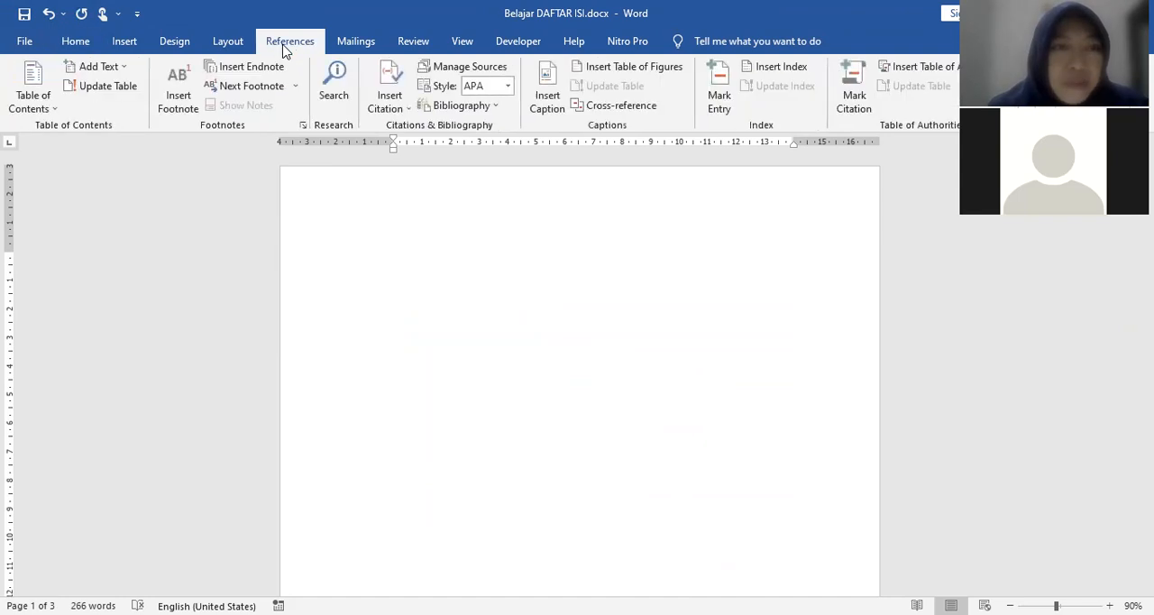
pyautogui.click(34, 90)
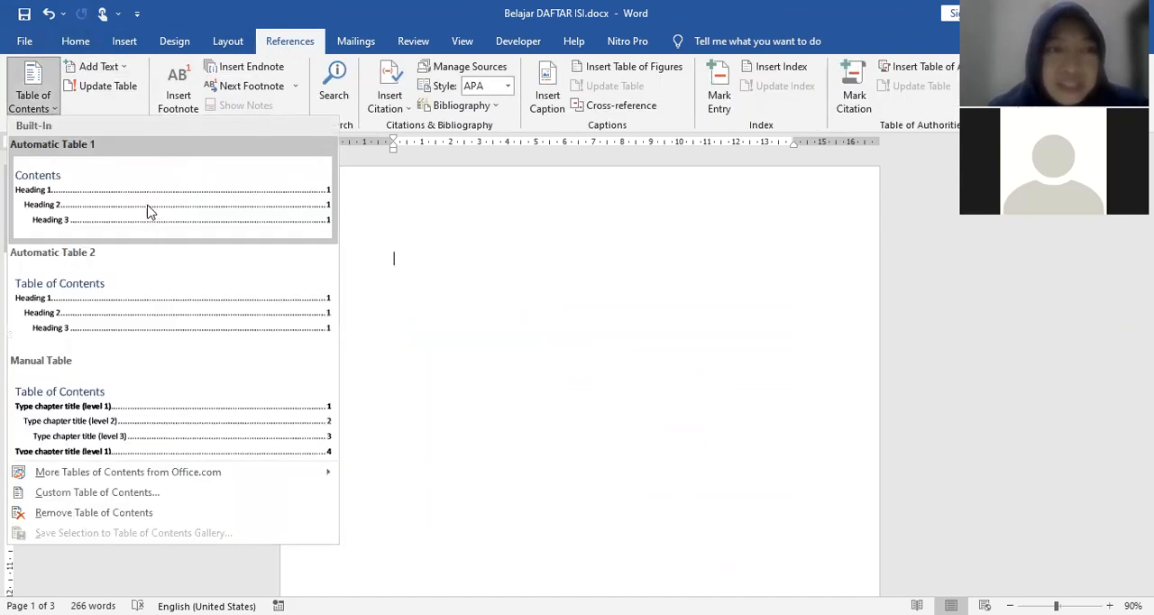
pyautogui.click(149, 213)
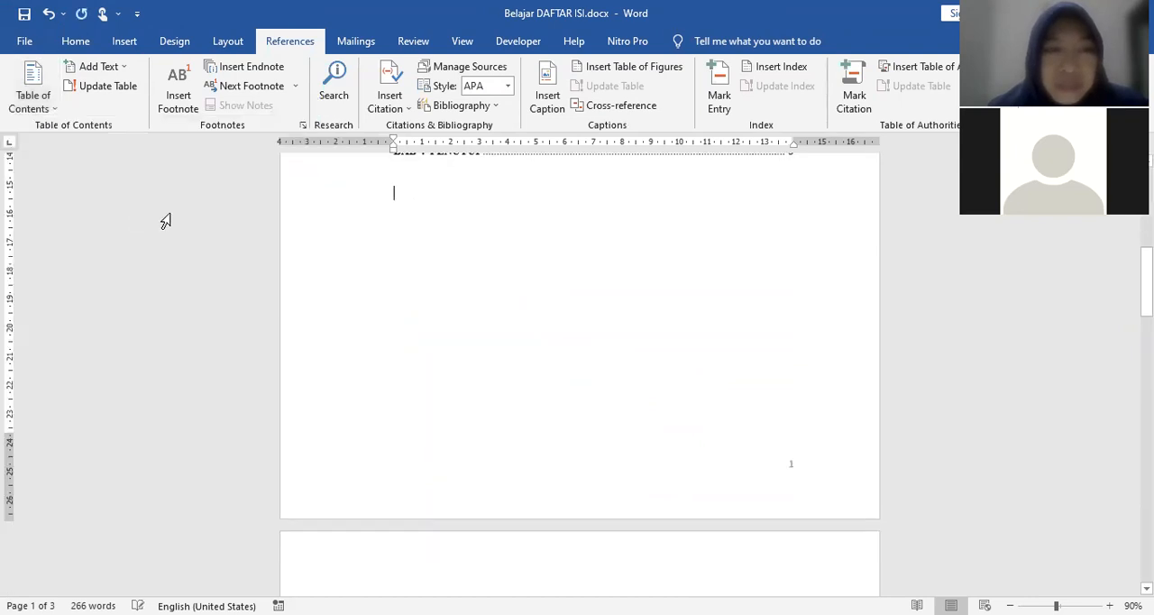
pyautogui.scroll(5, 667, 389)
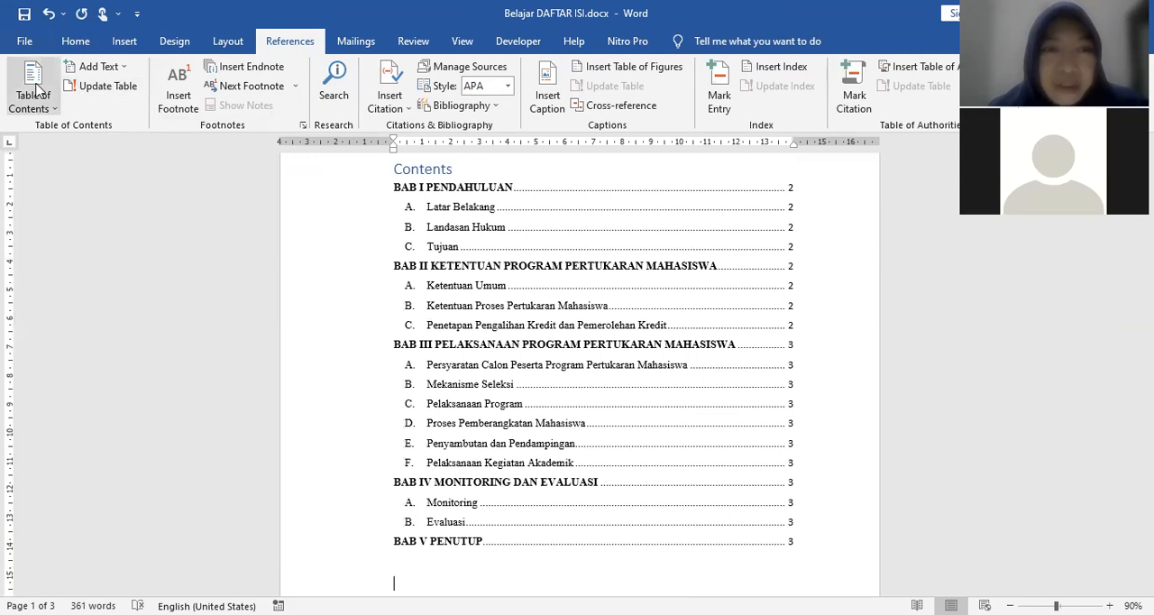
pyautogui.scroll(2, 586, 290)
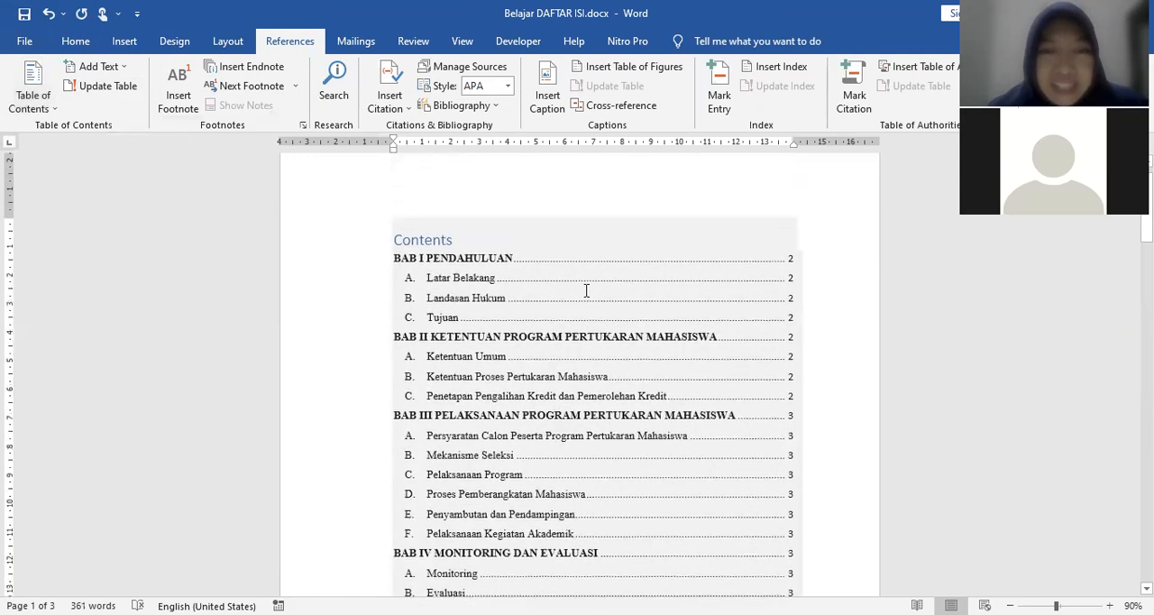
# Step: Replace the table of contents title with DAFTAR ISI
pyautogui.click(454, 238)
pyautogui.hotkey('shift', 'Home')
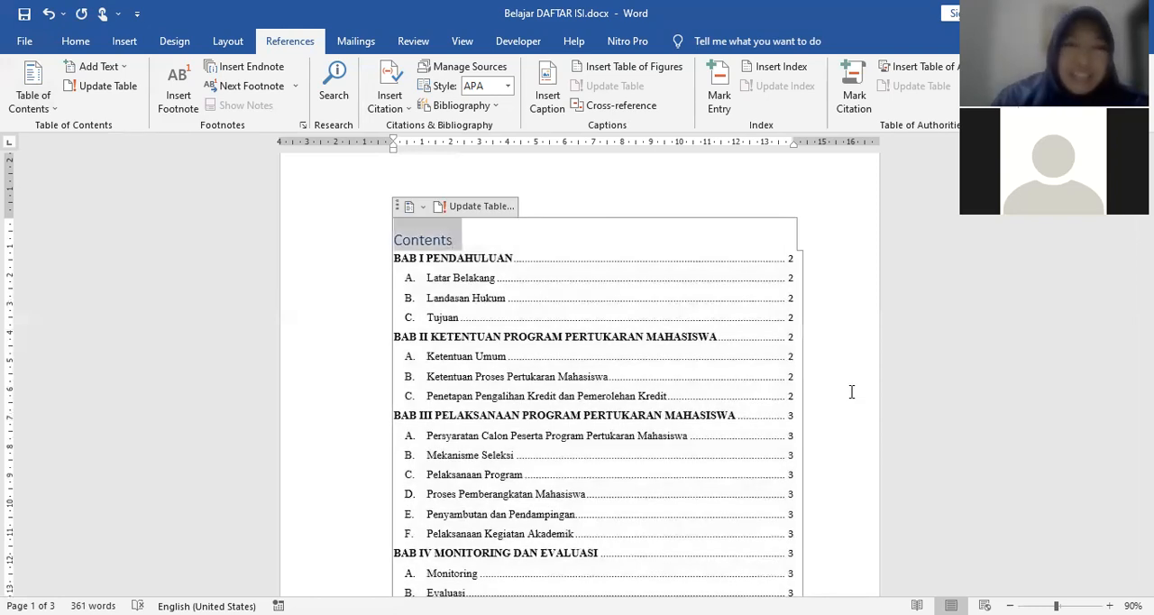
pyautogui.write('DAFTAR ISI')
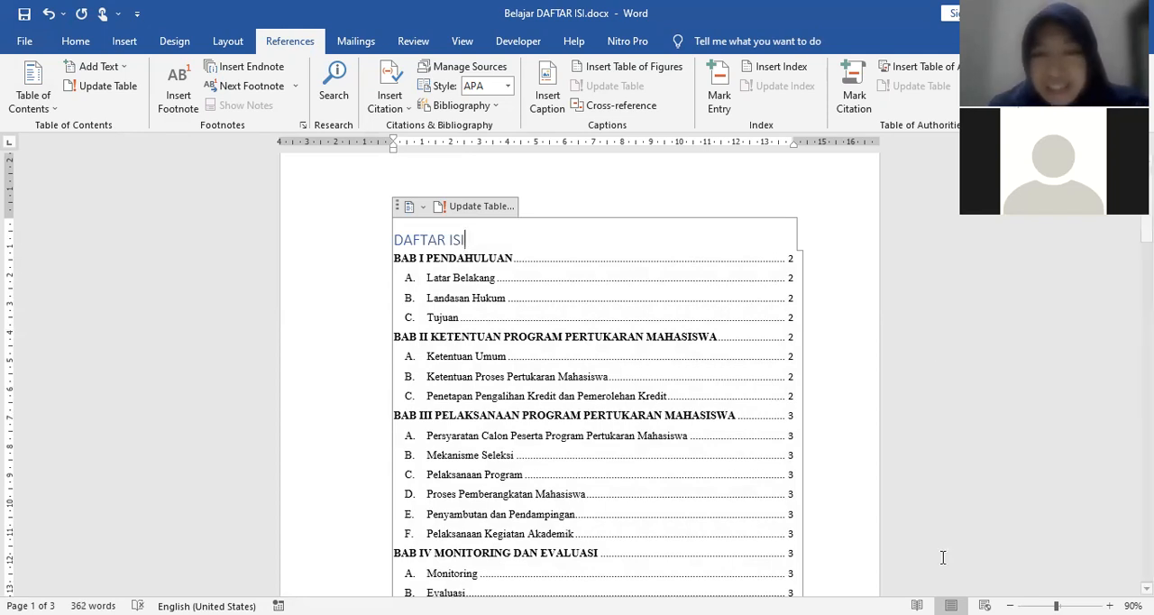
pyautogui.click(790, 458)
pyautogui.scroll(-3, 767, 451)
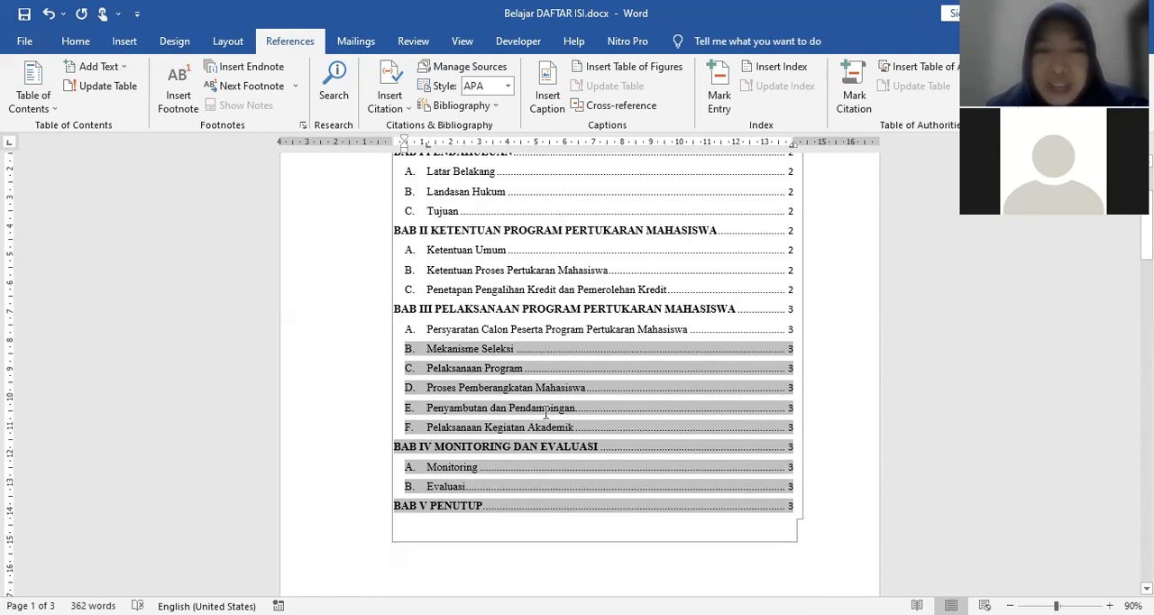
pyautogui.scroll(3, 545, 412)
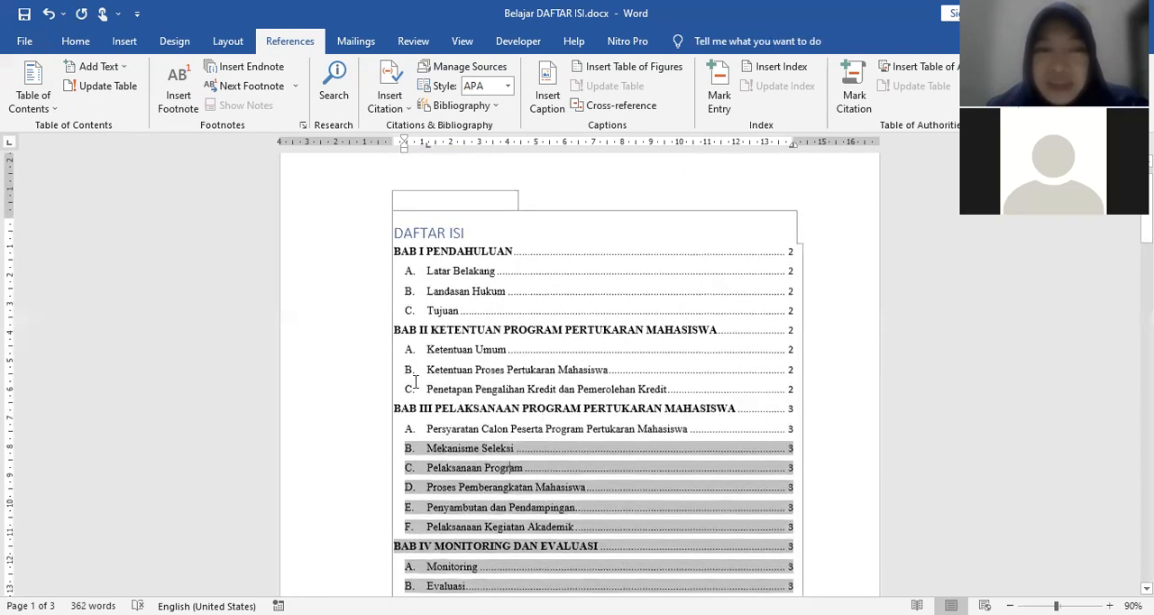
pyautogui.click(614, 396)
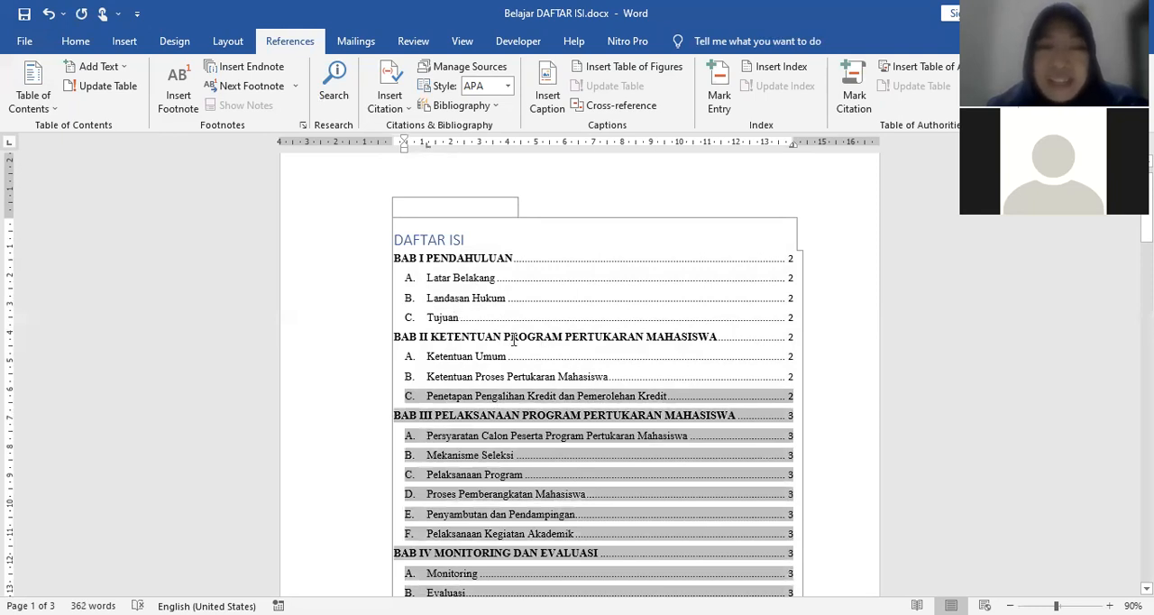
pyautogui.keyDown('ctrl'); pyautogui.click(561, 403); pyautogui.keyUp('ctrl')
# Step: Insert a page break before the BAB II KETENTUAN PROGRAM PERTUKARAN MAHASISWA heading in the body text
pyautogui.scroll(-3, 512, 338)
pyautogui.scroll(-7, 511, 338)
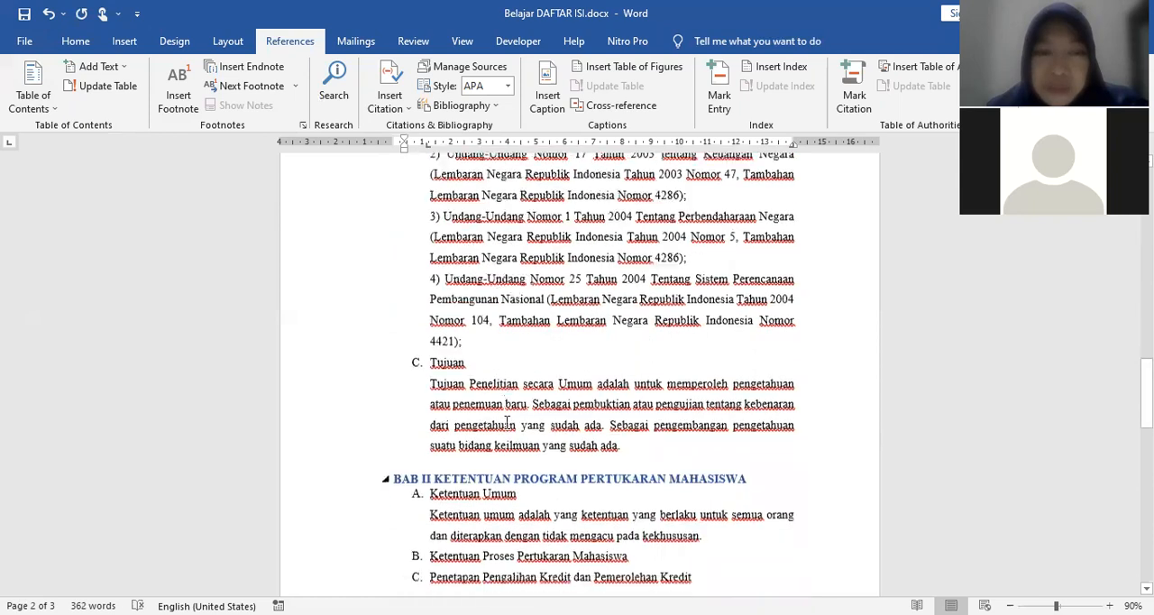
pyautogui.click(395, 395)
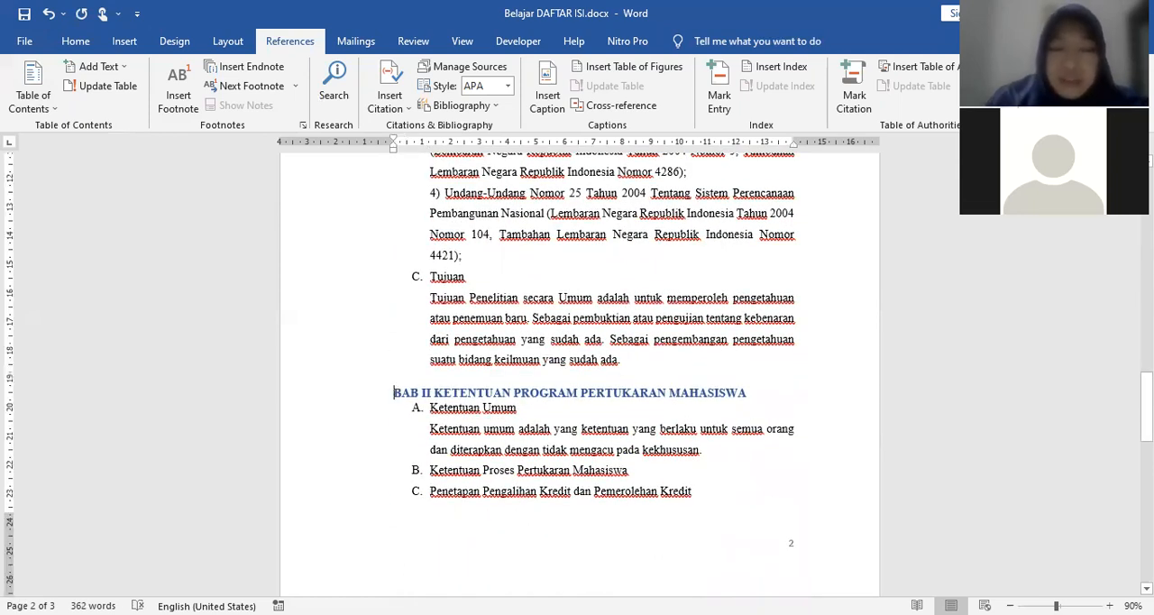
pyautogui.hotkey('ctrl', 'Return')
pyautogui.scroll(-4, 561, 465)
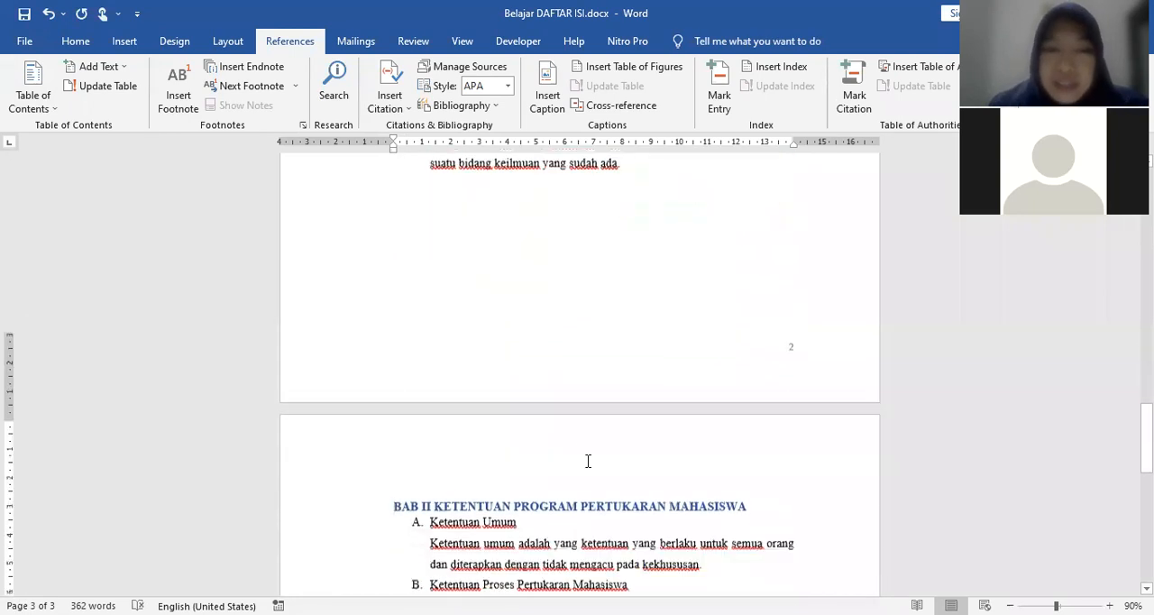
# Step: Insert a page break before the Ketentuan Proses Pertukaran Mahasiswa subheading under BAB II
pyautogui.scroll(-4, 560, 464)
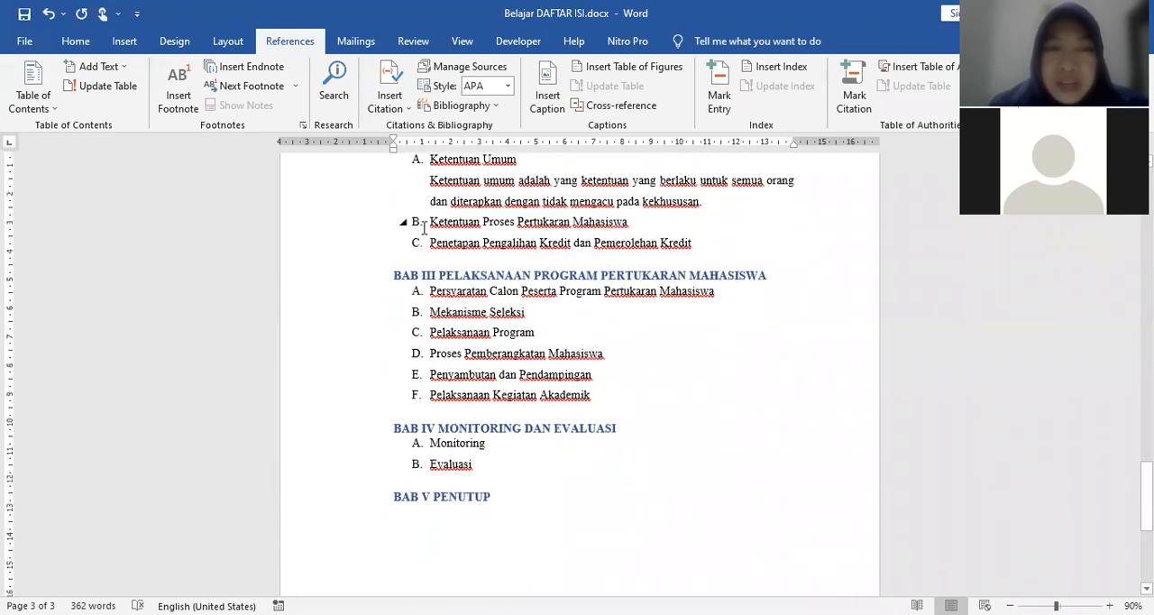
pyautogui.click(430, 221)
pyautogui.hotkey('ctrl', 'Return')
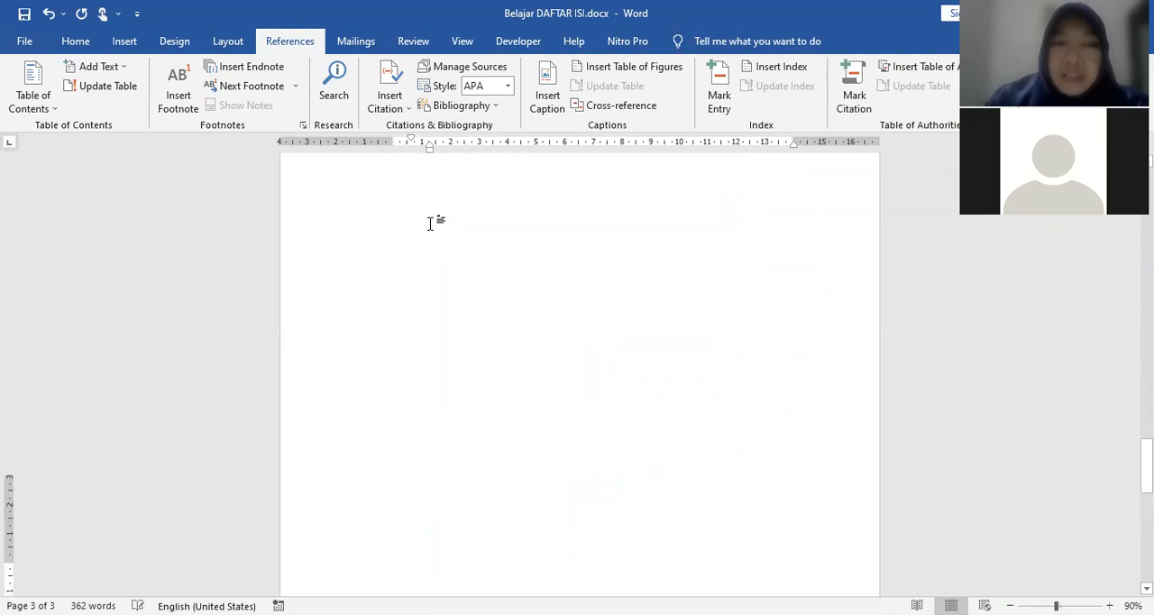
pyautogui.scroll(10, 489, 268)
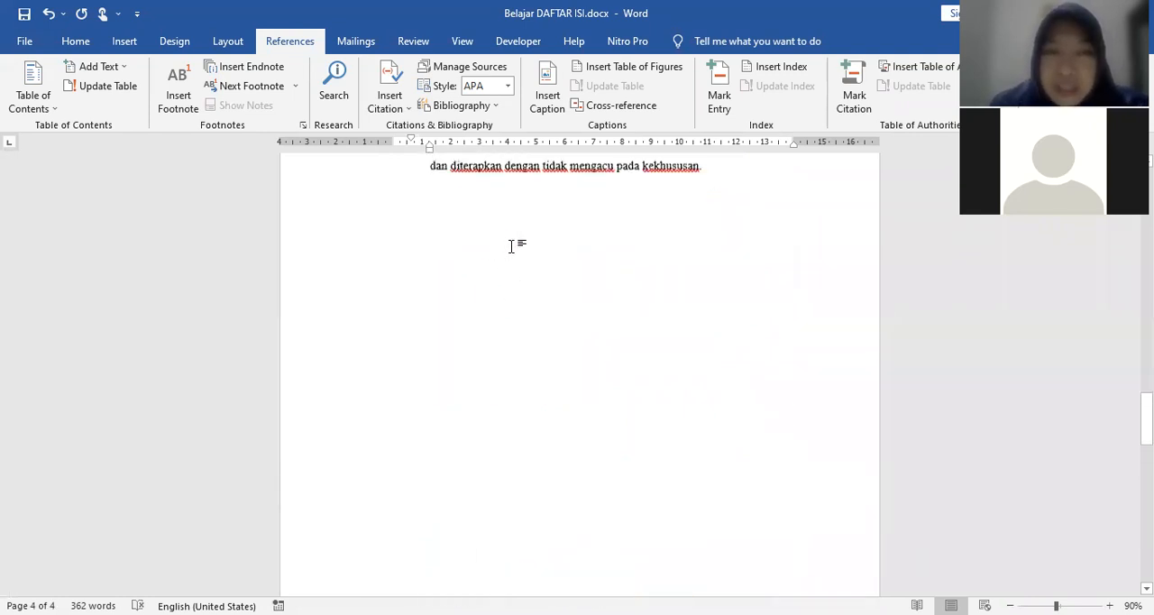
pyautogui.scroll(-15, 578, 414)
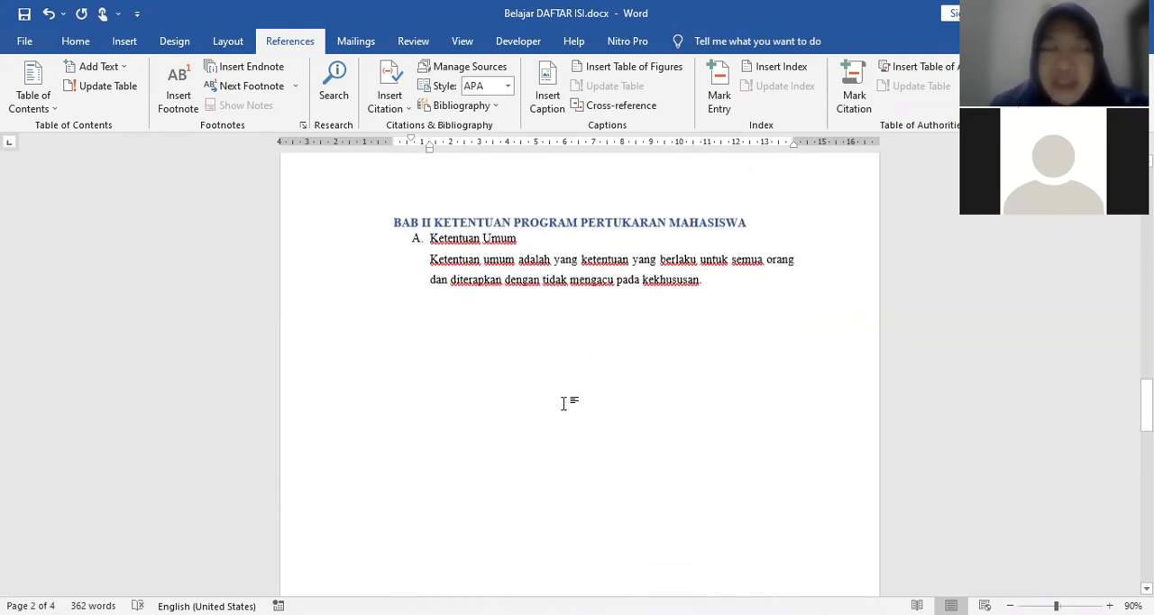
# Step: Insert a page break before the BAB III PELAKSANAAN PROGRAM PERTUKARAN MAHASISWA heading
pyautogui.scroll(-8, 532, 378)
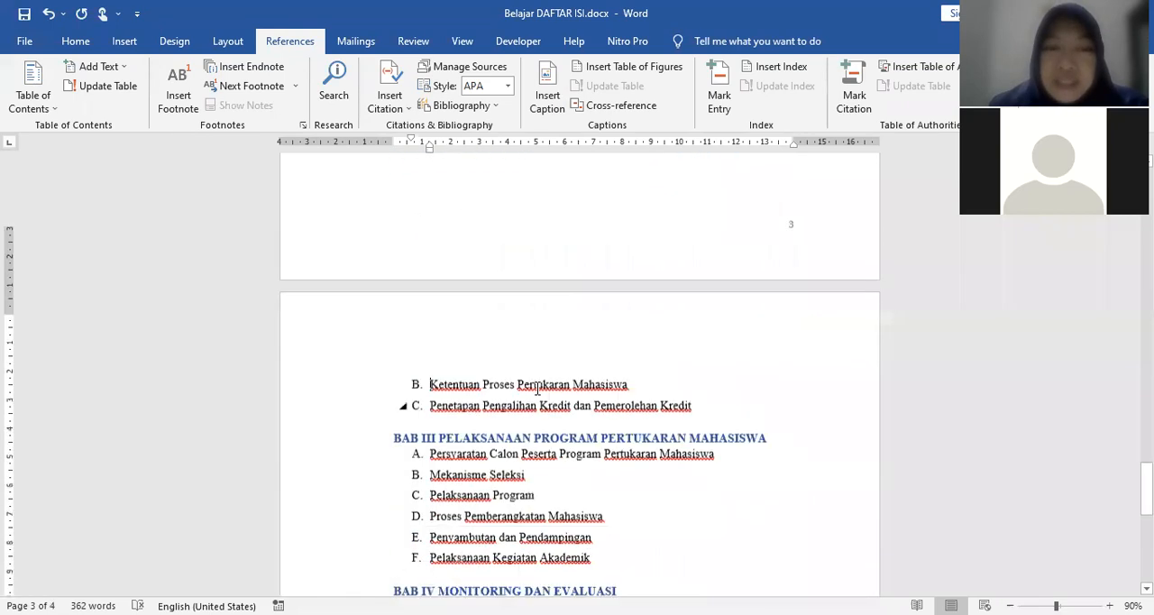
pyautogui.click(395, 333)
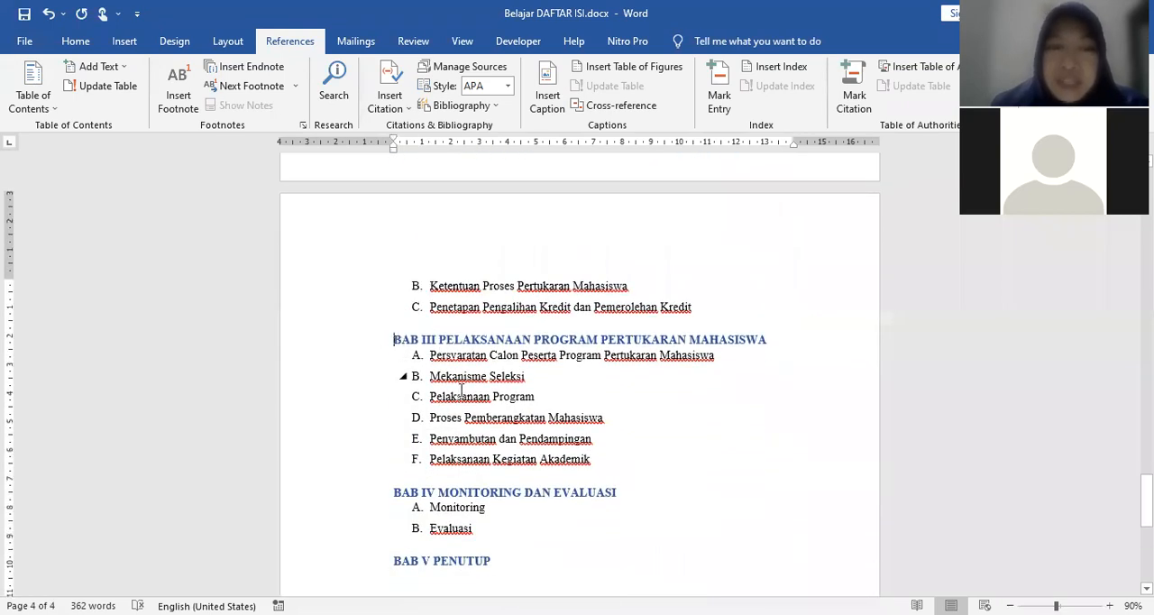
pyautogui.hotkey('ctrl', 'Return')
pyautogui.scroll(-7, 488, 401)
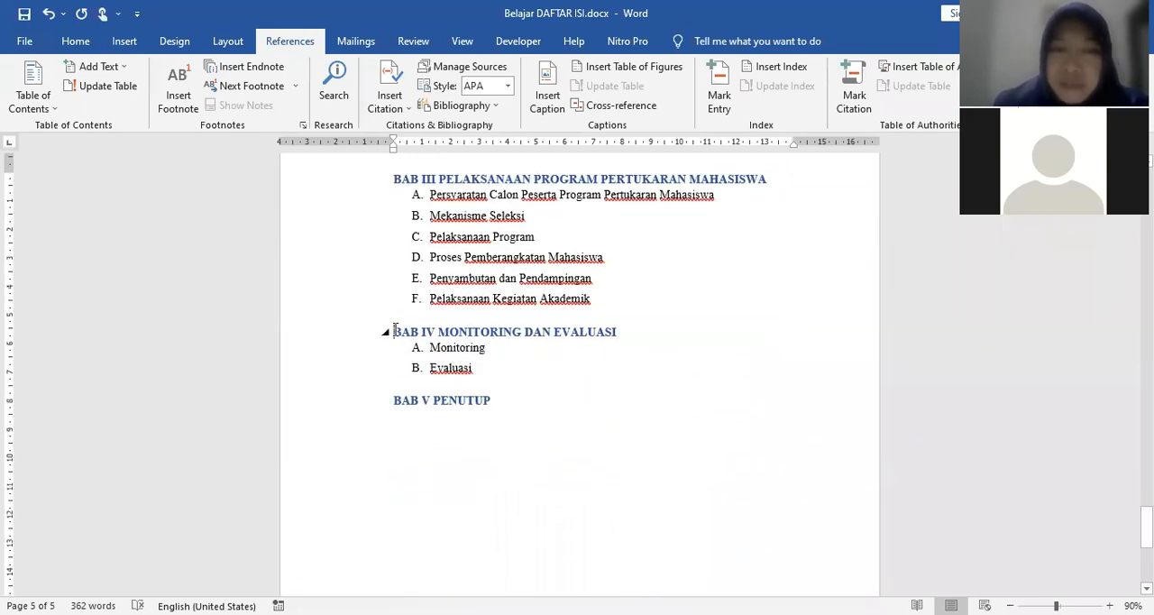
# Step: Insert page breaks before the BAB IV MONITORING DAN EVALUASI and BAB V PENUTUP headings in the body text
pyautogui.click(395, 332)
pyautogui.hotkey('ctrl', 'Return')
pyautogui.scroll(-4, 463, 442)
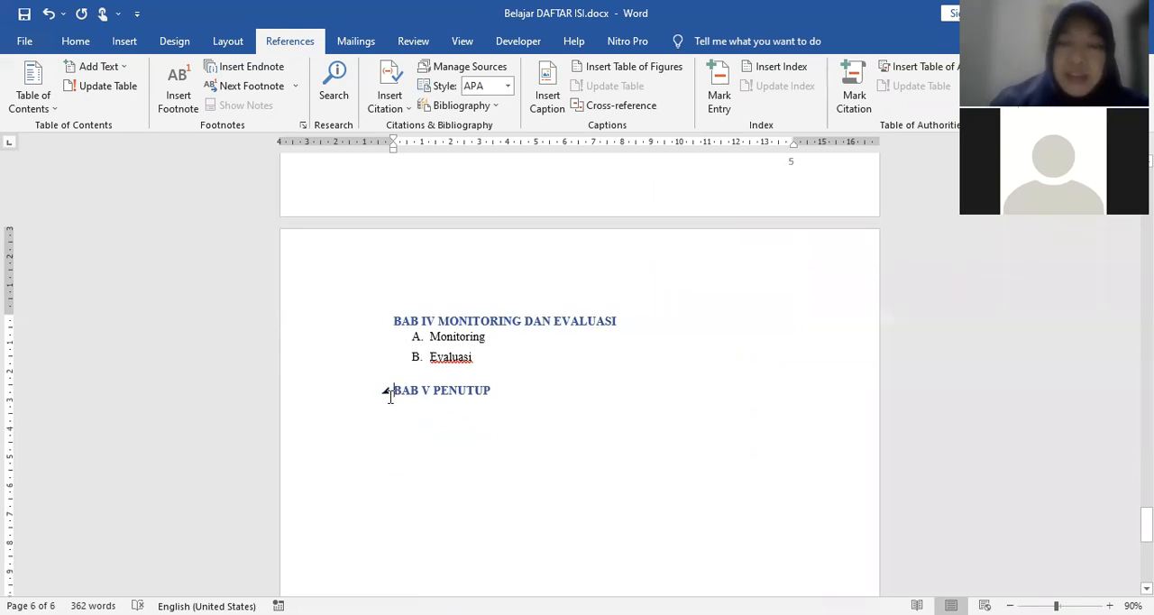
pyautogui.hotkey('ctrl', 'Return')
# Step: Add an unnumbered line reading "Tambah data" below the Mekanisme Seleksi item under BAB III
pyautogui.scroll(15, 541, 433)
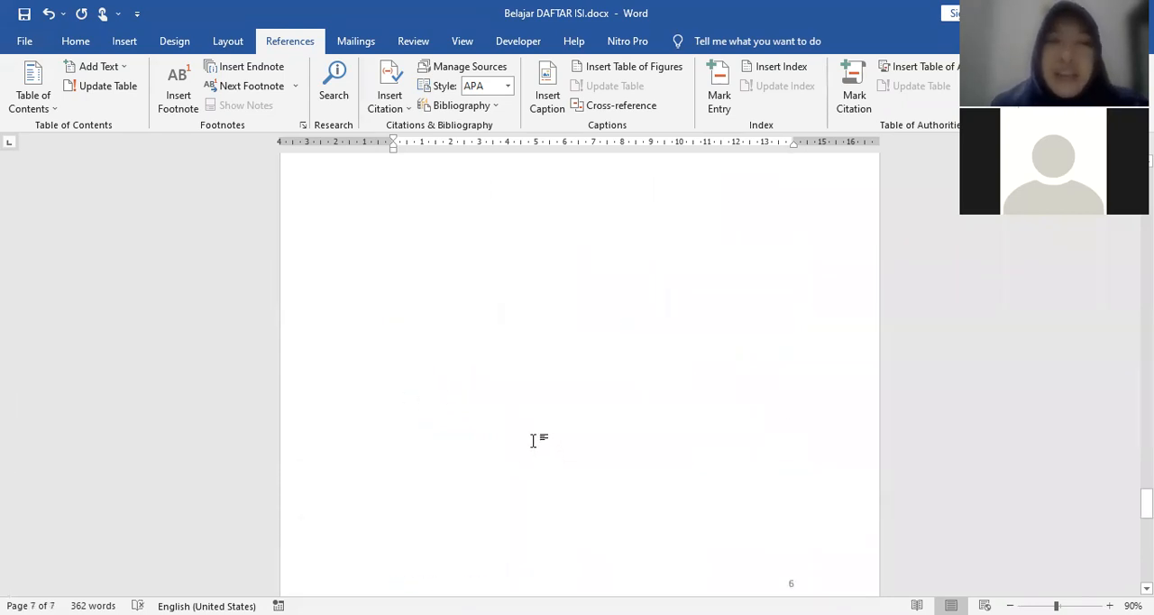
pyautogui.scroll(10, 525, 327)
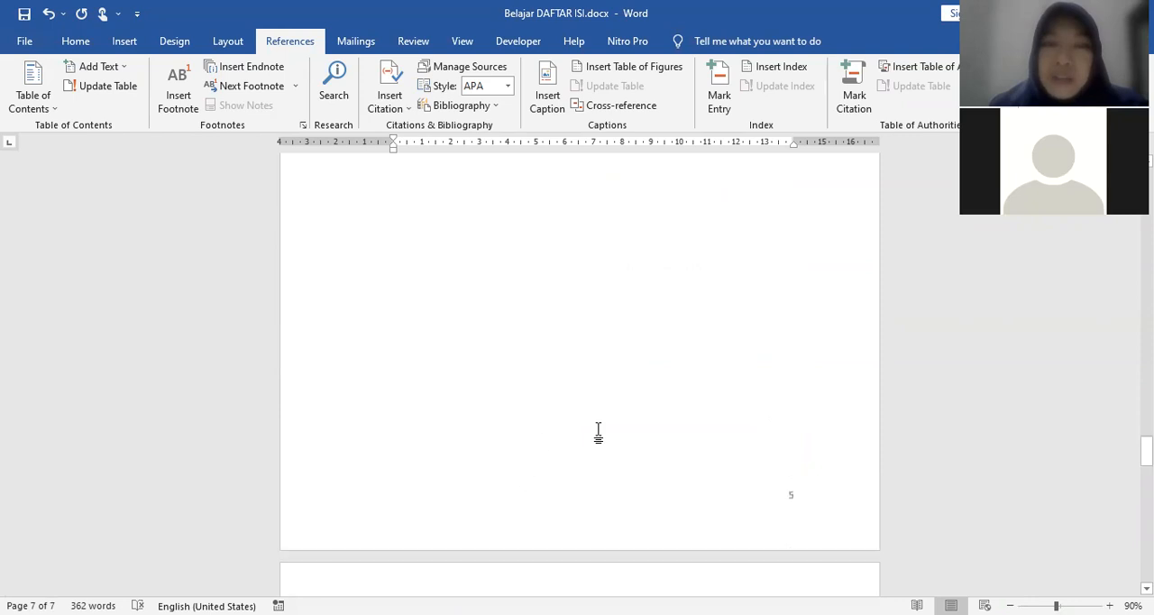
pyautogui.scroll(5, 644, 370)
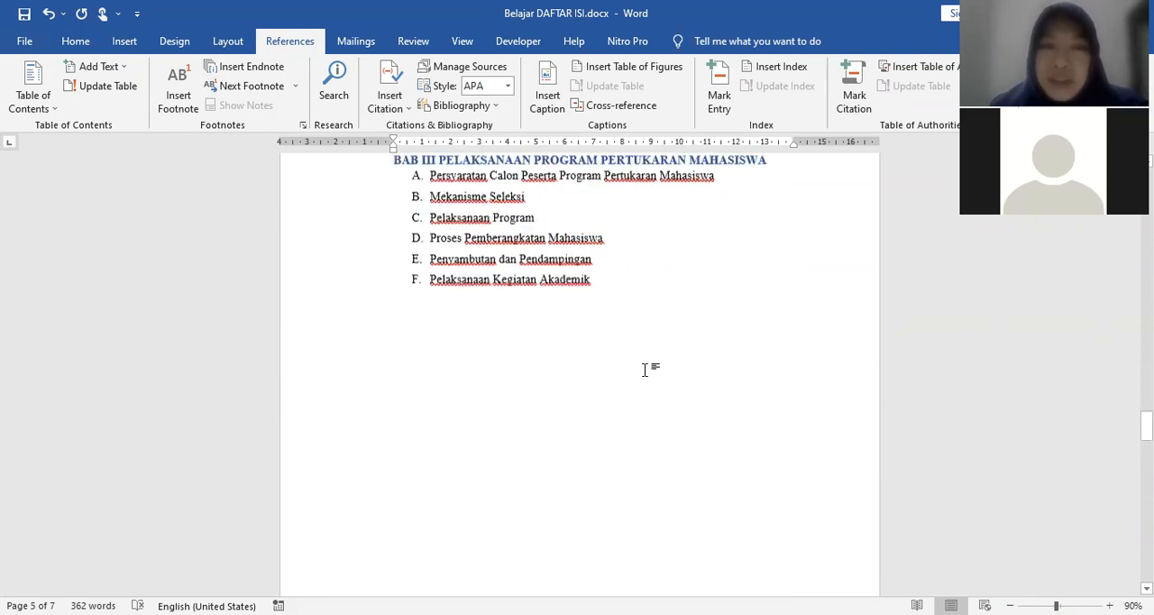
pyautogui.click(542, 340)
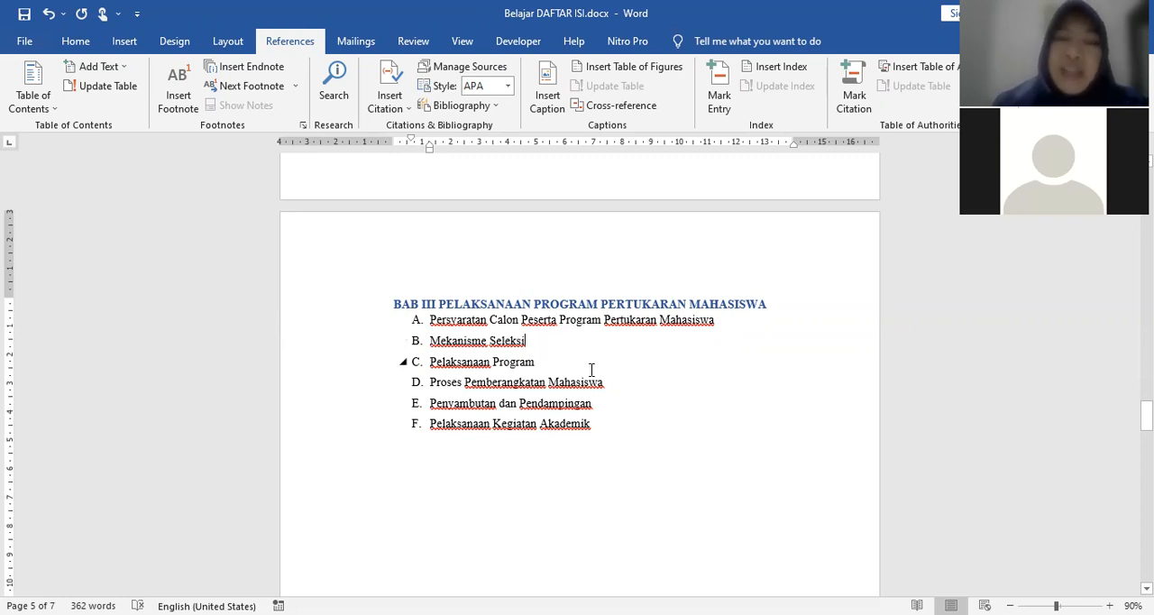
pyautogui.press('Return')
pyautogui.press('BackSpace')
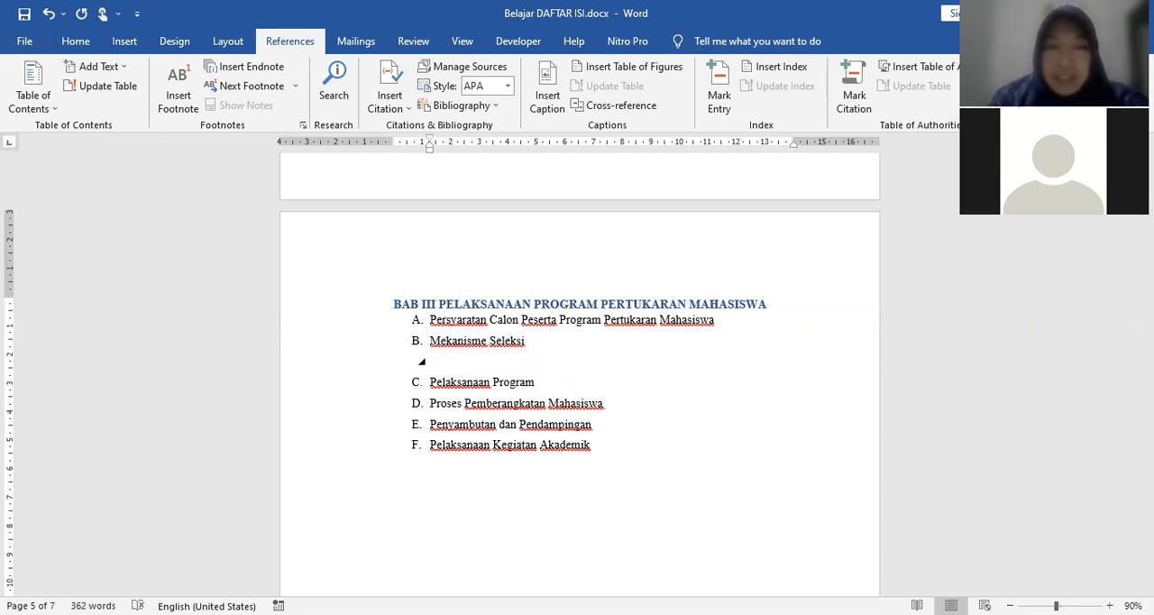
pyautogui.write('Tambah data')
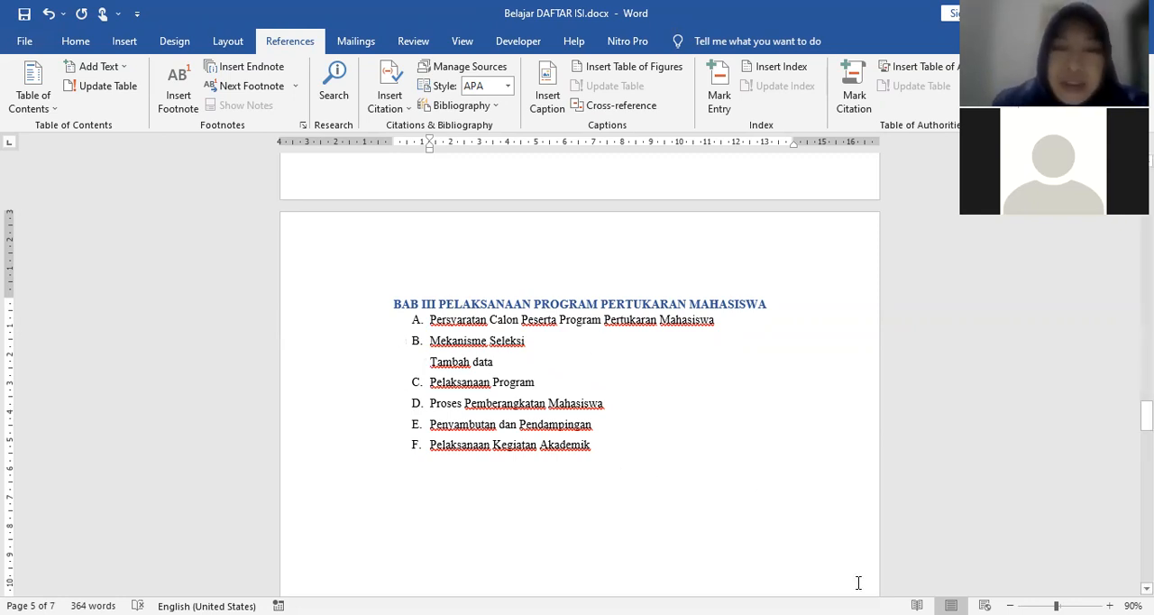
# Step: Insert two page breaks before the Pelaksanaan Program item under BAB III
pyautogui.scroll(2, 858, 581)
pyautogui.scroll(3, 663, 520)
pyautogui.scroll(-6, 665, 520)
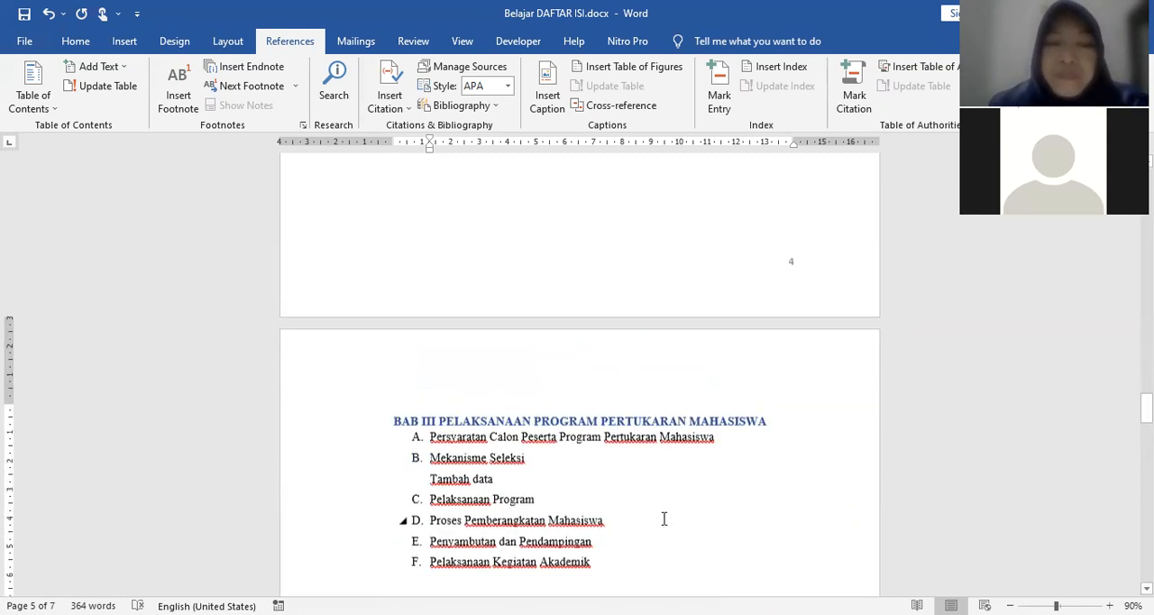
pyautogui.click(434, 347)
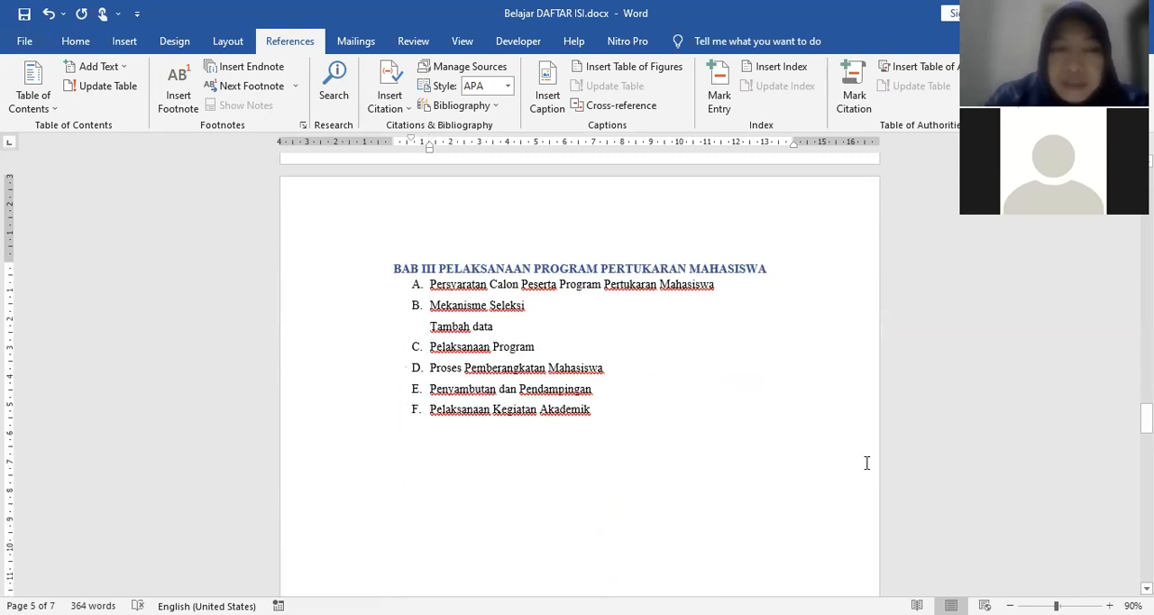
pyautogui.hotkey('ctrl', 'Return')
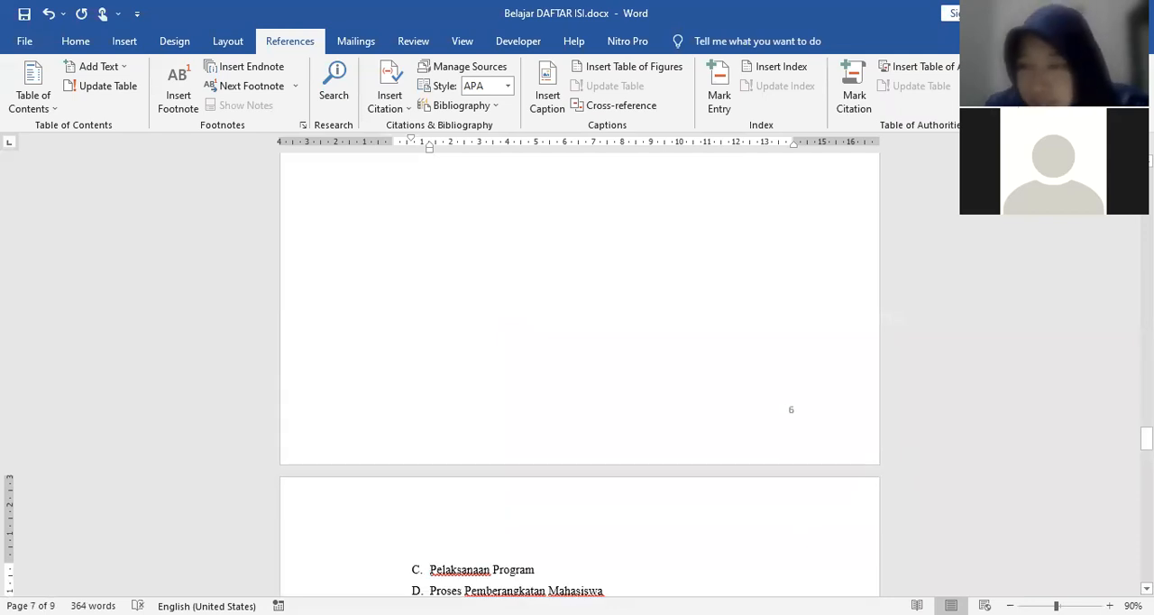
# Step: Examine the entries and page numbers in the DAFTAR ISI table on the first page before updating it
pyautogui.moveTo(1146, 437); pyautogui.dragTo(1145, 171)
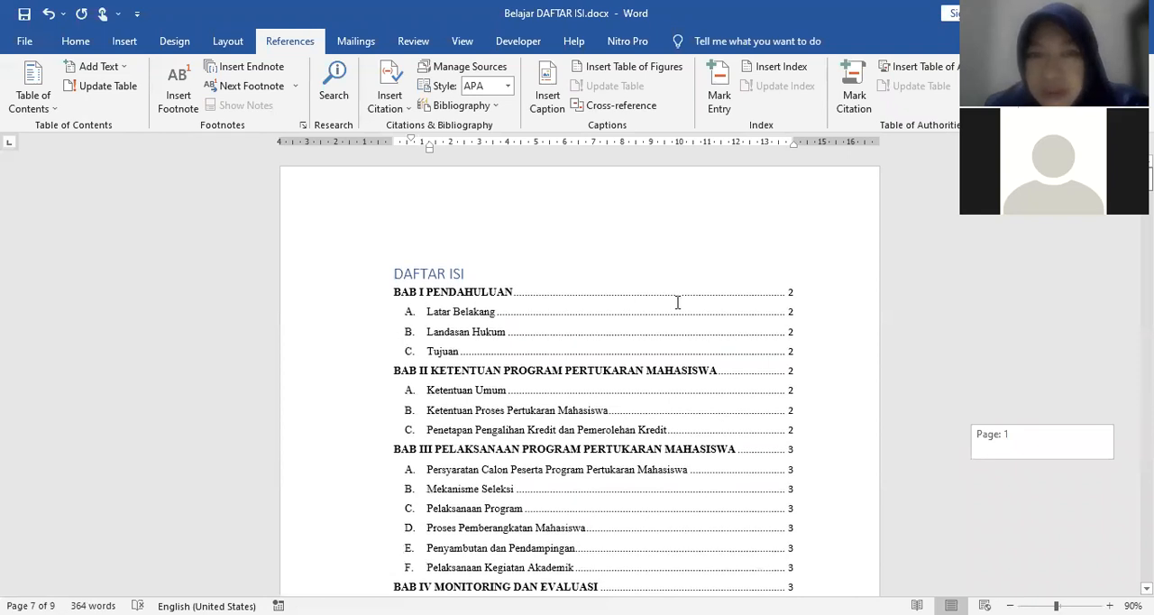
pyautogui.scroll(-3, 678, 302)
pyautogui.click(764, 293)
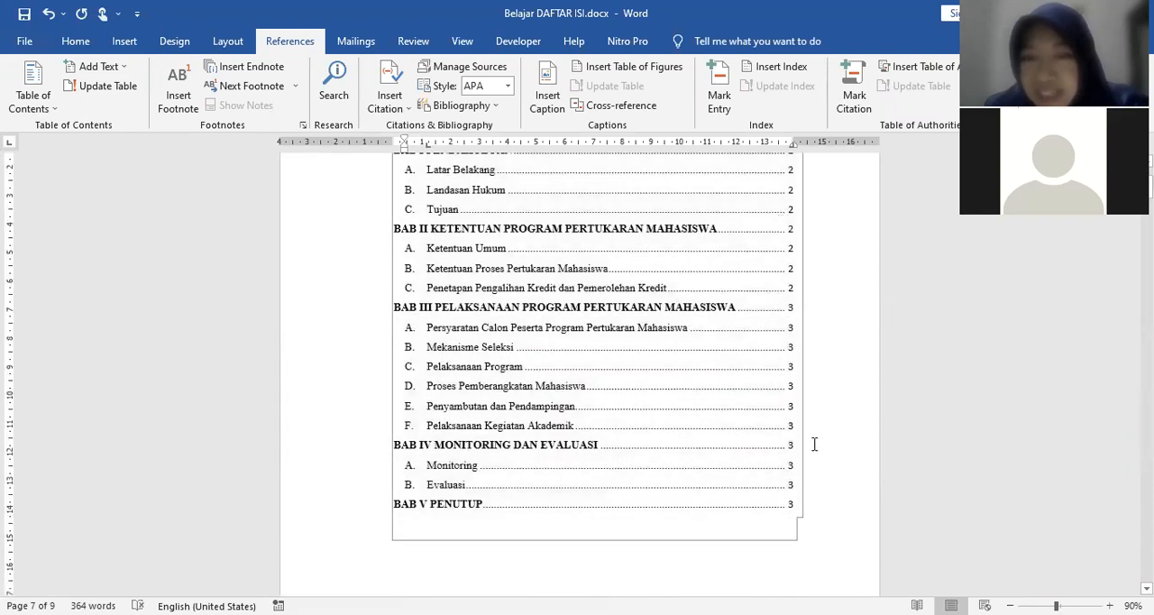
pyautogui.scroll(-1, 814, 442)
pyautogui.scroll(2, 784, 442)
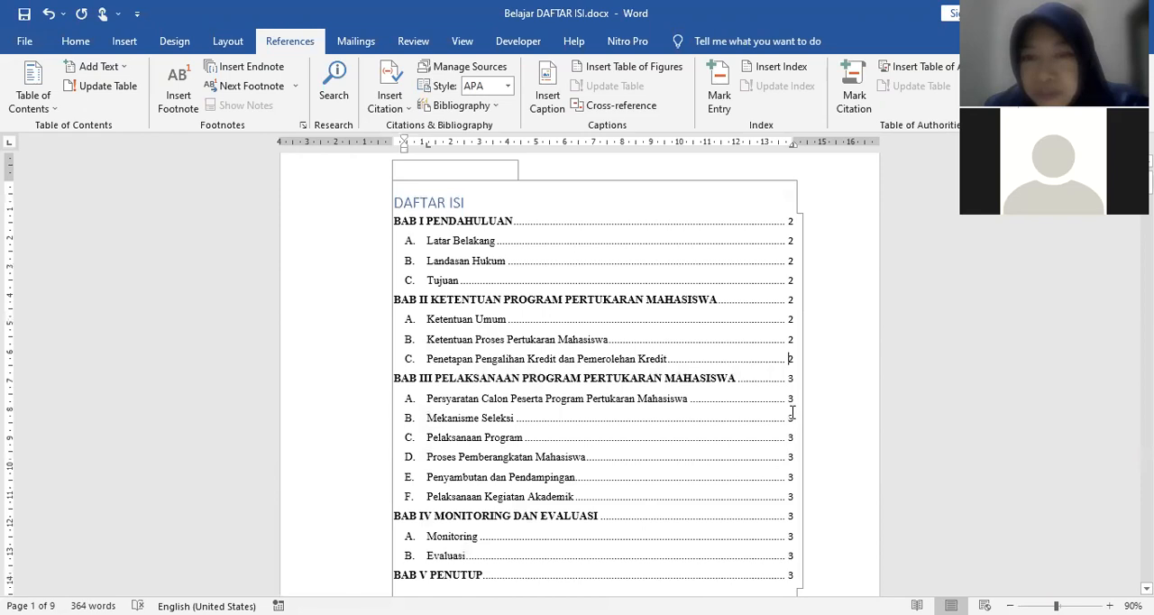
pyautogui.scroll(-1, 792, 412)
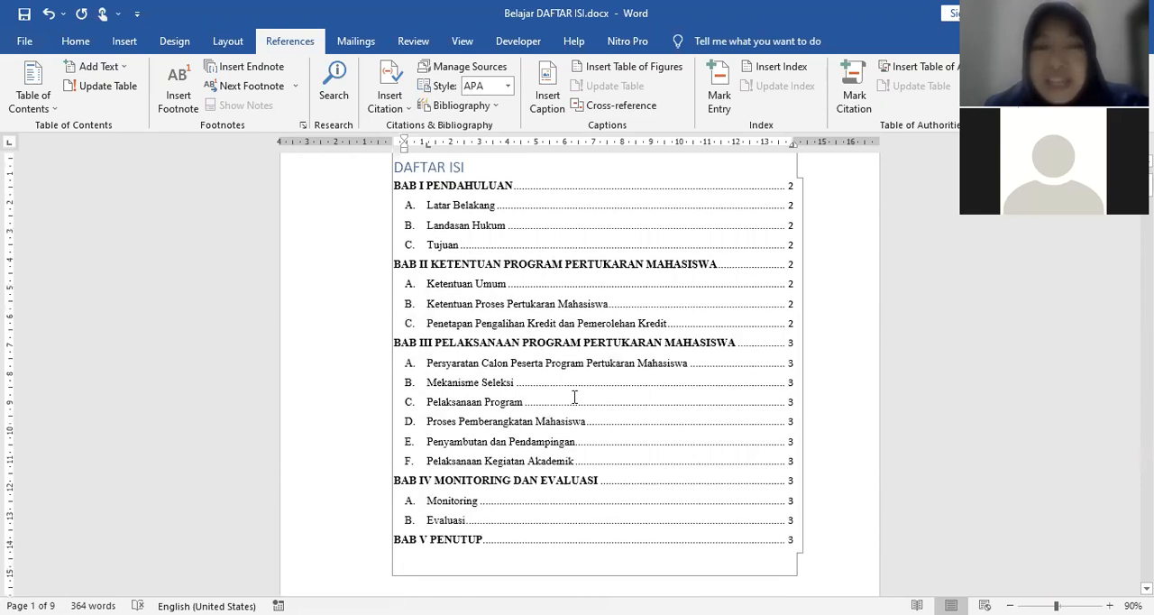
pyautogui.moveTo(587, 350); pyautogui.dragTo(650, 403)
pyautogui.scroll(2, 680, 318)
pyautogui.click(592, 243)
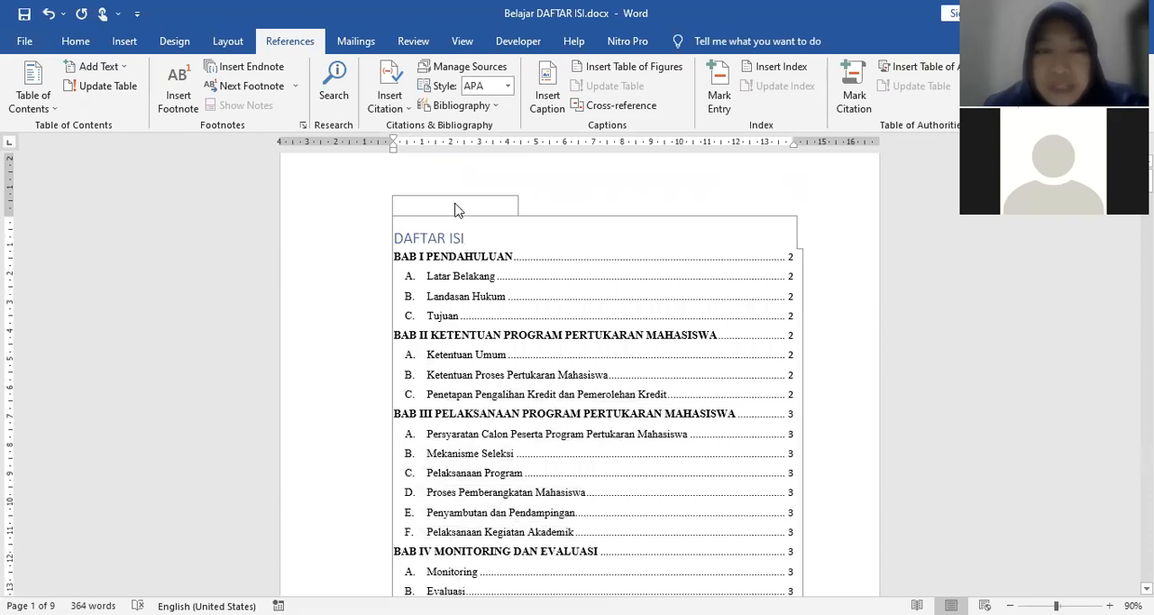
pyautogui.scroll(-6, 528, 304)
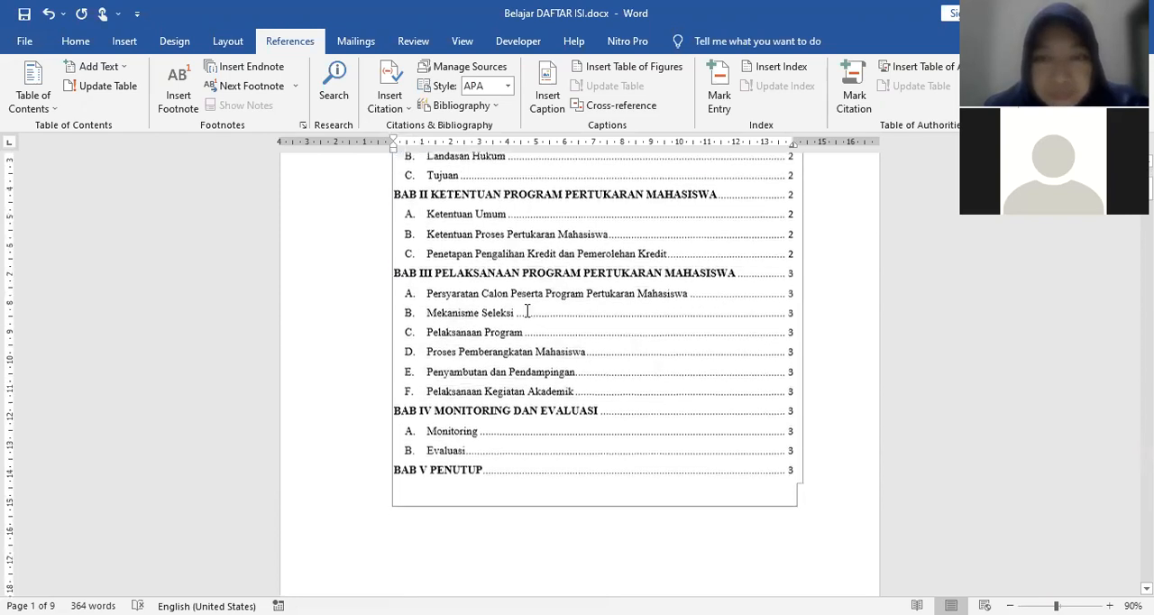
# Step: Update the entire DAFTAR ISI table of contents, including both its entries and page numbers
pyautogui.scroll(4, 749, 401)
pyautogui.scroll(3, 424, 231)
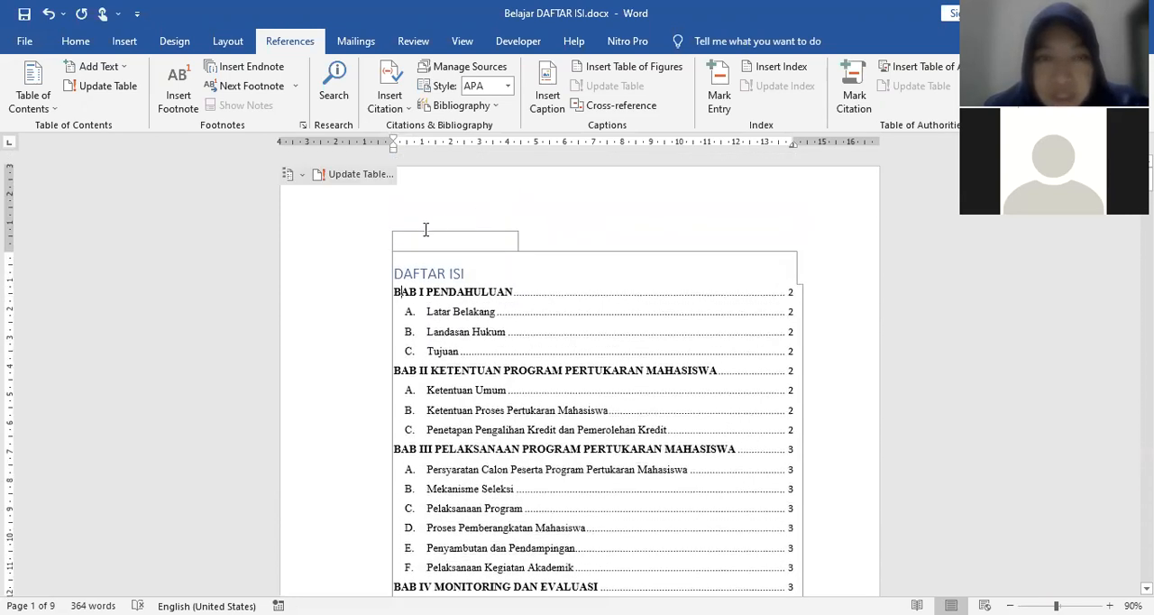
pyautogui.click(383, 177)
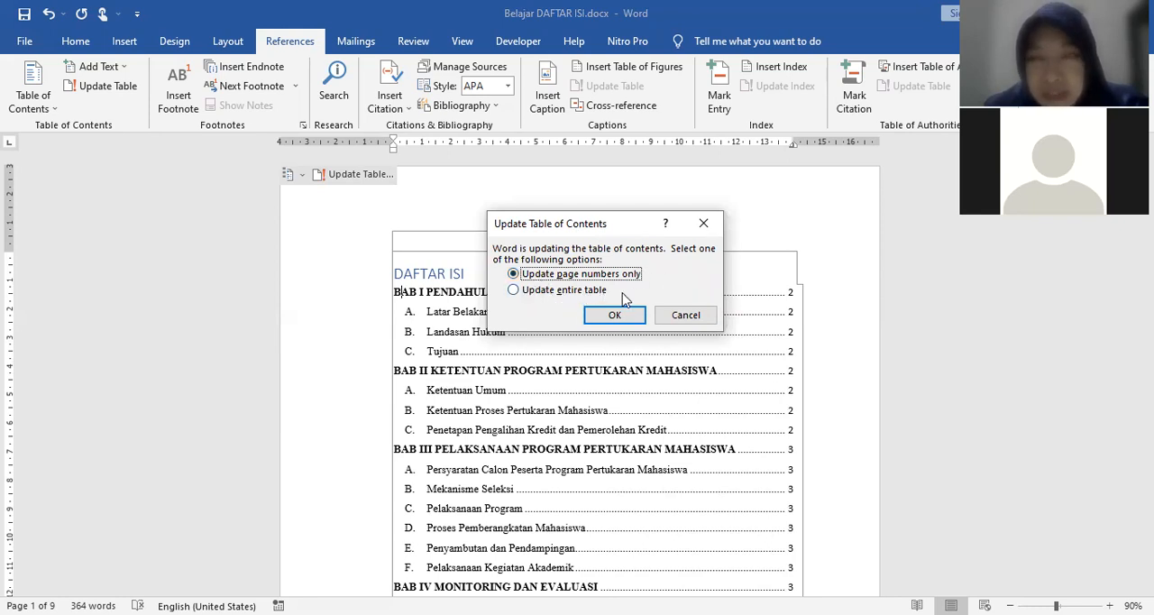
pyautogui.click(547, 293)
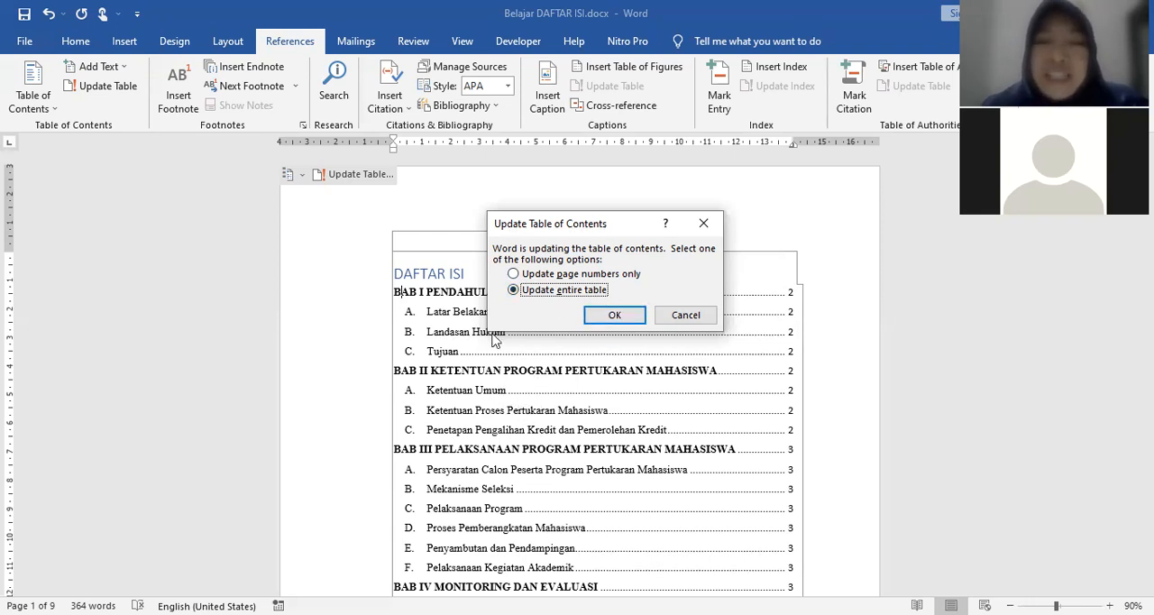
pyautogui.click(616, 322)
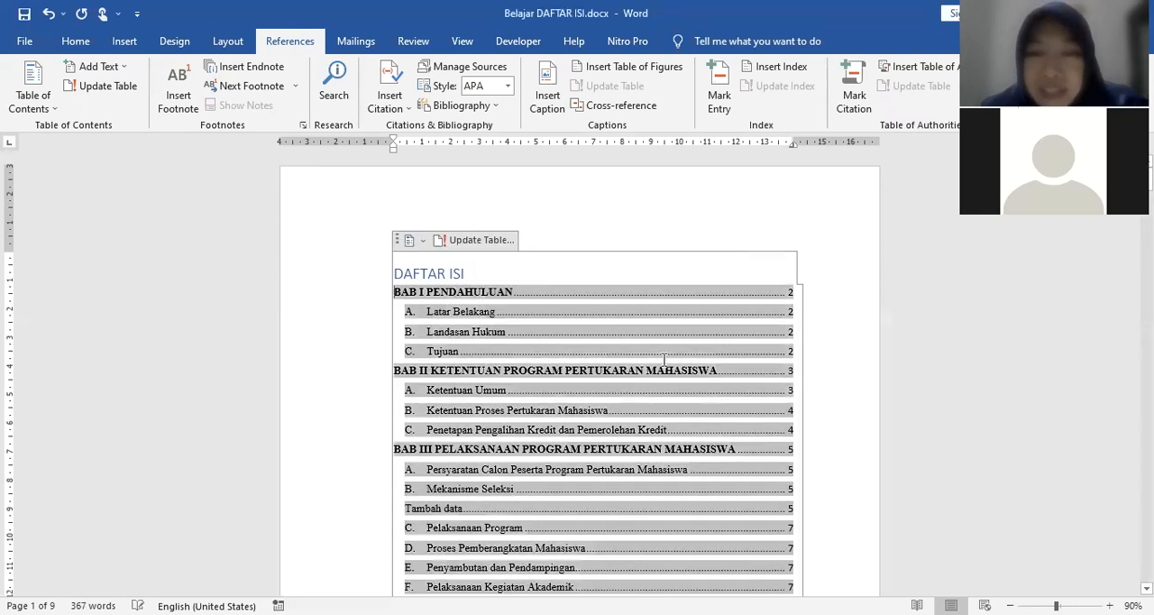
# Step: Check the entries and page numbers of the updated DAFTAR ISI table from BAB I to BAB V
pyautogui.scroll(-3, 789, 428)
pyautogui.scroll(-2, 789, 429)
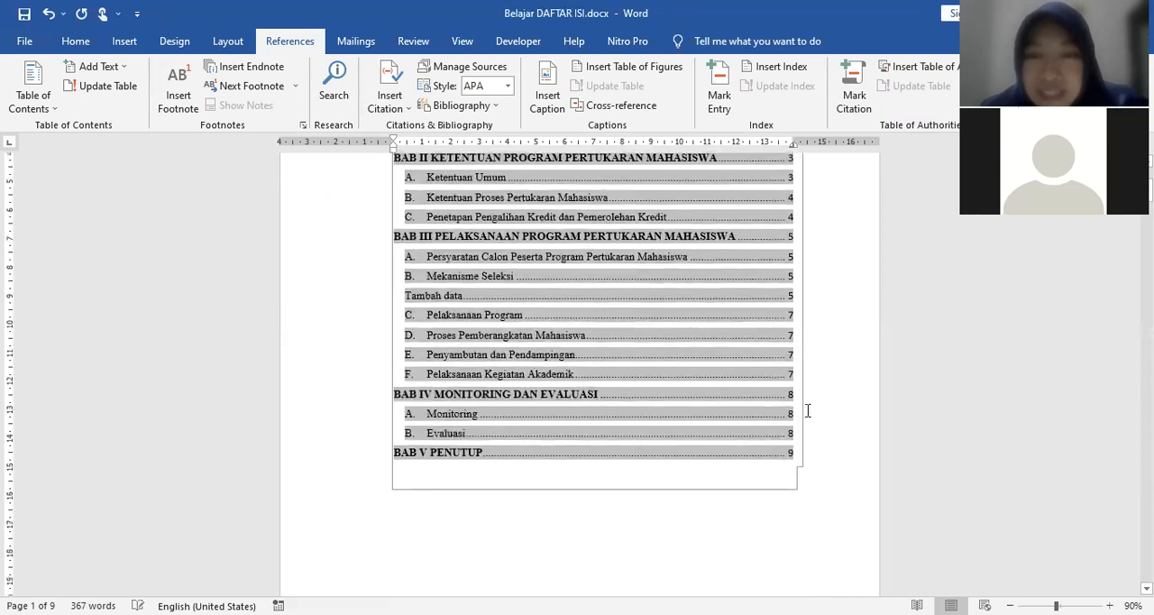
pyautogui.scroll(4, 830, 352)
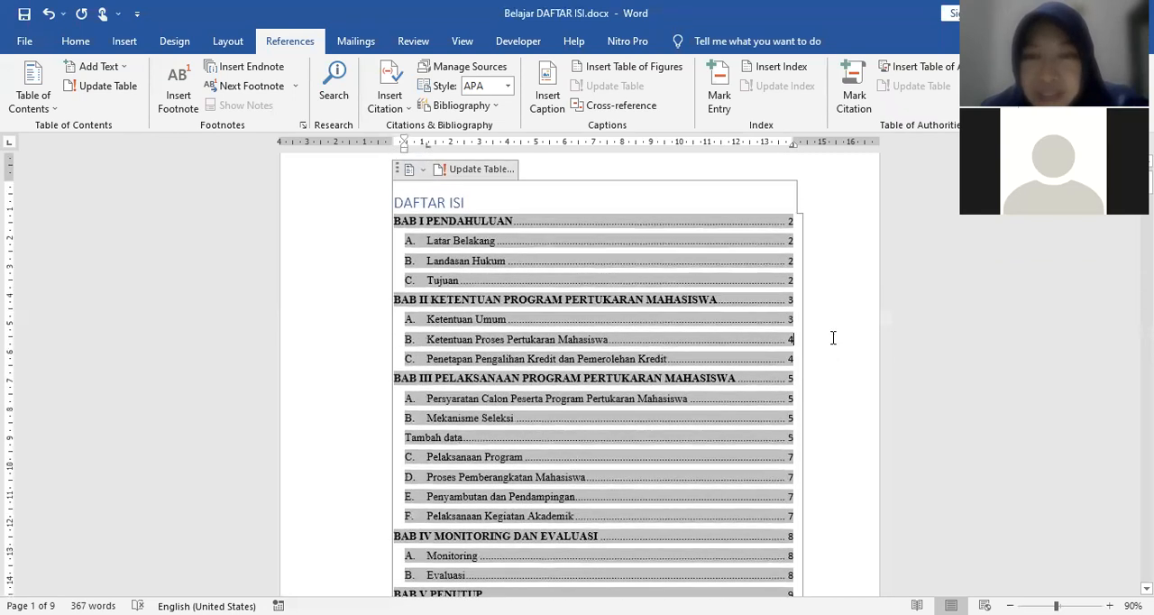
pyautogui.click(712, 187)
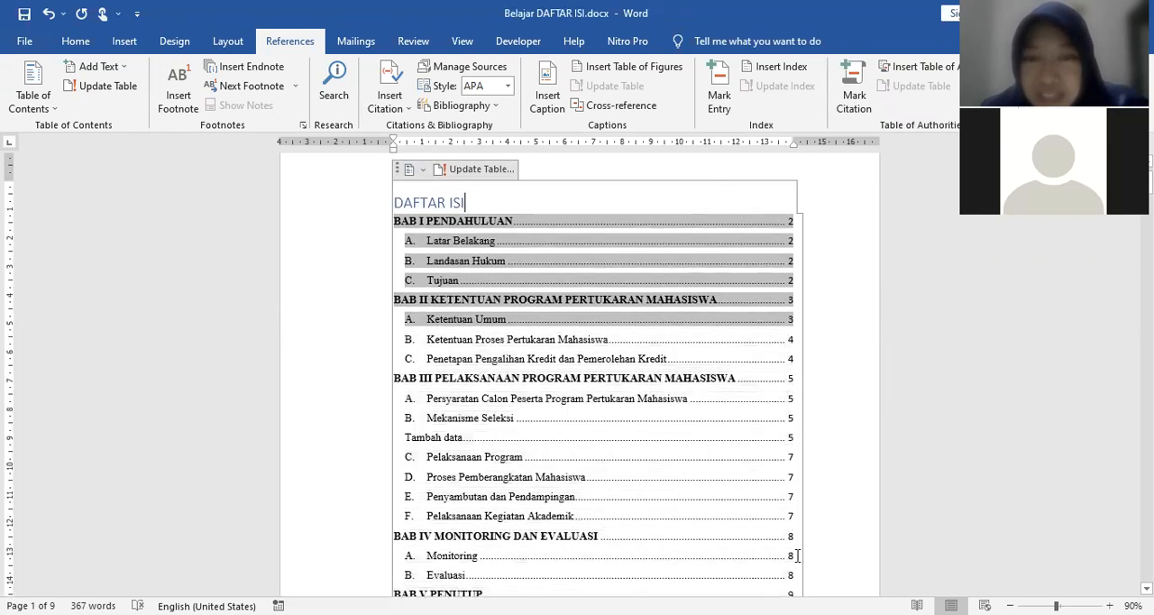
pyautogui.scroll(-3, 748, 538)
pyautogui.click(667, 512)
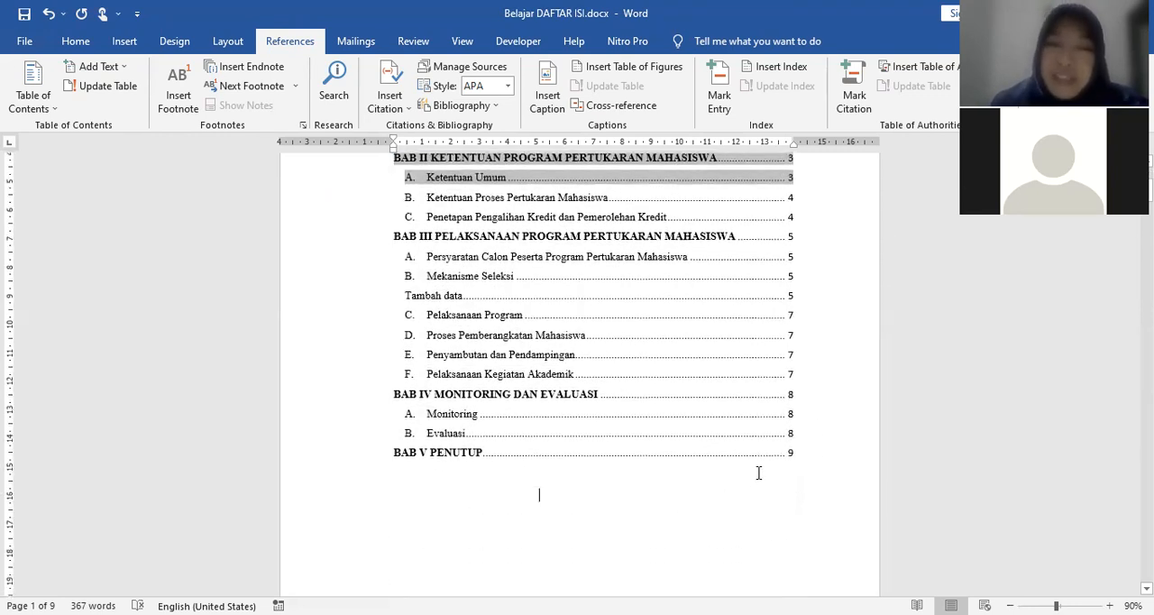
pyautogui.scroll(-6, 616, 481)
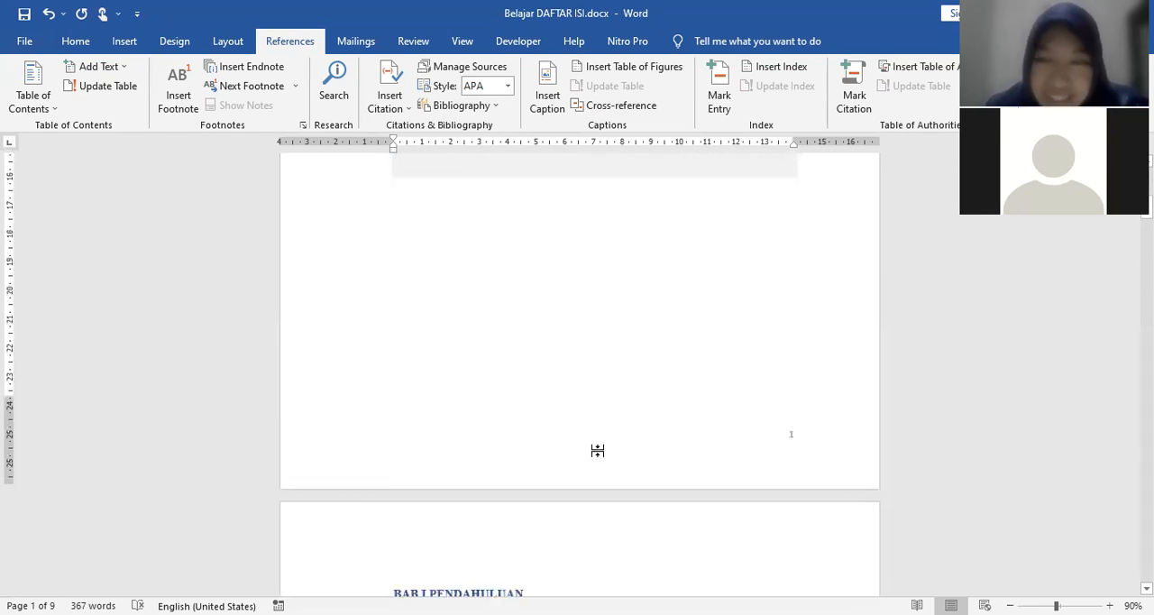
pyautogui.scroll(-12, 597, 450)
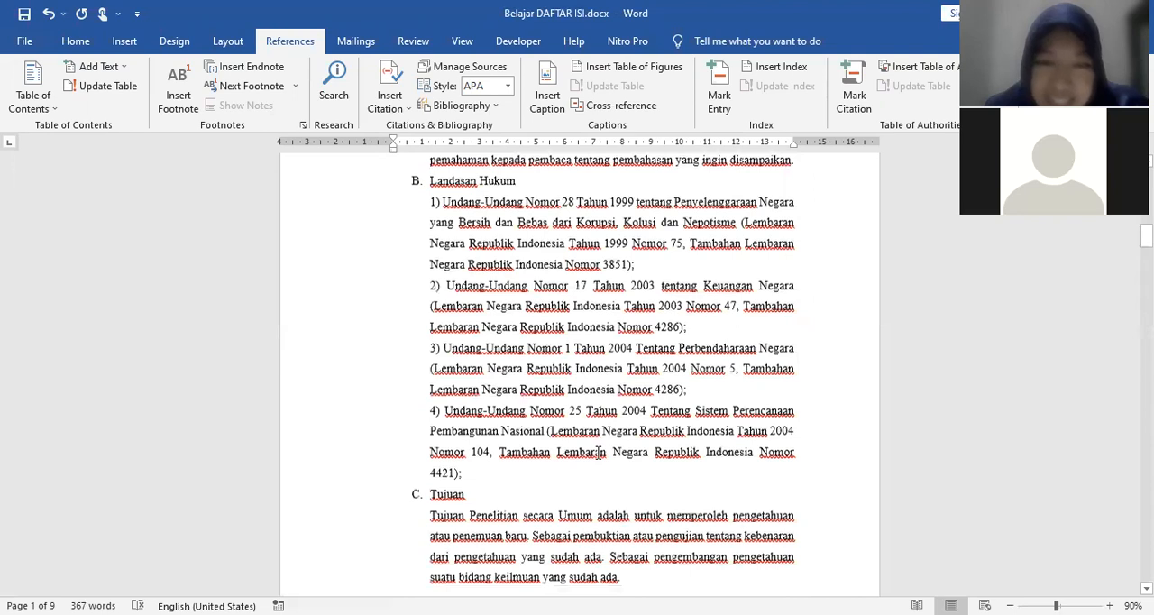
# Step: Save the document with the updated table of contents
pyautogui.scroll(-19, 598, 453)
pyautogui.click(25, 15)
# Step: Review the BAB I and BAB II body pages and the page numbers listed in the DAFTAR ISI table
pyautogui.scroll(8, 553, 425)
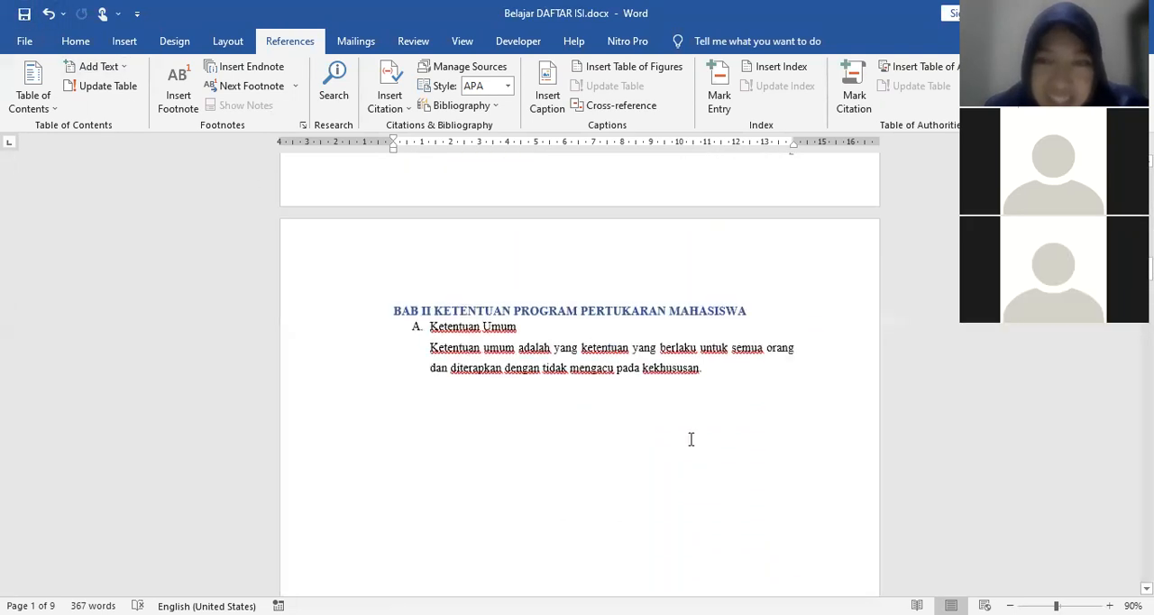
pyautogui.scroll(18, 686, 446)
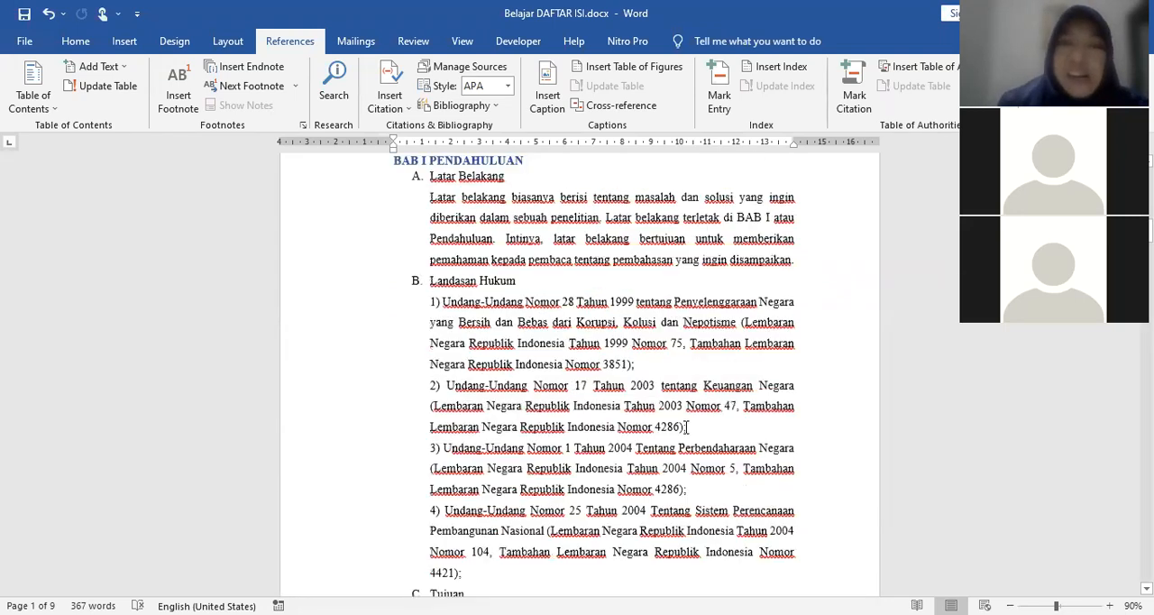
pyautogui.scroll(15, 678, 408)
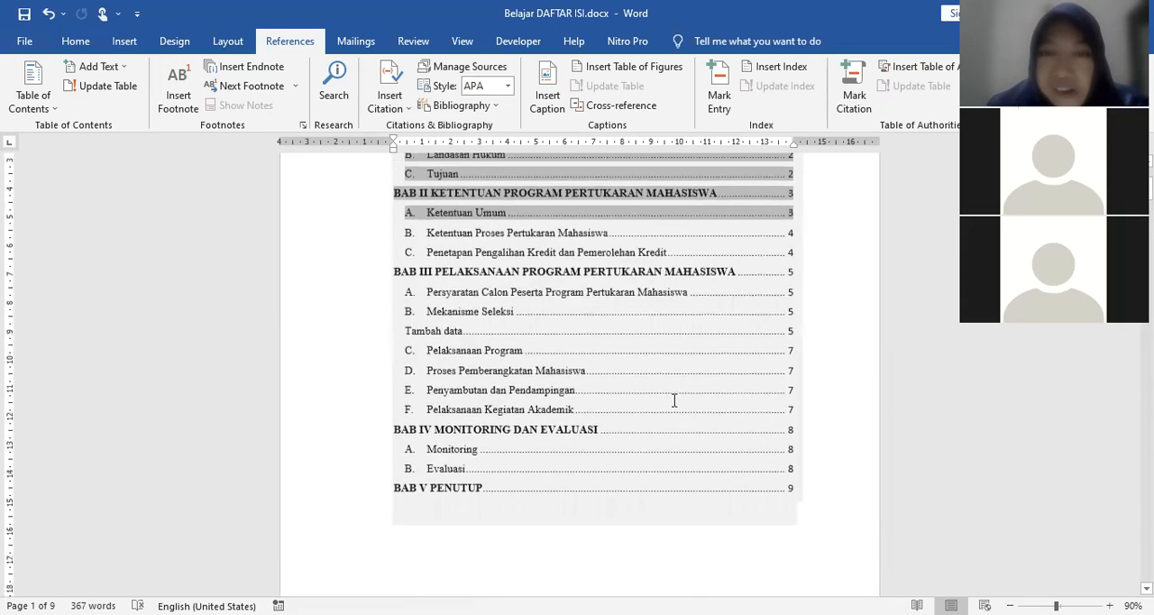
pyautogui.scroll(3, 672, 394)
pyautogui.click(827, 306)
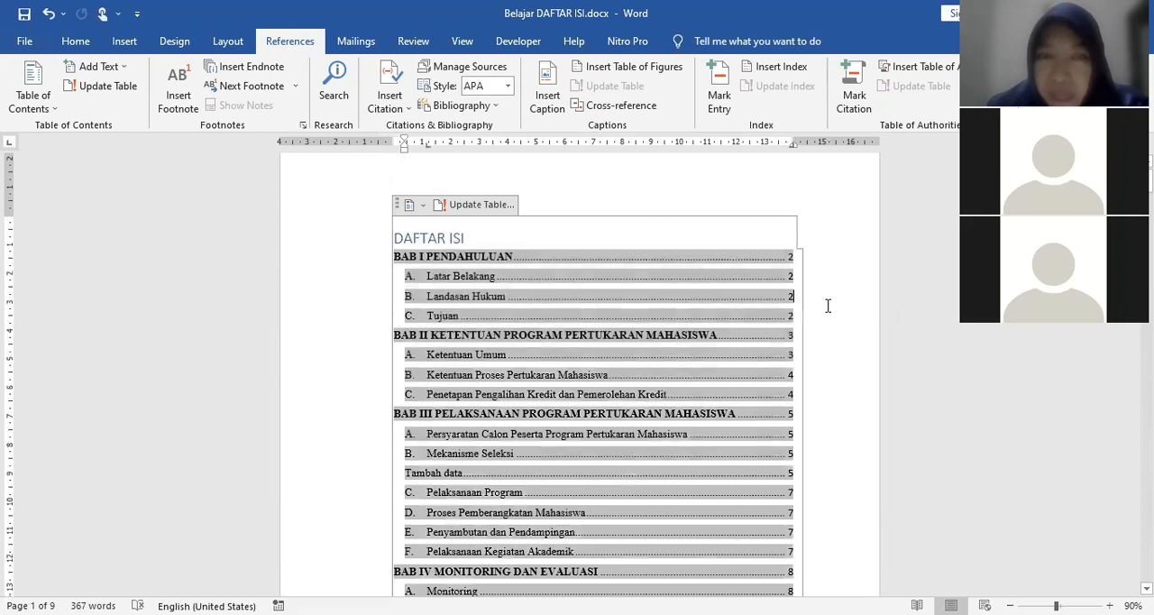
pyautogui.scroll(-3, 831, 320)
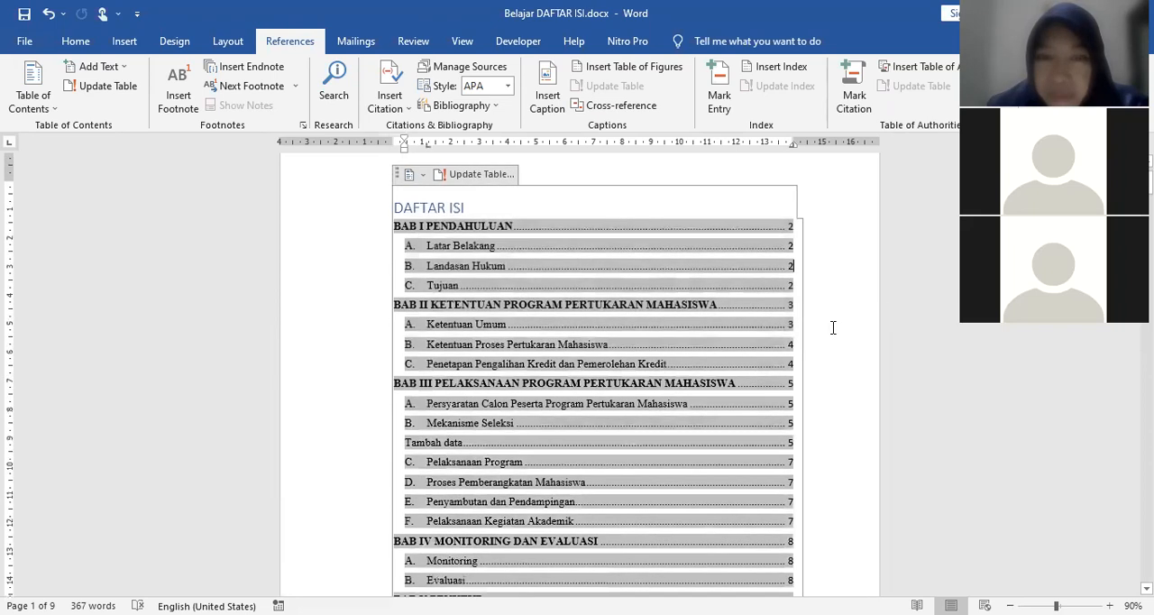
pyautogui.scroll(-2, 833, 328)
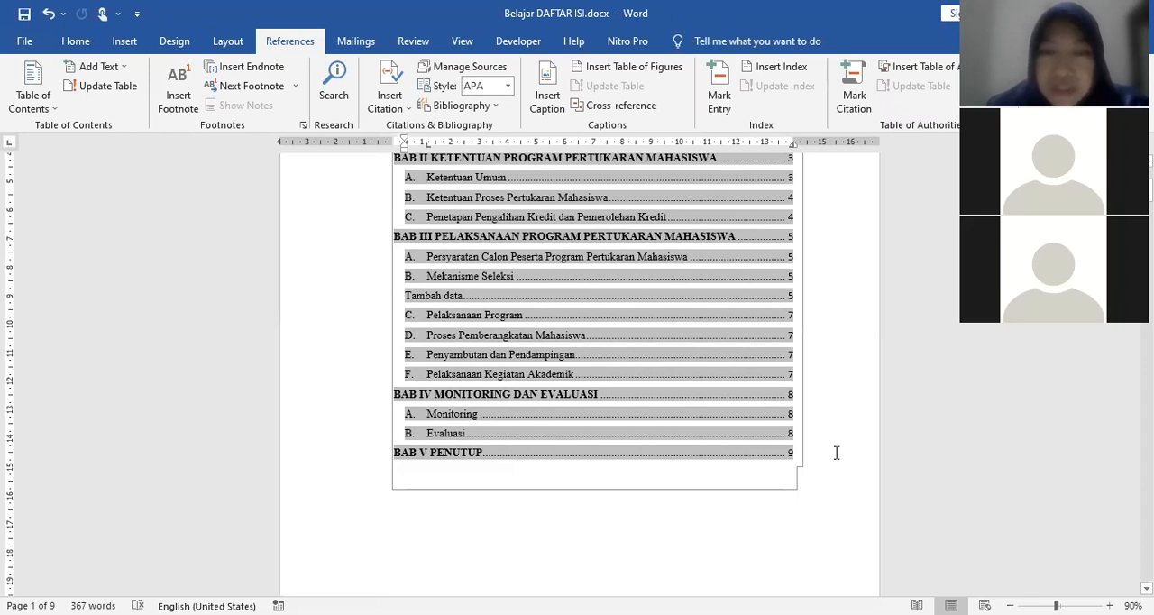
pyautogui.scroll(-4, 836, 453)
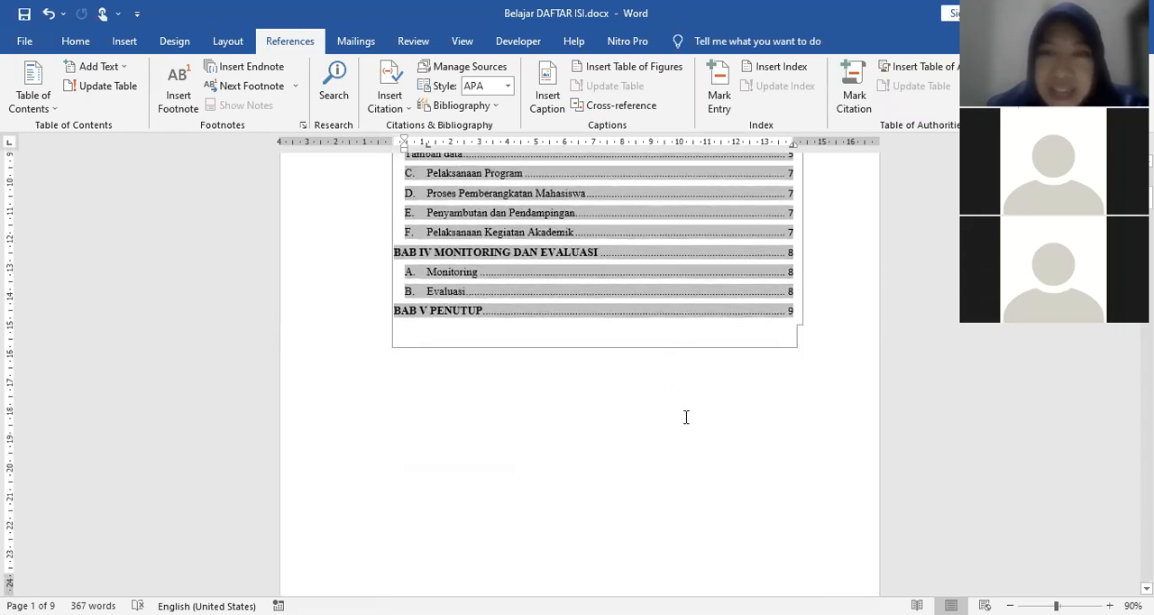
pyautogui.scroll(4, 685, 417)
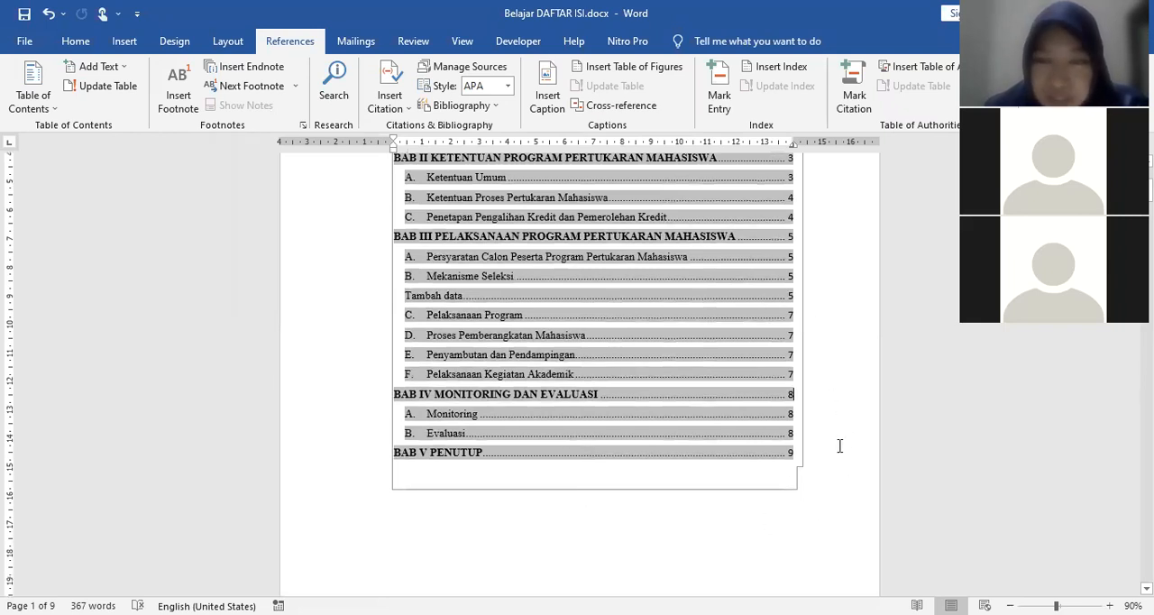
pyautogui.scroll(5, 840, 445)
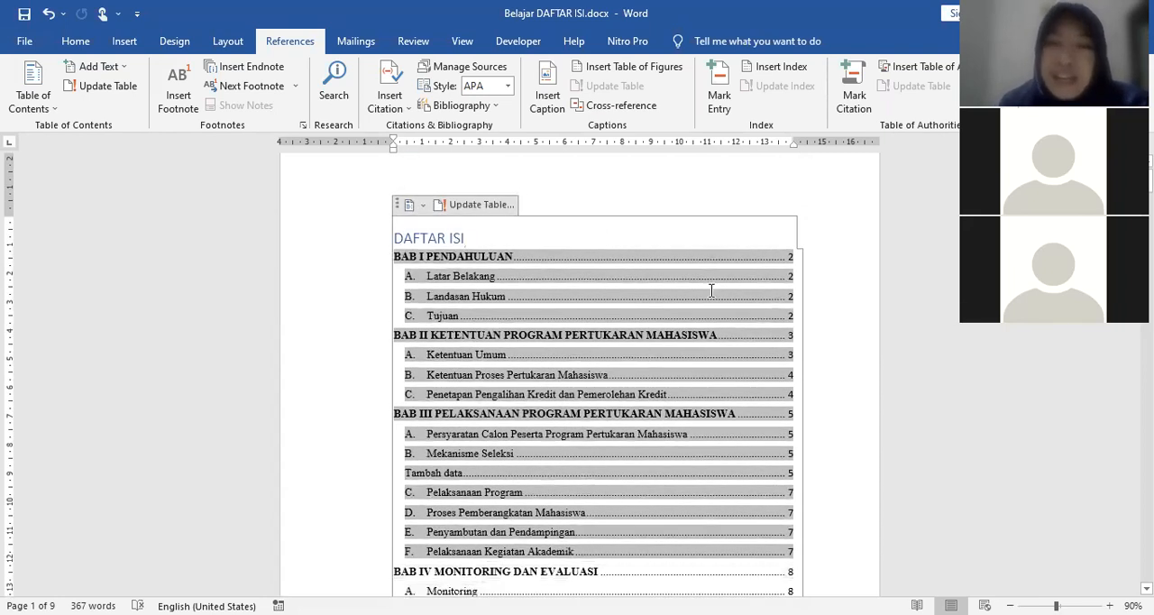
# Step: Review the DAFTAR ISI entries and their page numbers from BAB I PENDAHULUAN down to BAB V PENUTUP
pyautogui.scroll(-2, 828, 317)
pyautogui.scroll(-1, 827, 317)
pyautogui.scroll(3, 827, 318)
pyautogui.scroll(-2, 827, 318)
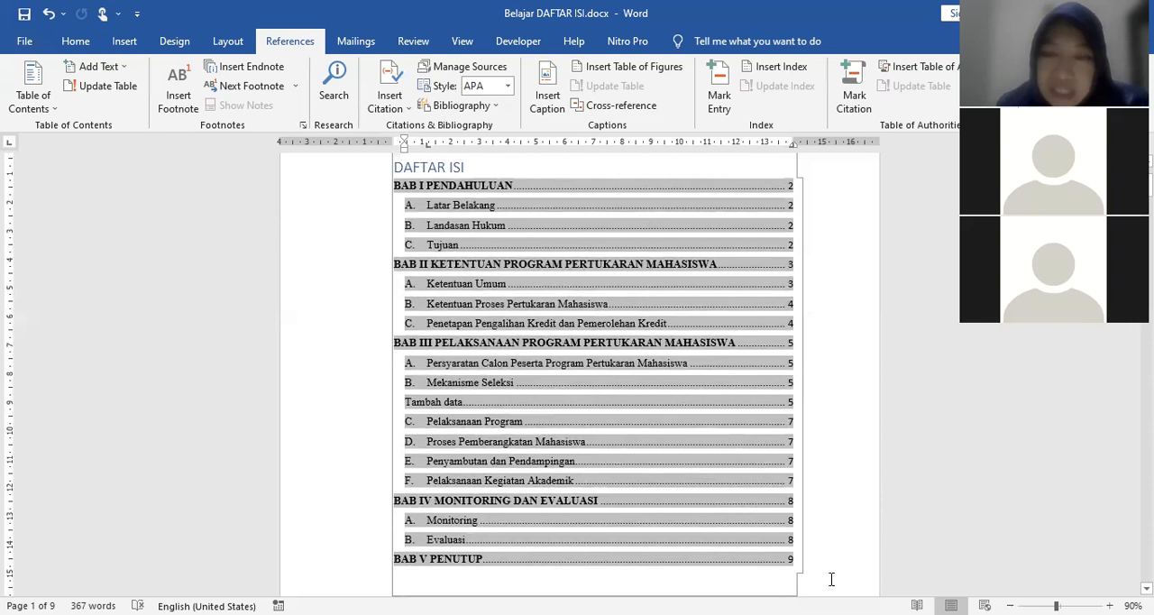
pyautogui.click(831, 578)
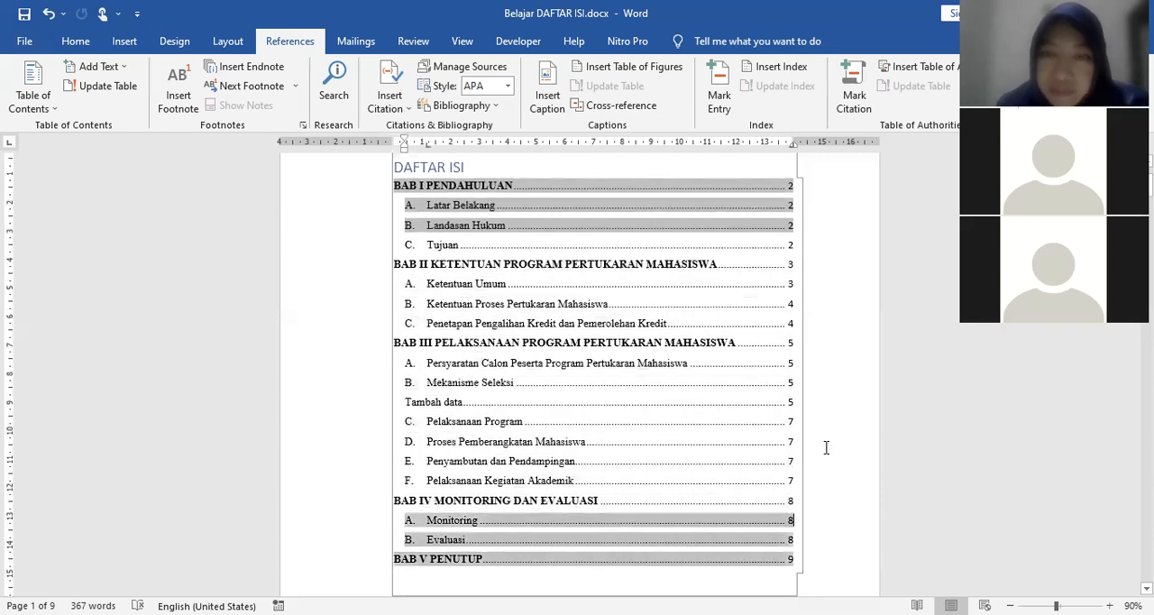
pyautogui.scroll(-2, 814, 510)
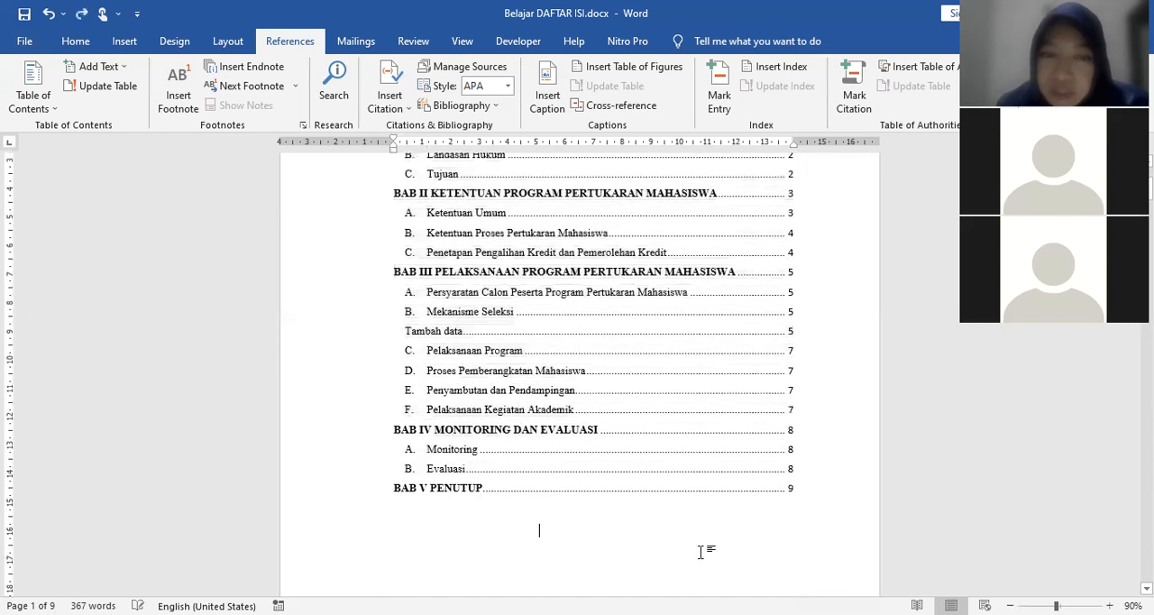
pyautogui.scroll(1, 839, 521)
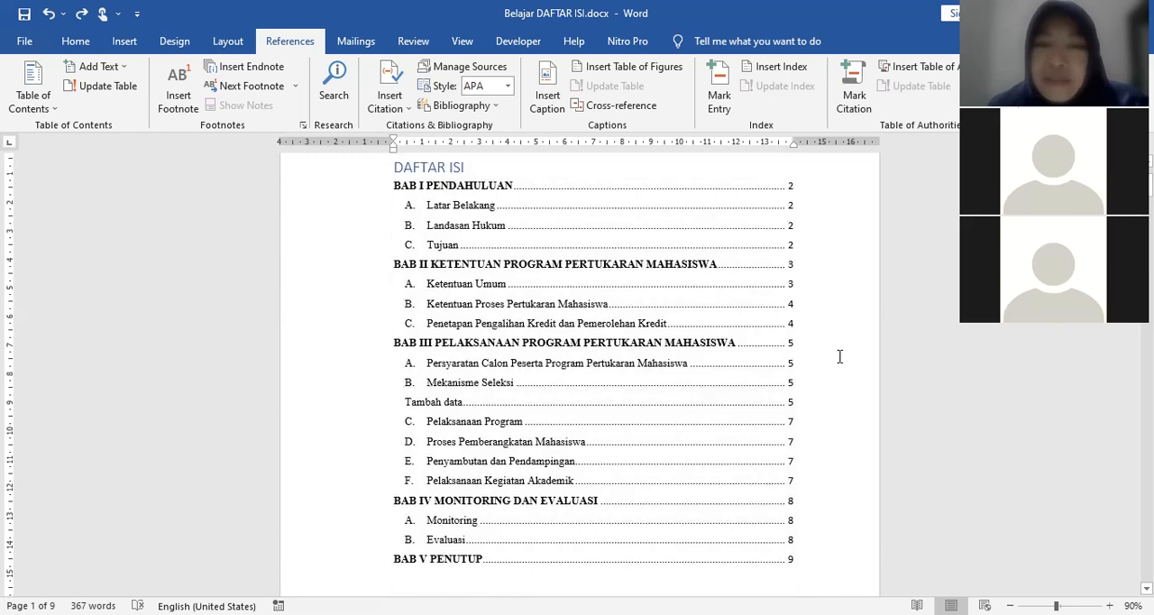
pyautogui.click(845, 370)
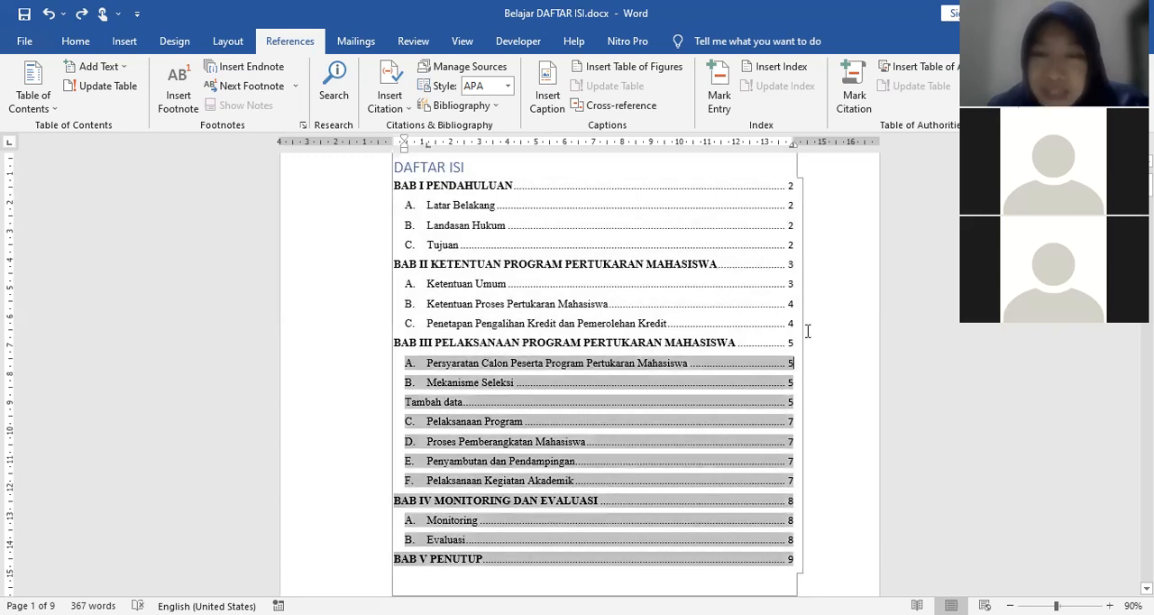
pyautogui.click(819, 332)
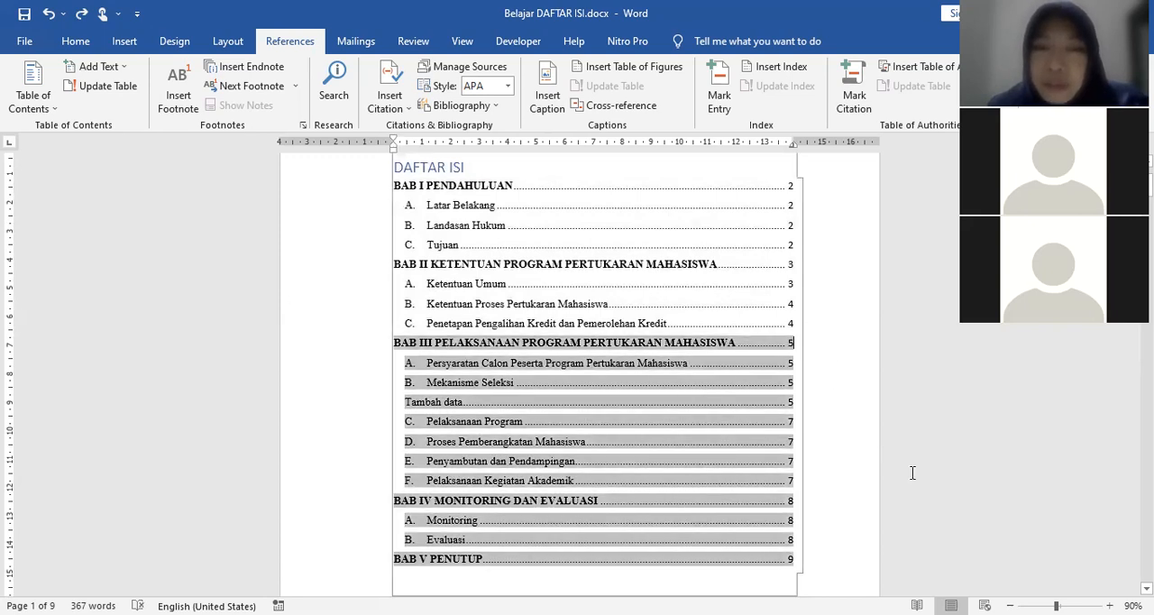
pyautogui.click(447, 307)
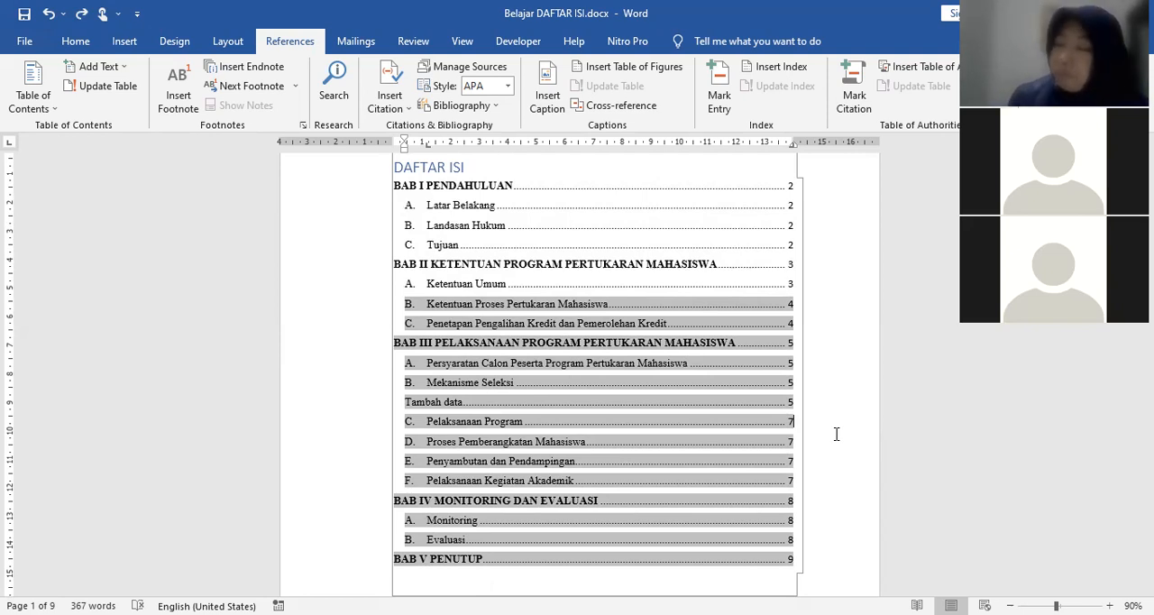
pyautogui.click(839, 304)
pyautogui.scroll(-9, 582, 206)
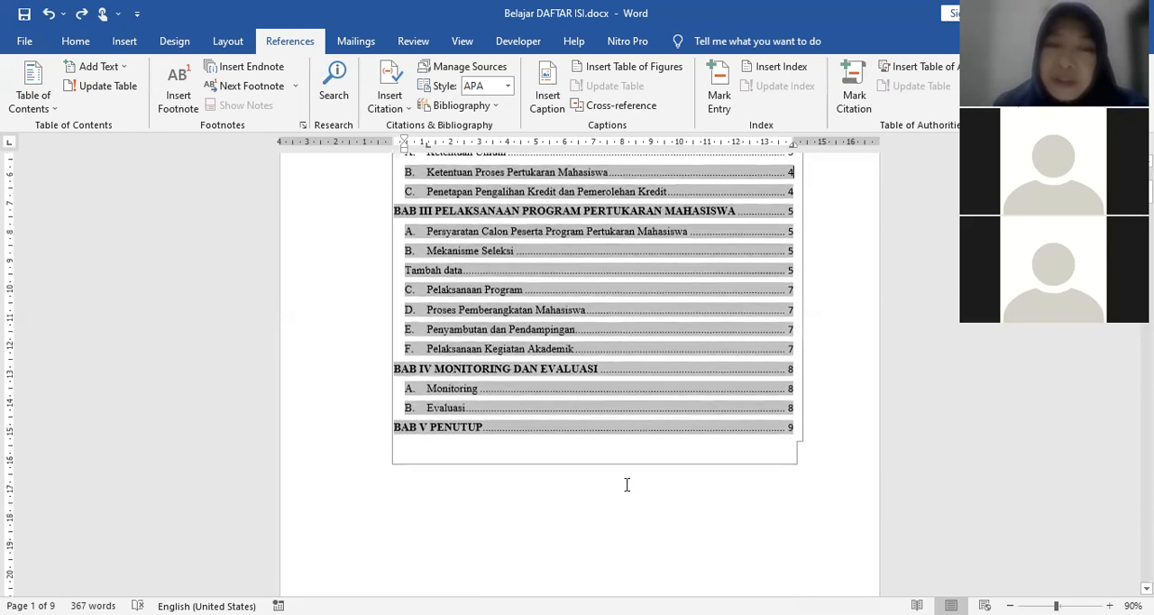
# Step: Examine the page break between the DAFTAR ISI page and BAB I, and the BAB I sections from Latar Belakang to Tujuan
pyautogui.scroll(-3, 495, 416)
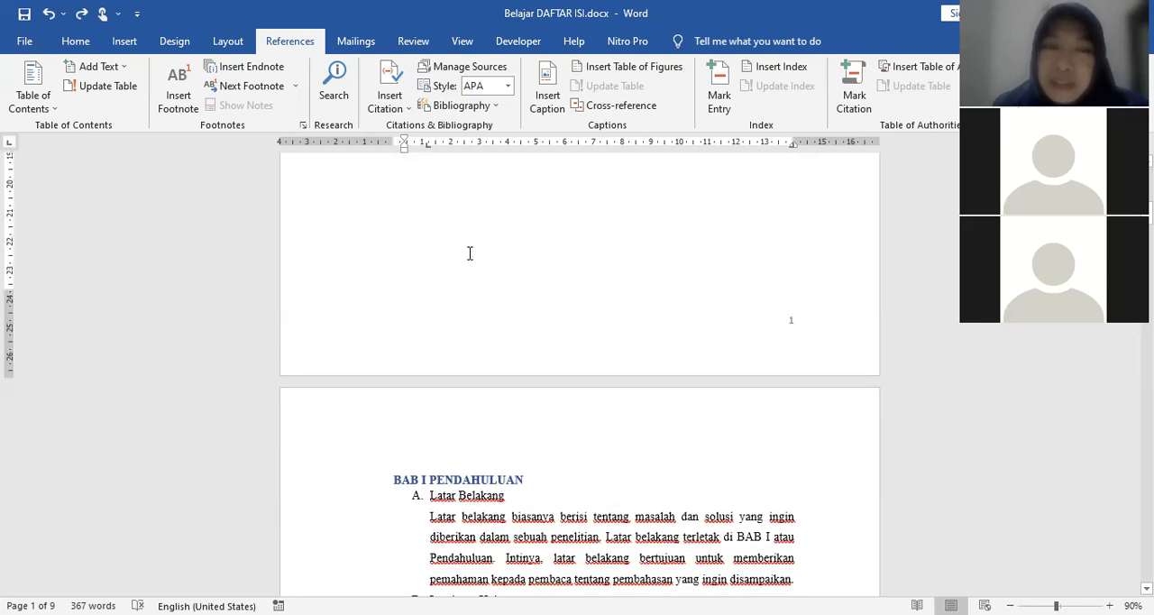
pyautogui.scroll(3, 464, 246)
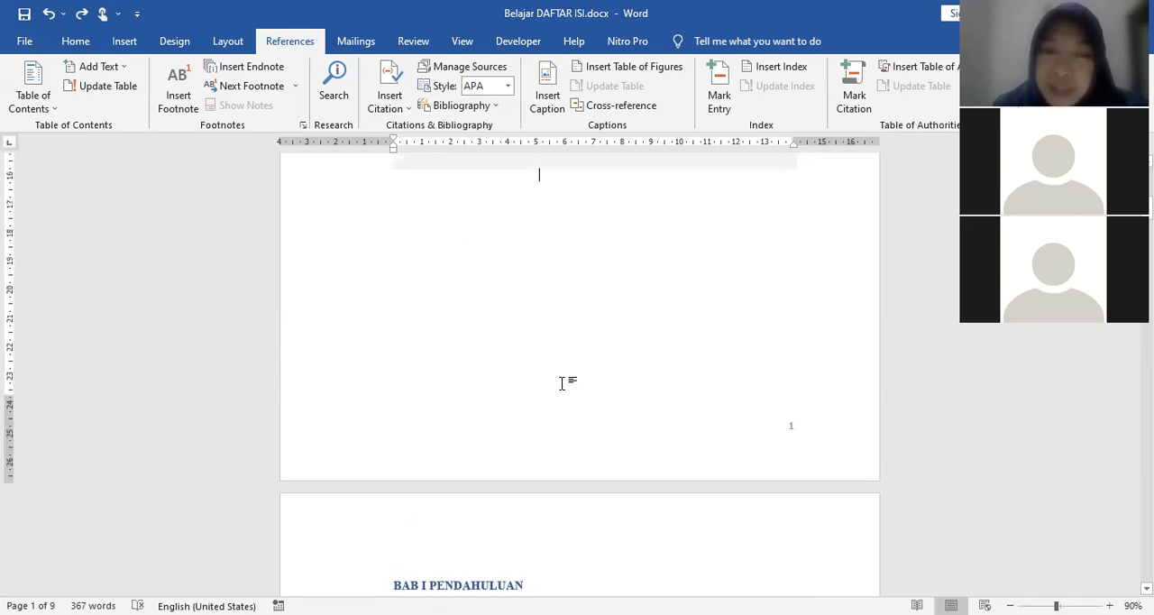
pyautogui.scroll(-3, 582, 414)
pyautogui.click(635, 464)
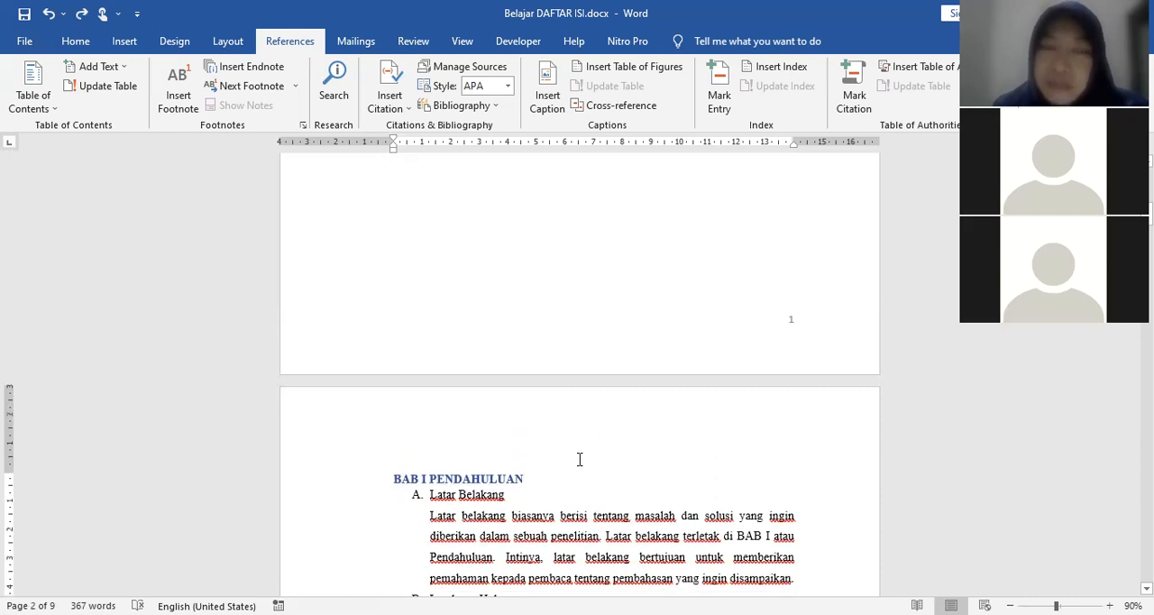
pyautogui.scroll(3, 730, 493)
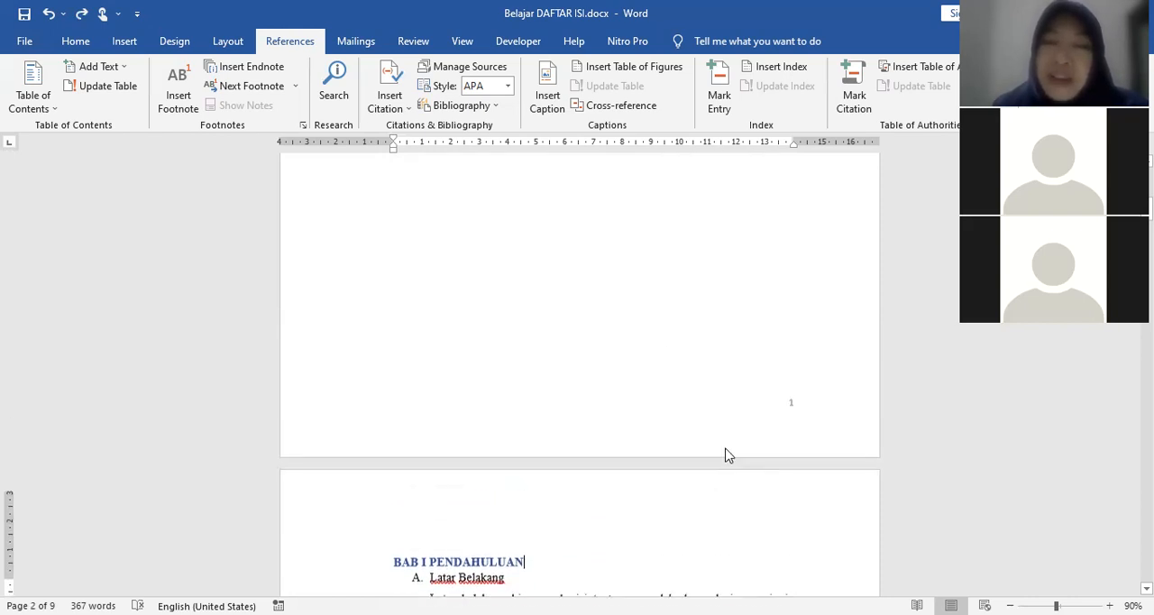
pyautogui.click(588, 320)
pyautogui.scroll(-3, 621, 380)
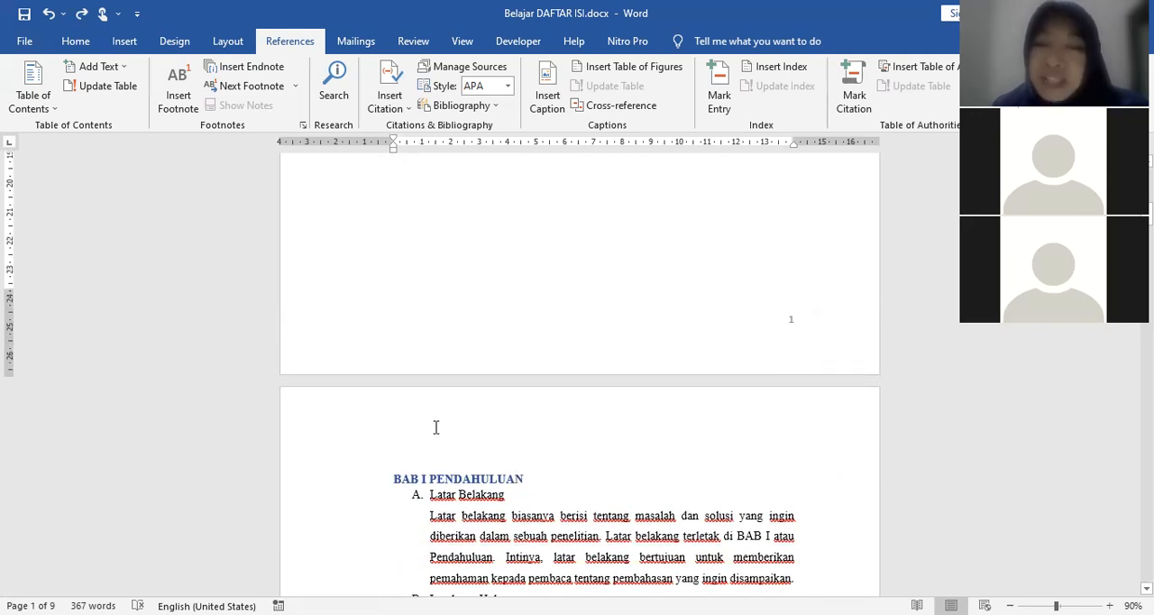
pyautogui.scroll(-3, 665, 445)
pyautogui.scroll(-8, 665, 447)
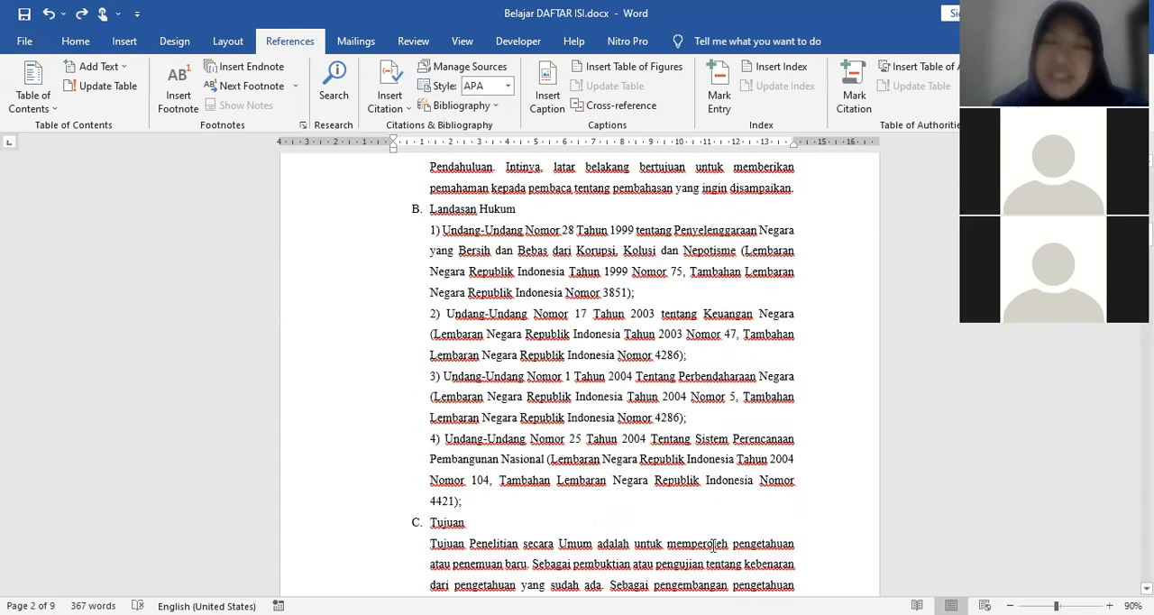
pyautogui.scroll(-3, 780, 537)
pyautogui.scroll(-6, 777, 494)
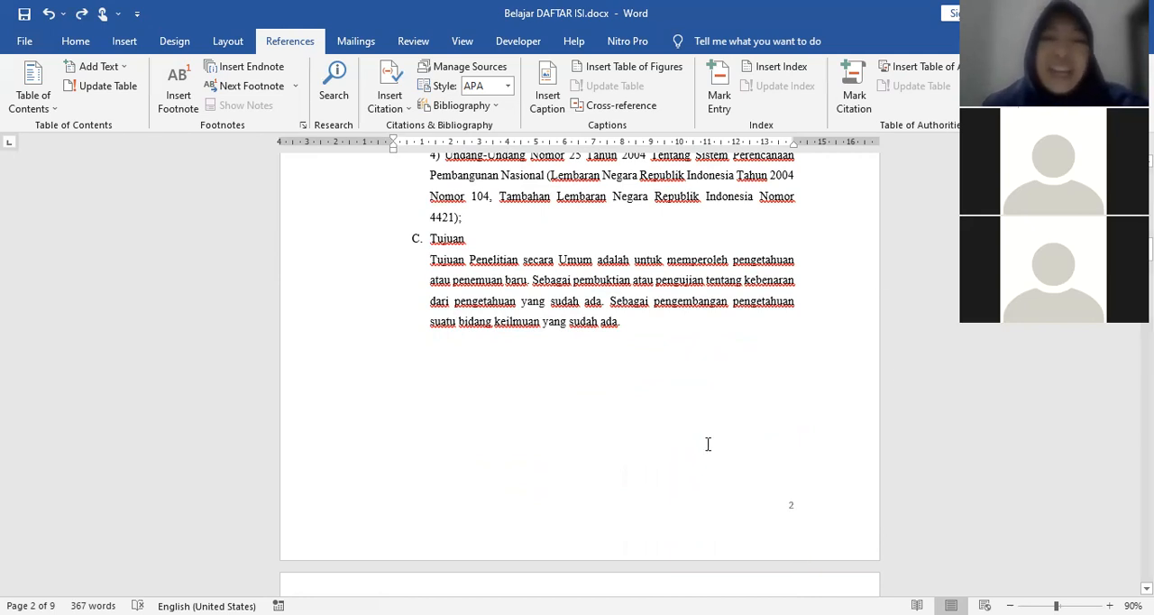
pyautogui.scroll(1, 682, 380)
pyautogui.scroll(10, 683, 380)
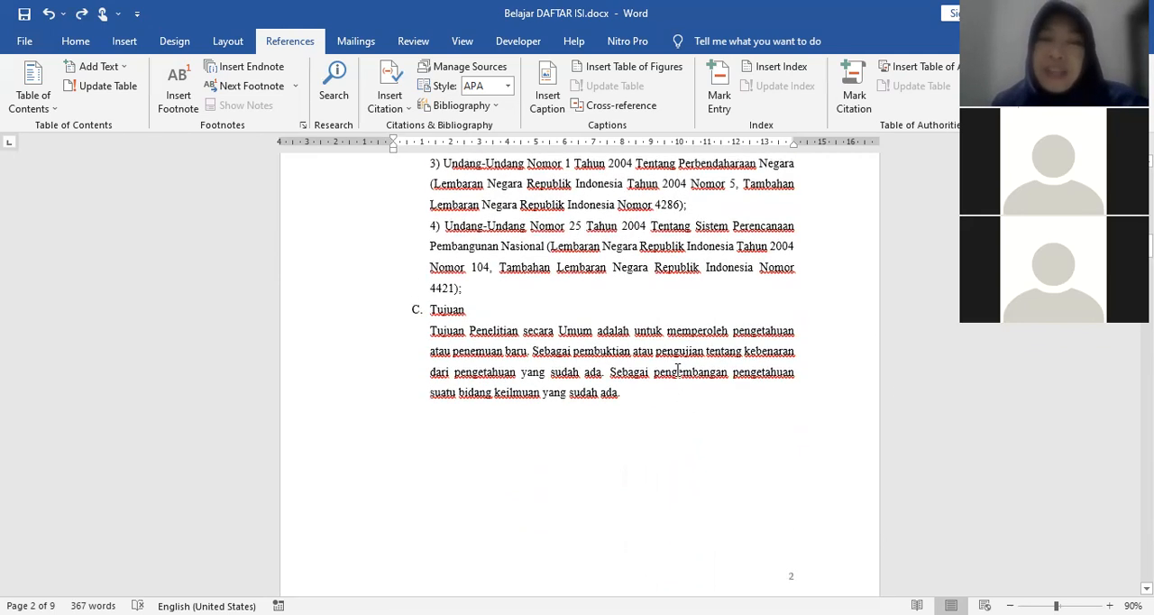
pyautogui.scroll(1, 677, 370)
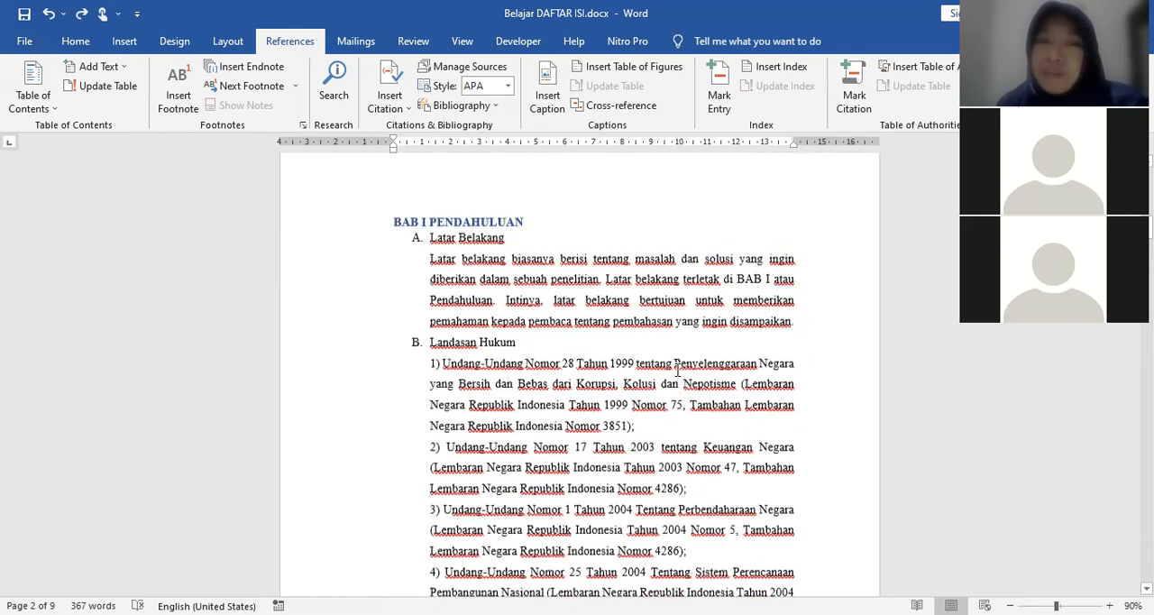
pyautogui.scroll(-1, 677, 370)
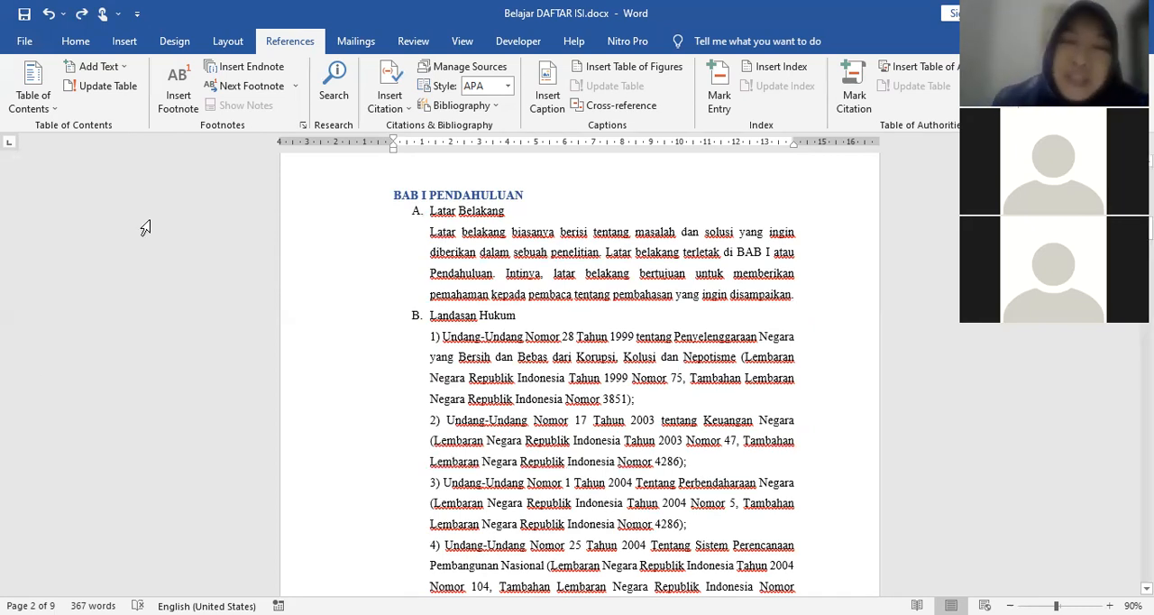
# Step: Compare the DAFTAR ISI table with the BAB I and BAB II body pages and their page numbers
pyautogui.scroll(2, 668, 378)
pyautogui.scroll(8, 668, 374)
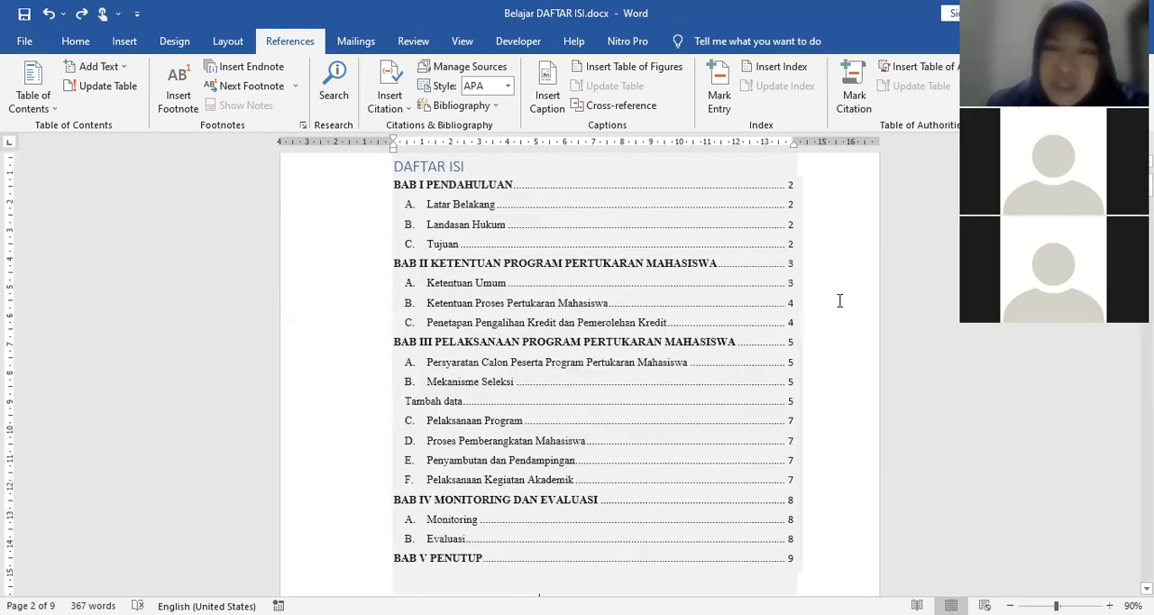
pyautogui.click(839, 302)
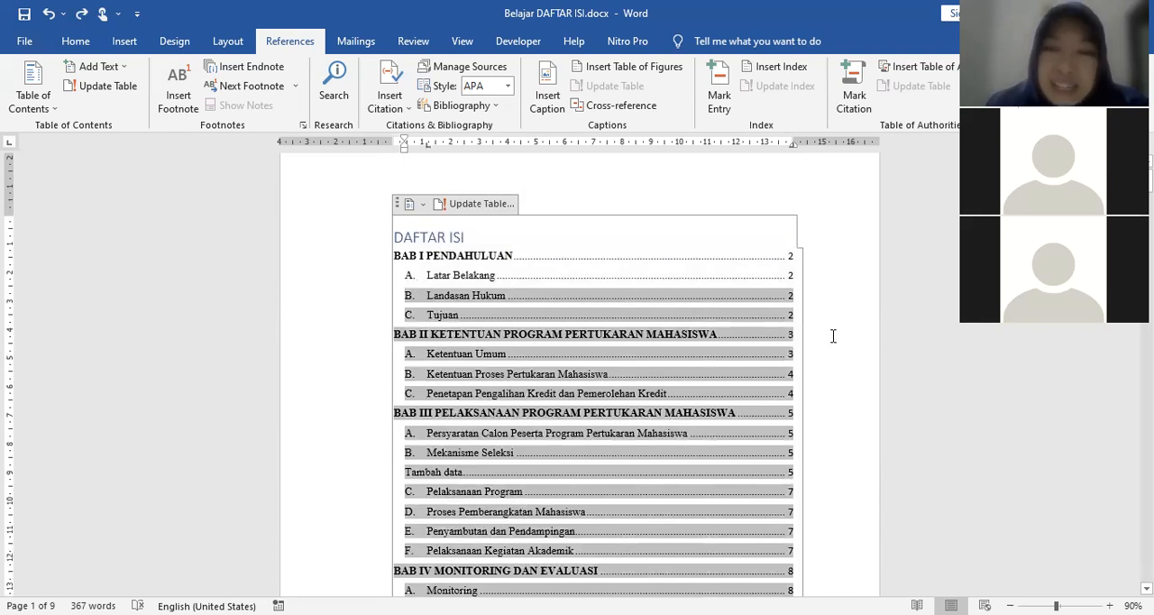
pyautogui.scroll(-2, 832, 335)
pyautogui.scroll(-10, 832, 337)
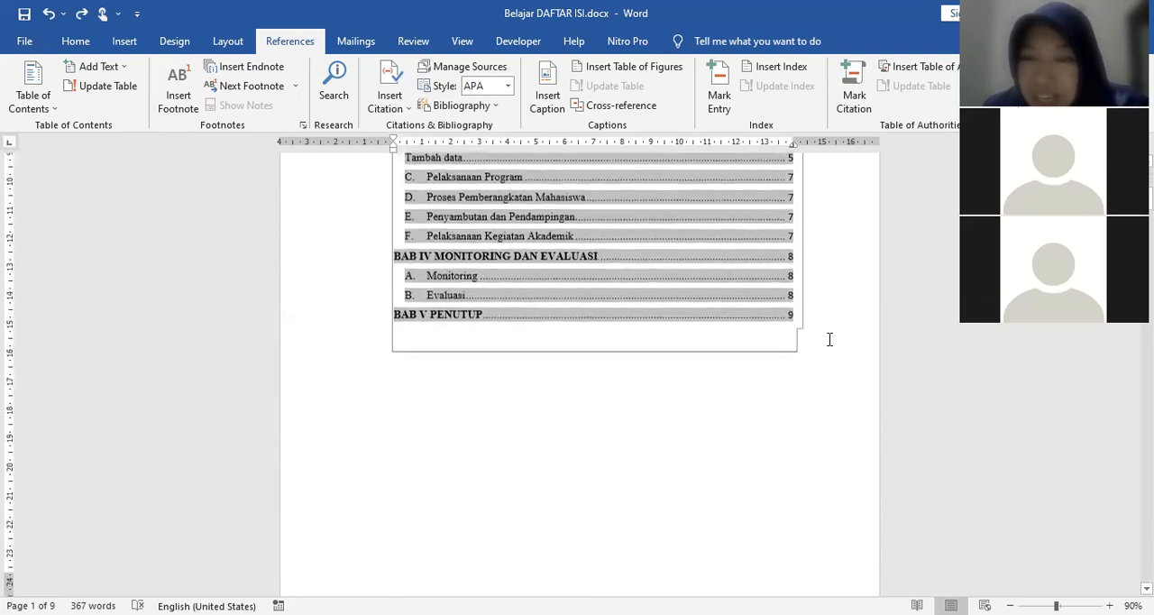
pyautogui.scroll(-10, 830, 348)
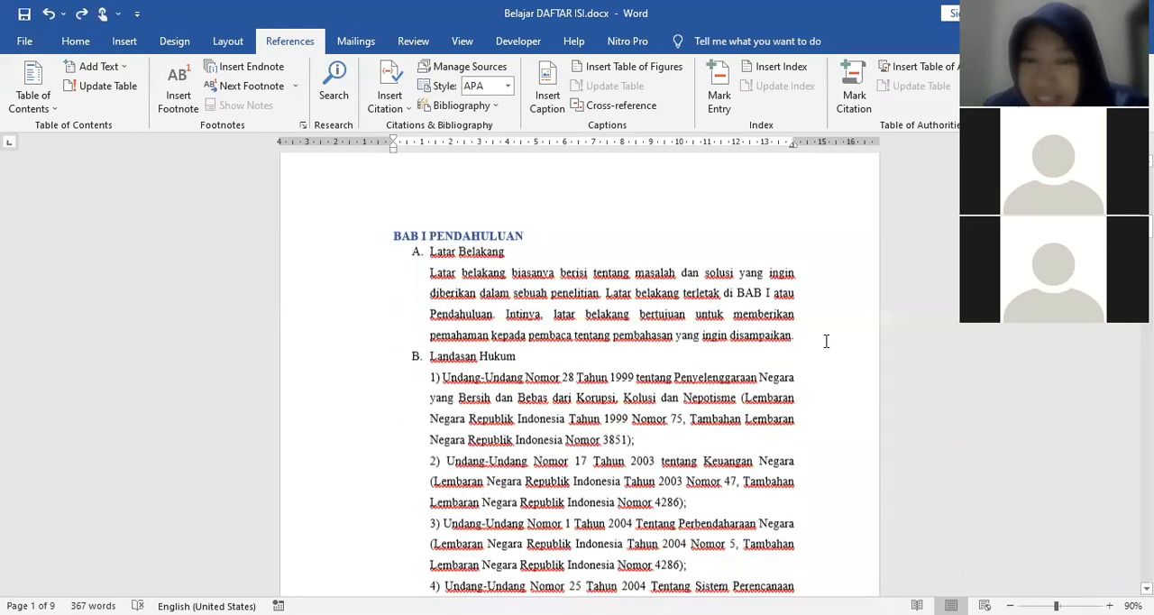
pyautogui.scroll(-10, 825, 342)
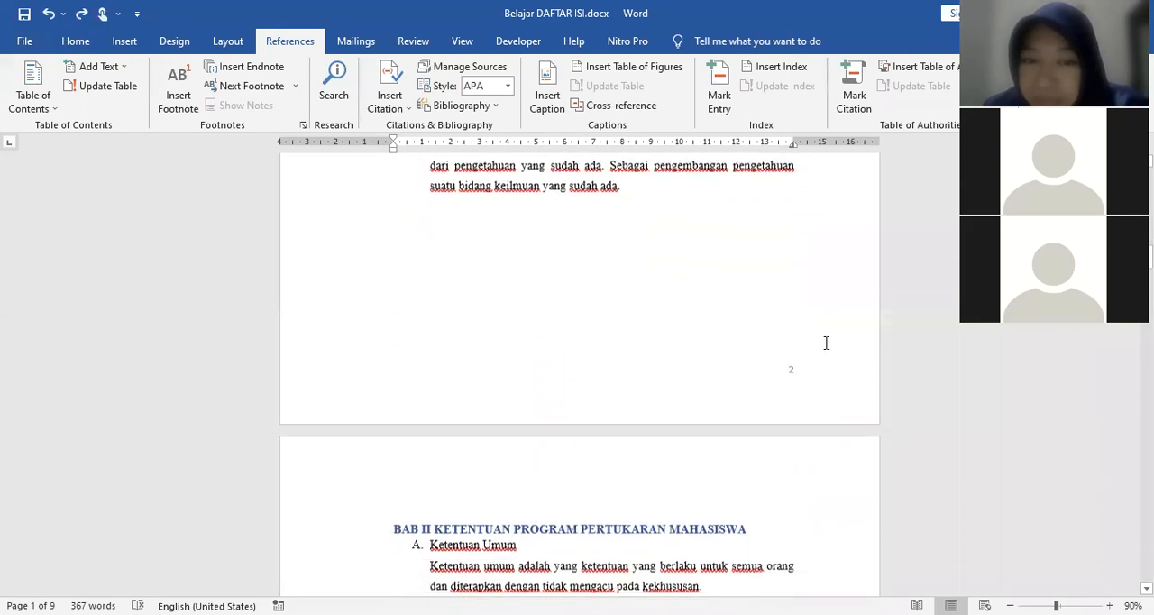
pyautogui.scroll(-5, 826, 343)
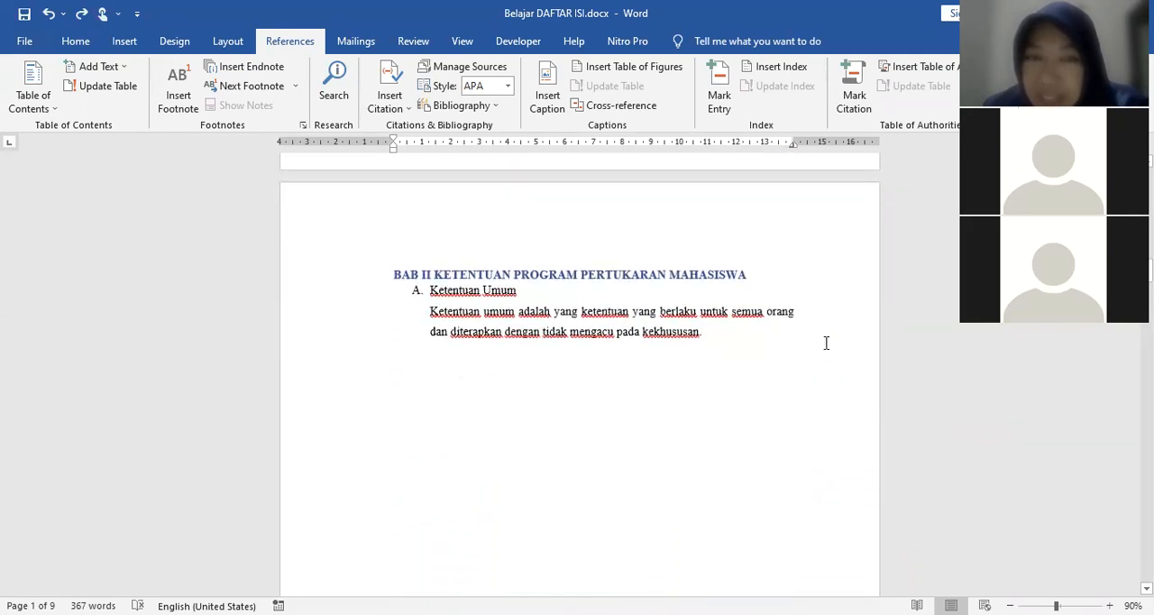
pyautogui.scroll(-1, 826, 342)
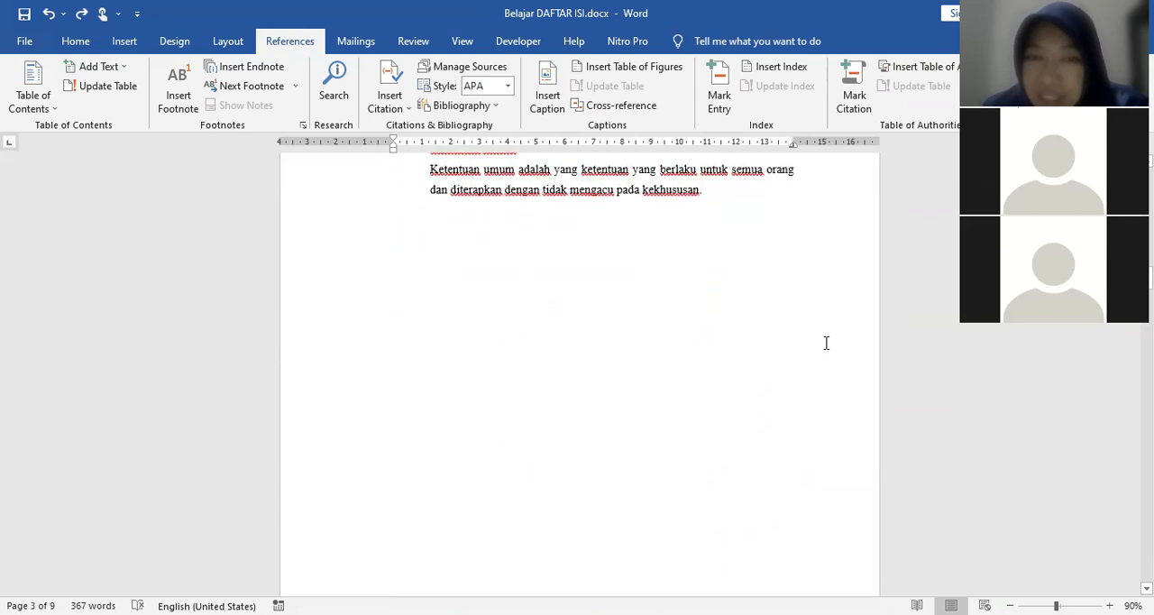
pyautogui.scroll(8, 826, 342)
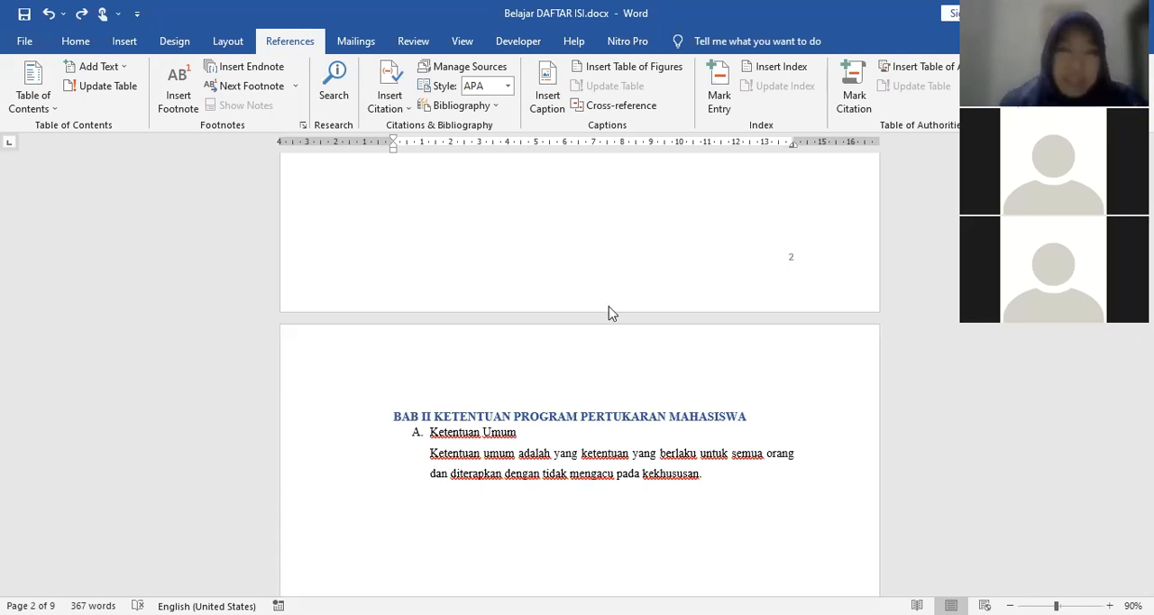
pyautogui.scroll(5, 748, 300)
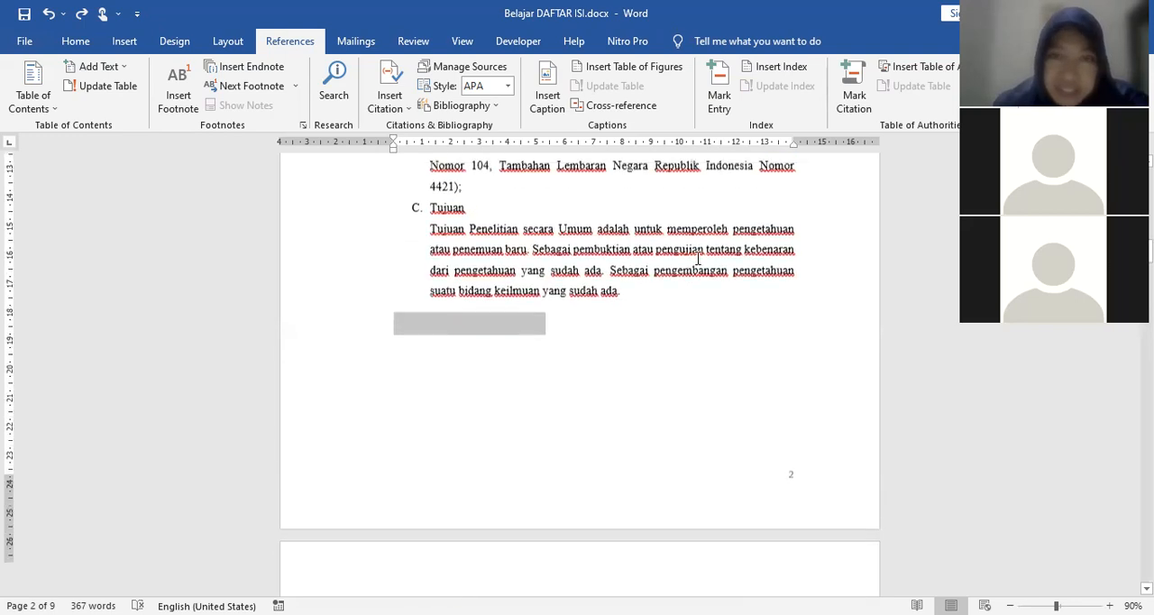
pyautogui.scroll(5, 839, 329)
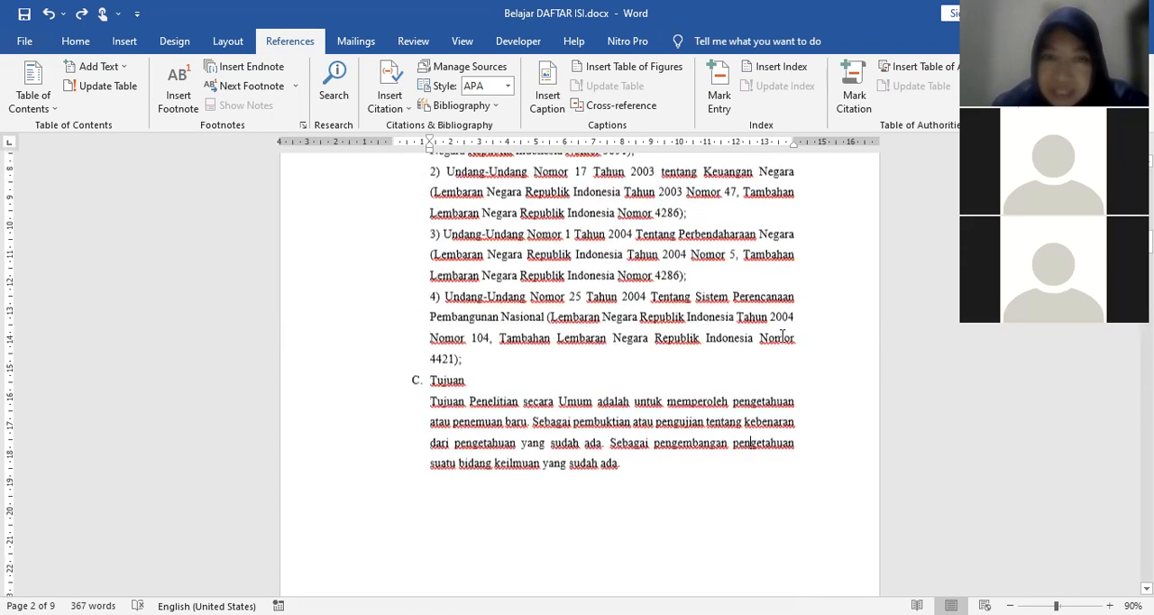
pyautogui.scroll(1, 782, 335)
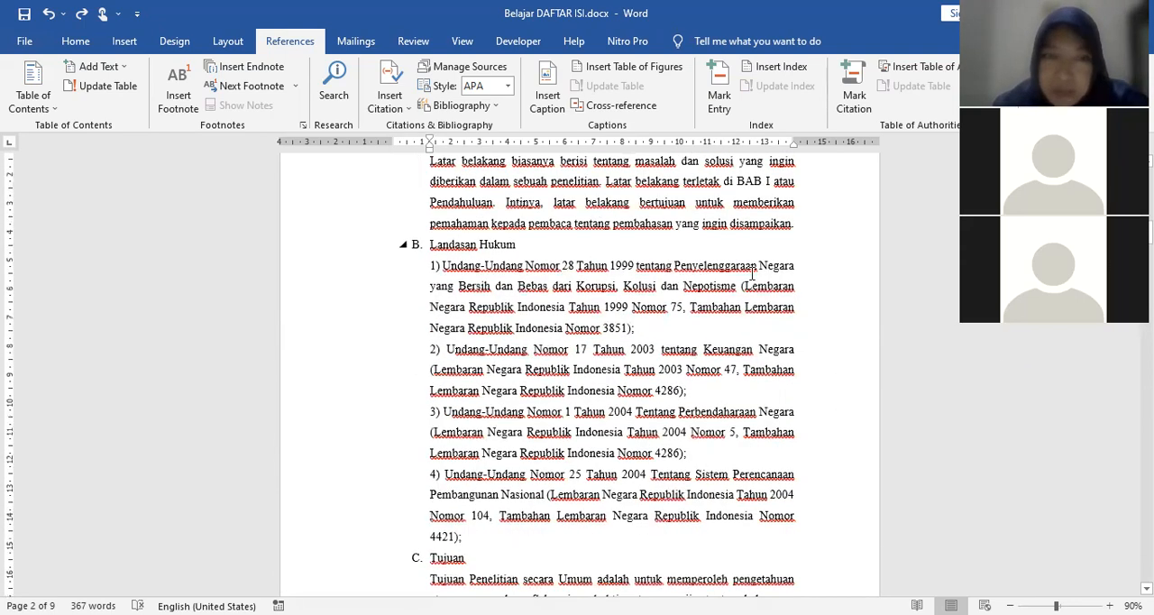